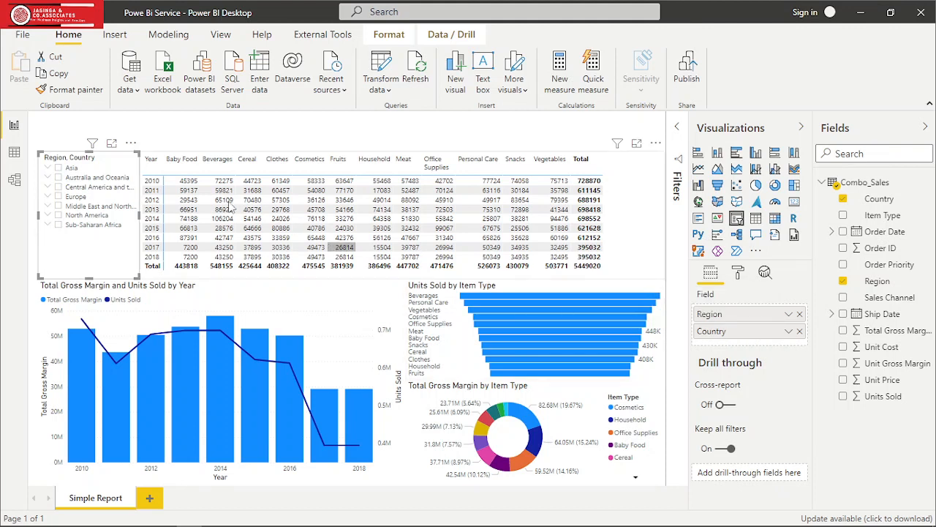
# - Try the Region, Country slicer with Algeria, Angola and all of Asia, clear it, and view the countries under Australia and Oceania
pyautogui.click(48, 168)
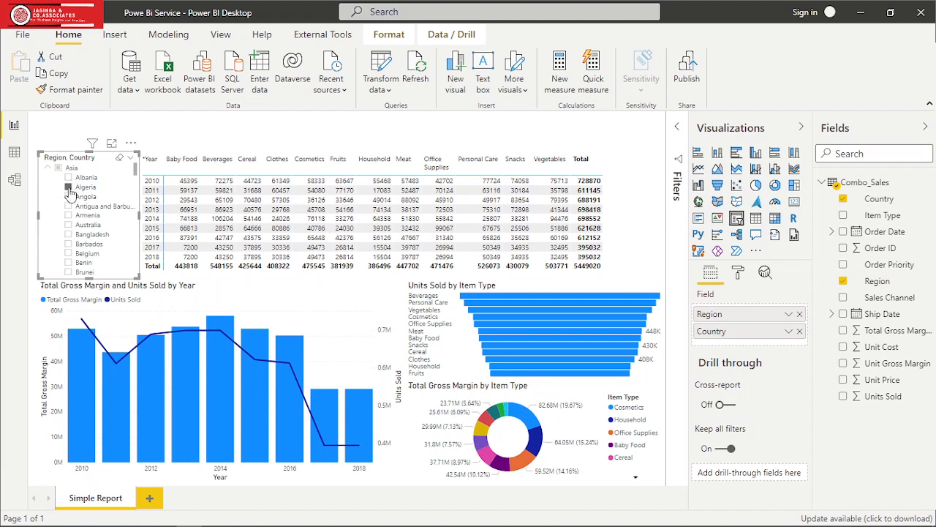
pyautogui.click(68, 187)
pyautogui.click(68, 197)
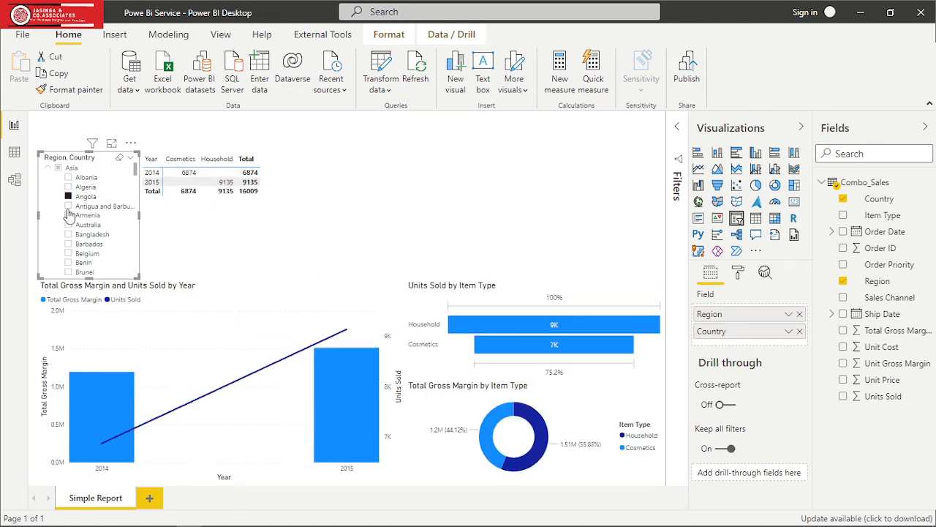
pyautogui.click(58, 168)
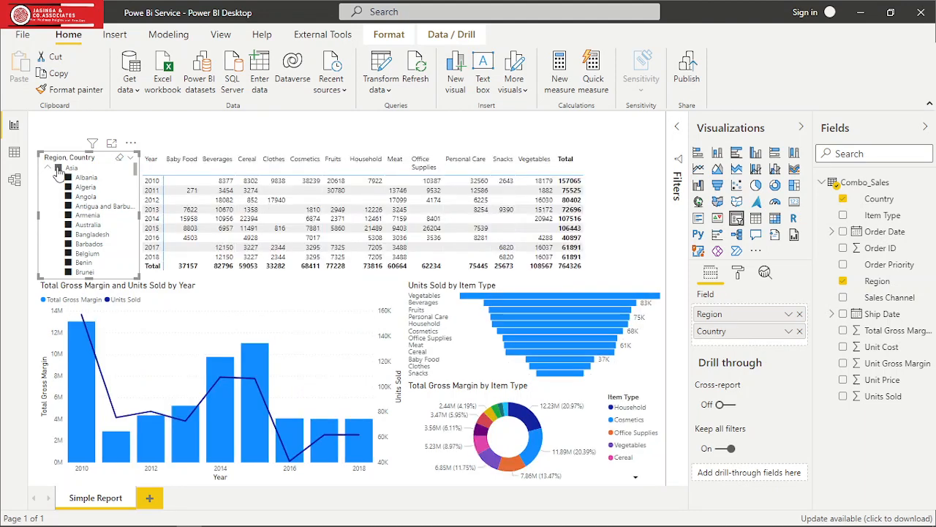
pyautogui.click(58, 168)
pyautogui.click(47, 168)
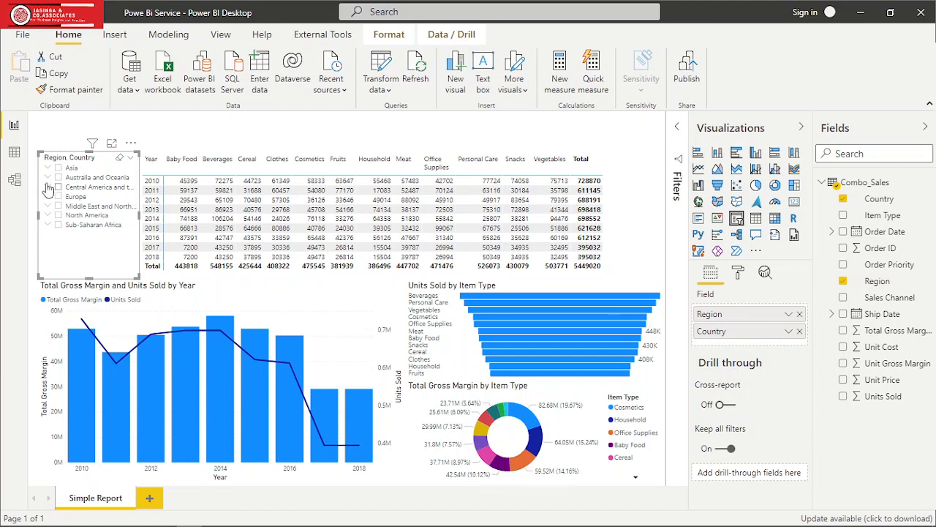
pyautogui.click(49, 178)
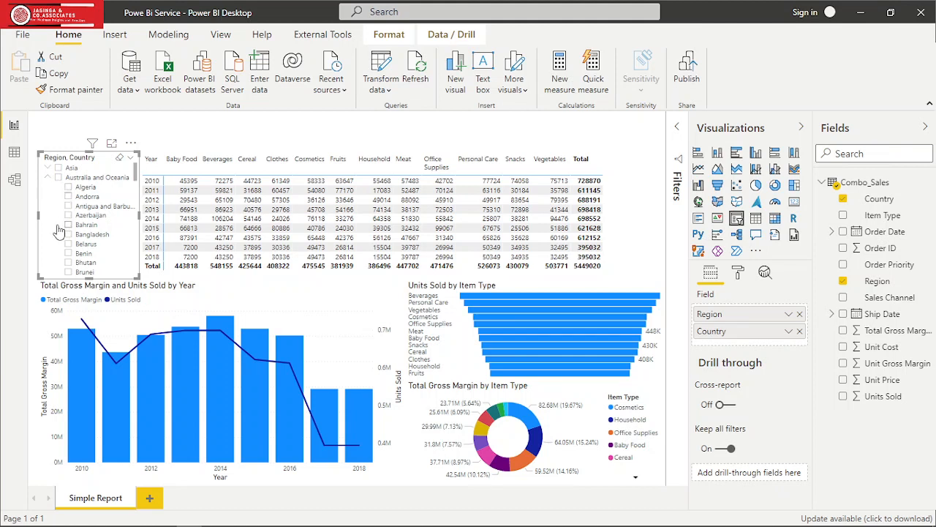
pyautogui.click(48, 178)
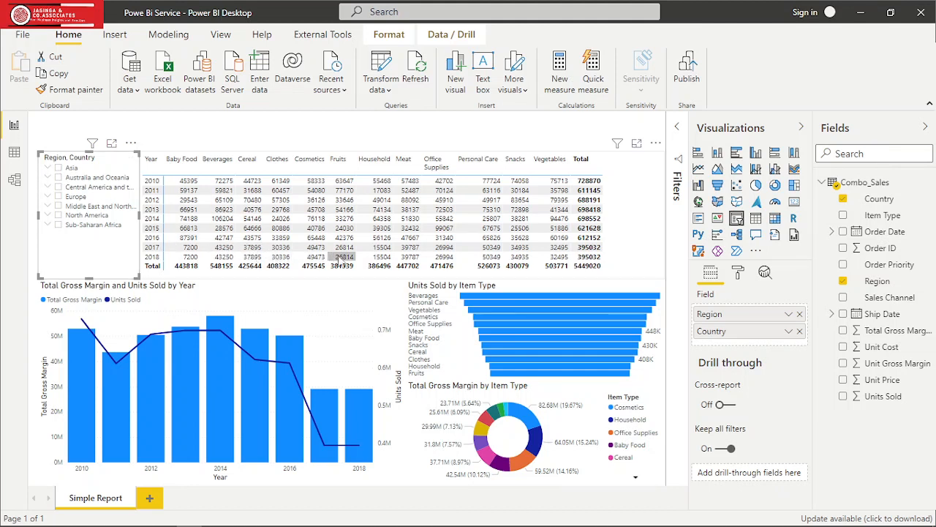
# - Inspect the fields used by the matrix, the combo chart, the funnel chart and the donut chart
pyautogui.click(359, 276)
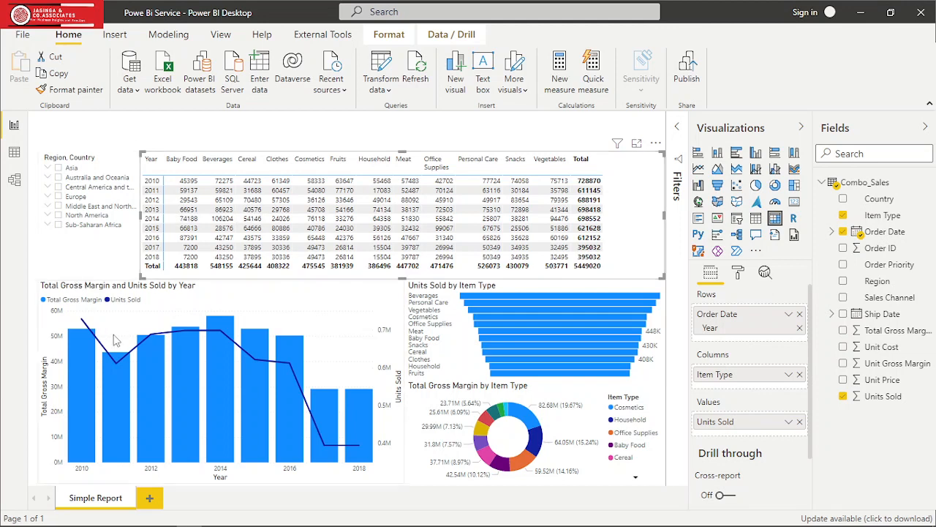
pyautogui.click(311, 309)
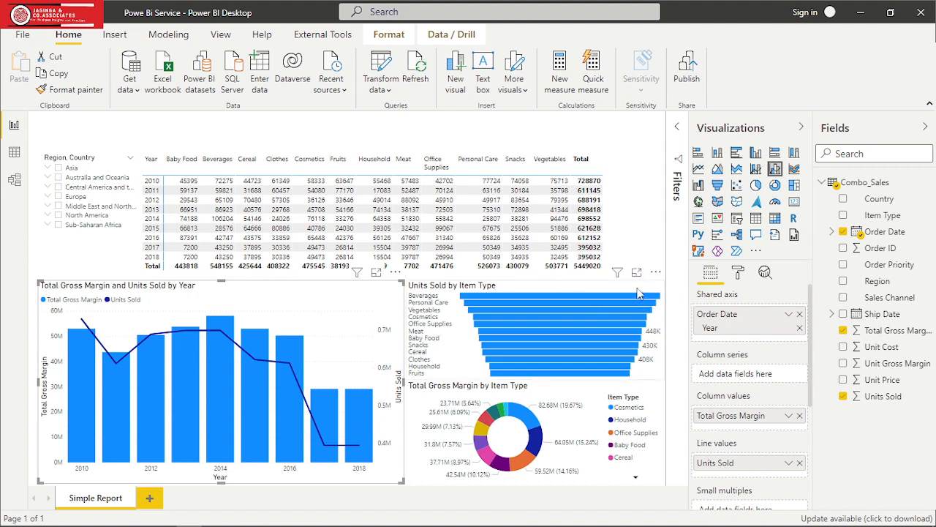
pyautogui.click(638, 293)
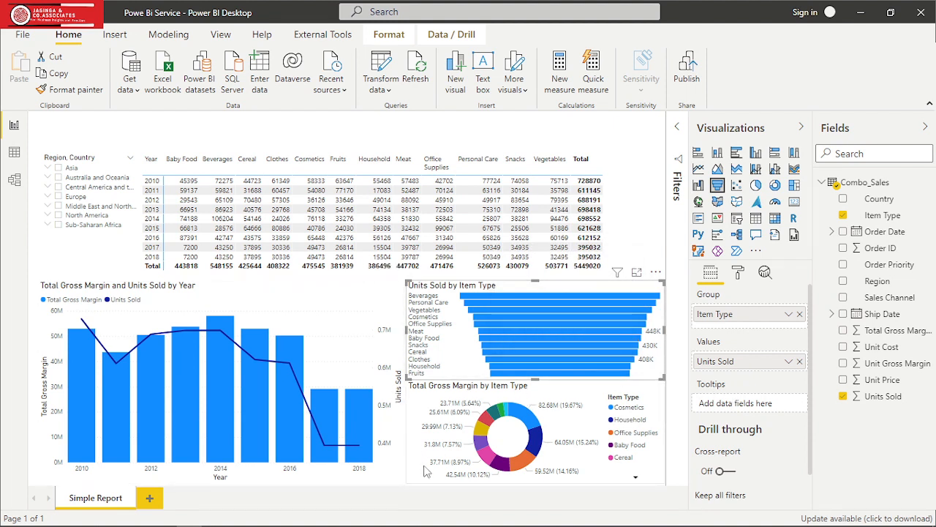
pyautogui.click(597, 395)
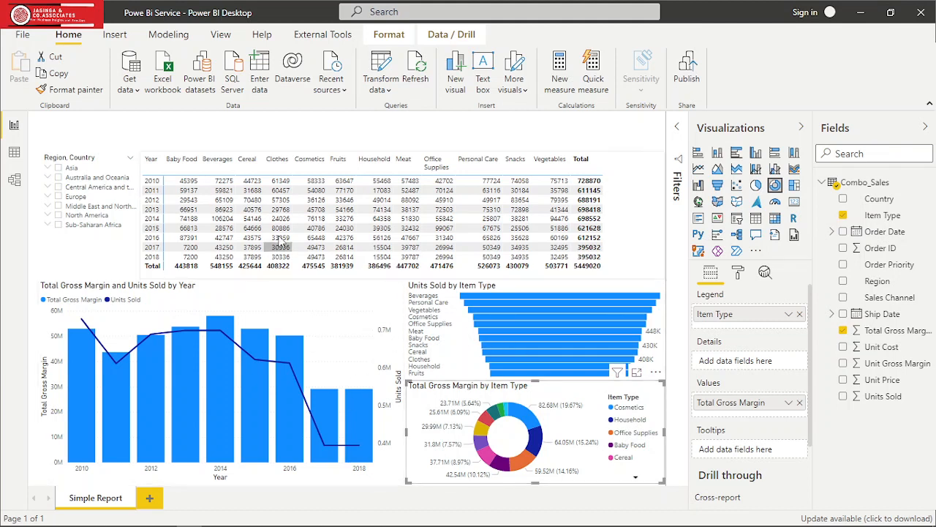
# - Set the report page's background colour to black
pyautogui.click(272, 129)
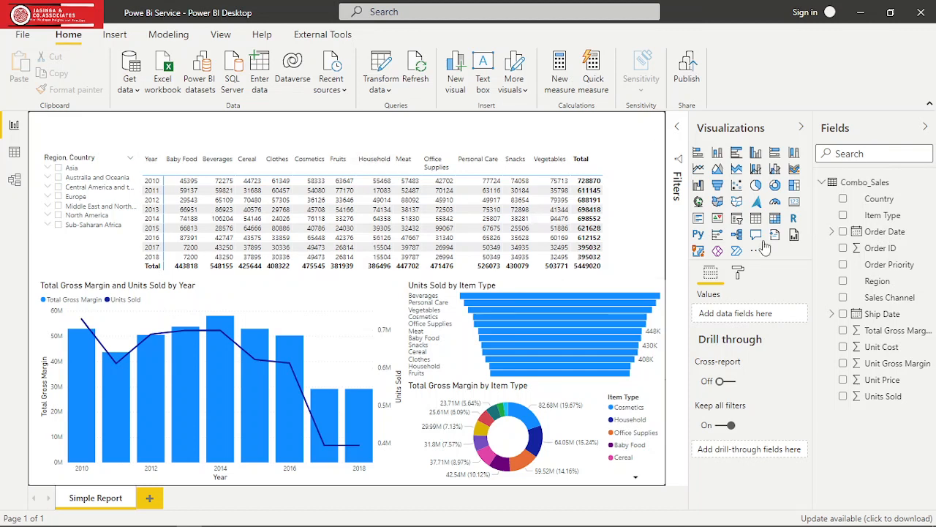
pyautogui.click(740, 276)
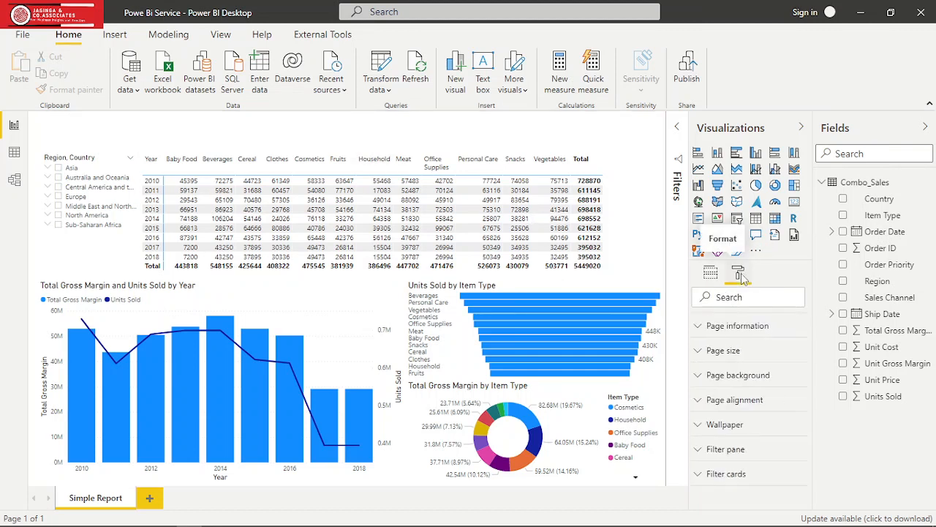
pyautogui.click(698, 378)
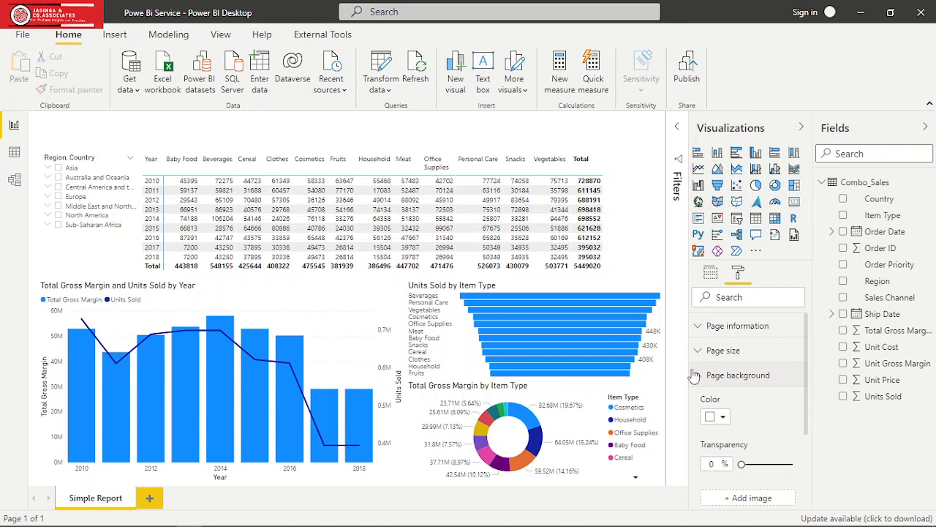
pyautogui.click(722, 418)
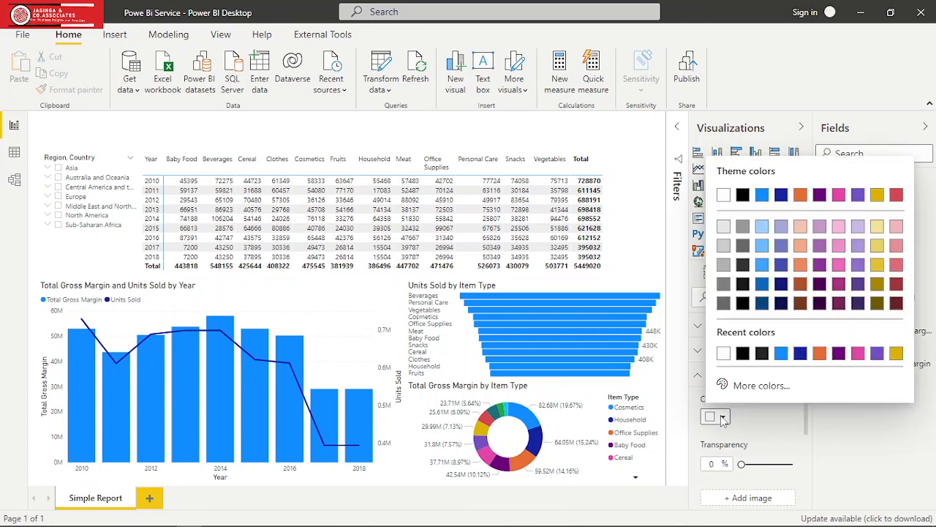
pyautogui.click(744, 354)
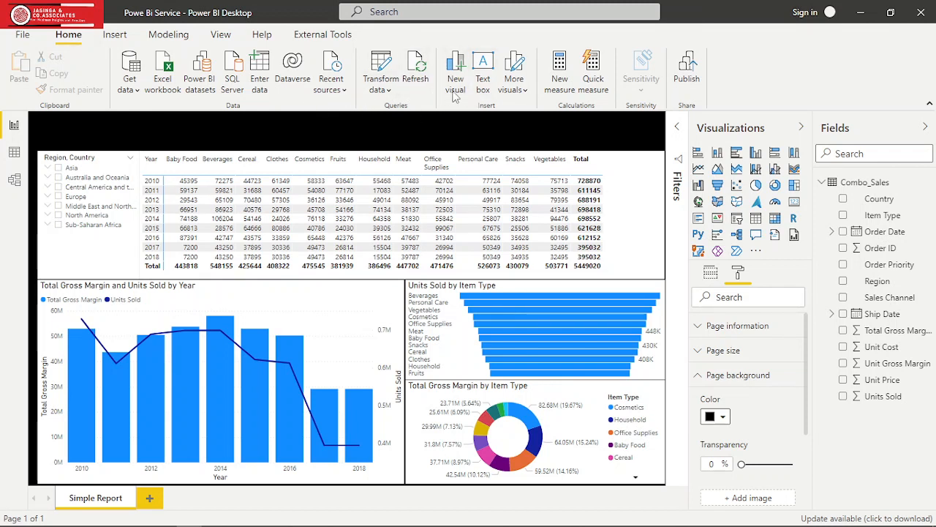
# - Insert a text box and size it as a thin banner across the full width of the page above the visuals
pyautogui.click(488, 84)
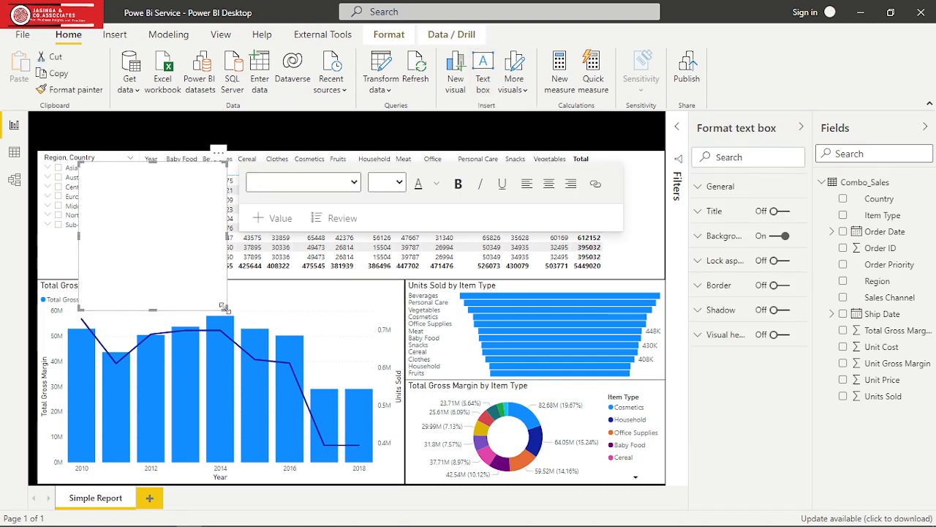
pyautogui.moveTo(226, 300); pyautogui.dragTo(216, 196)
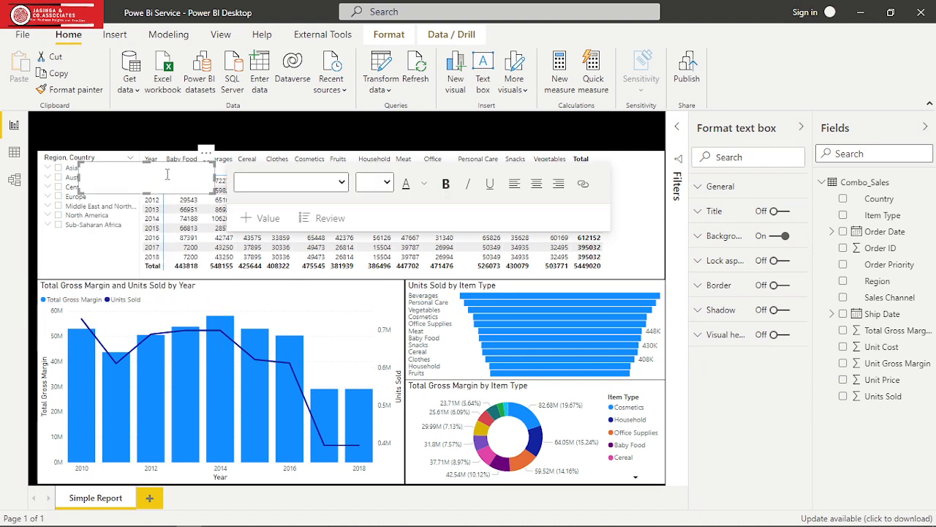
pyautogui.click(110, 167)
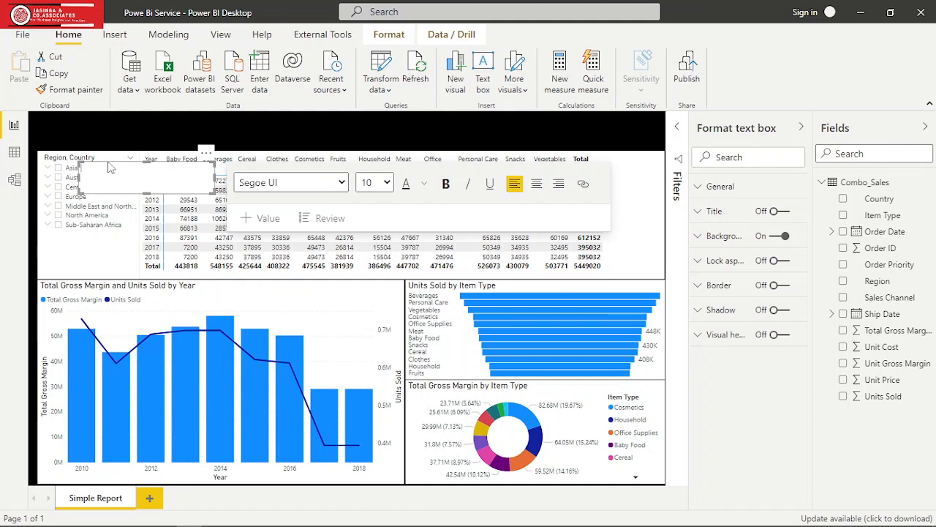
pyautogui.moveTo(107, 167); pyautogui.dragTo(71, 122)
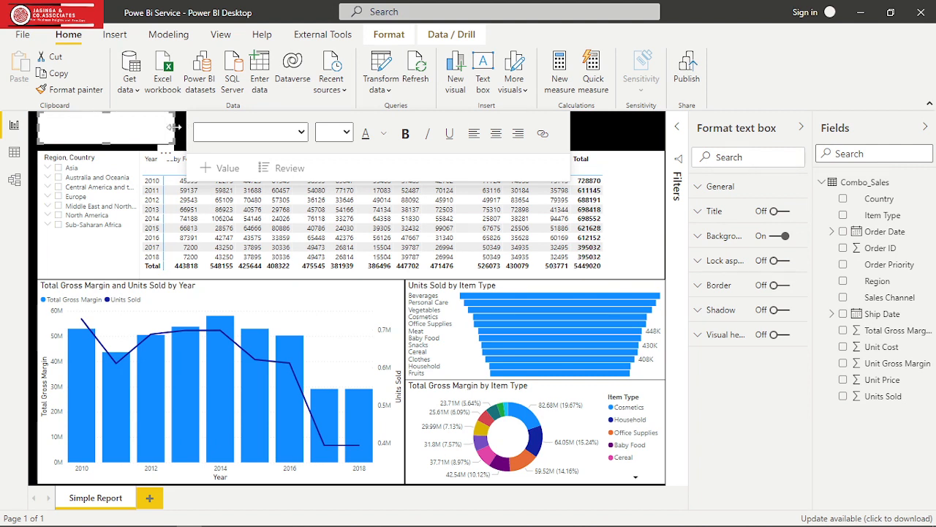
pyautogui.moveTo(175, 127); pyautogui.dragTo(665, 112)
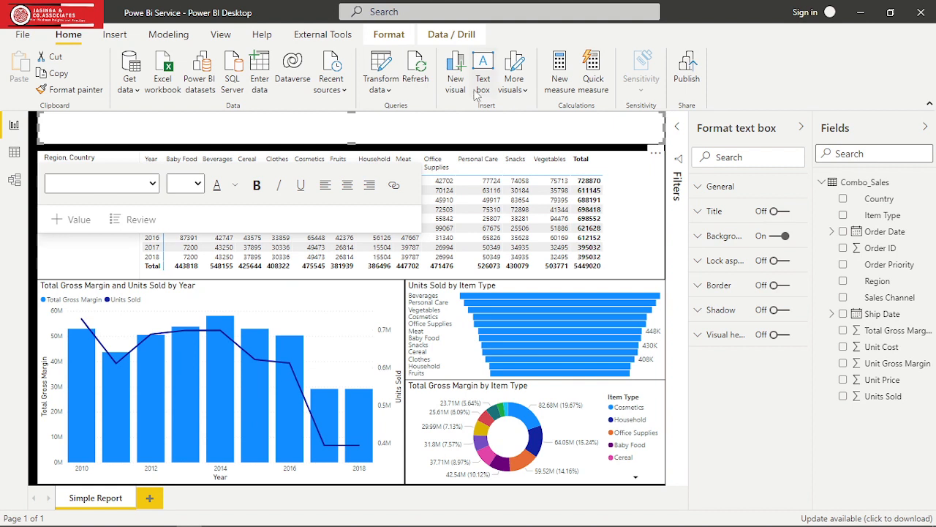
# - Format the text box's text as bold, centred and 36 pt
pyautogui.click(198, 184)
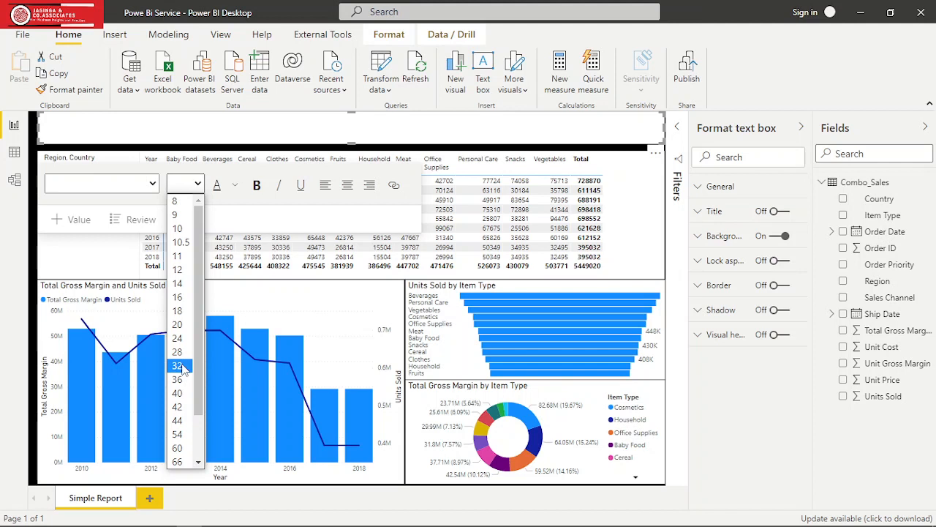
pyautogui.click(256, 187)
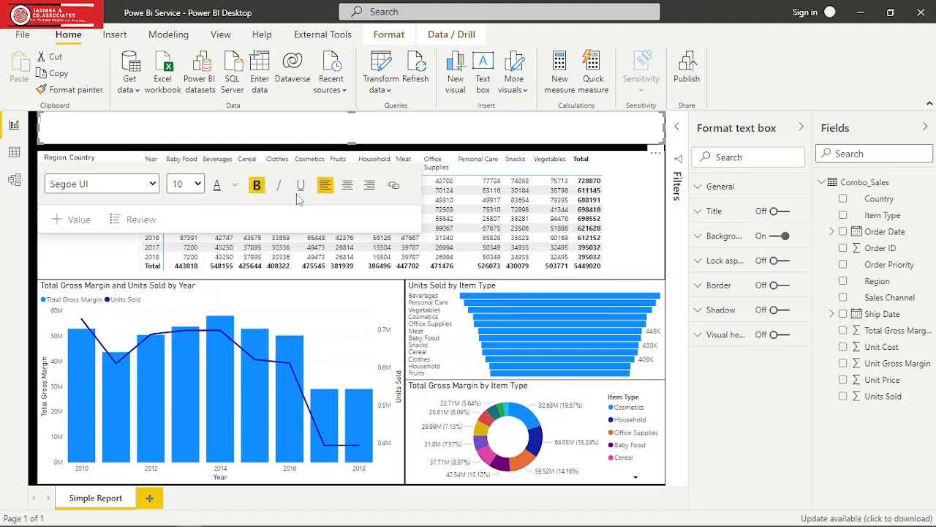
pyautogui.click(347, 188)
pyautogui.click(198, 184)
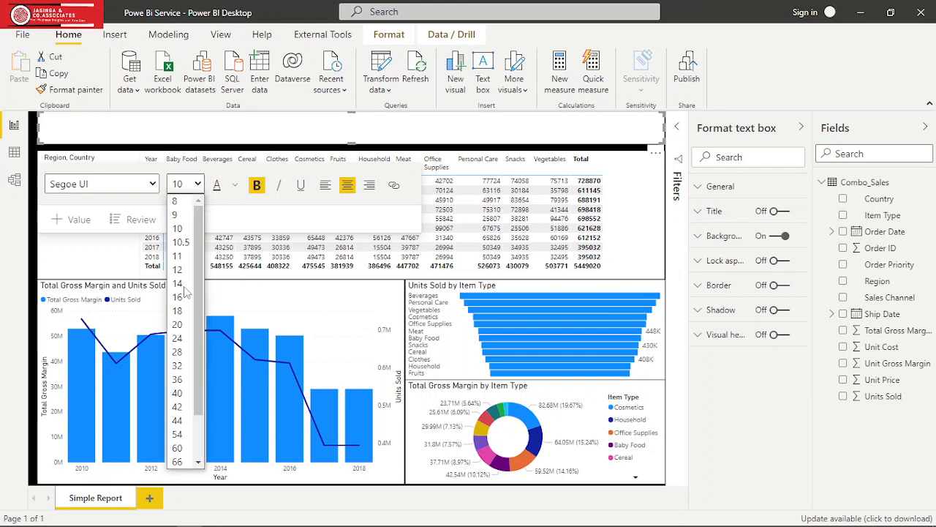
pyautogui.click(179, 379)
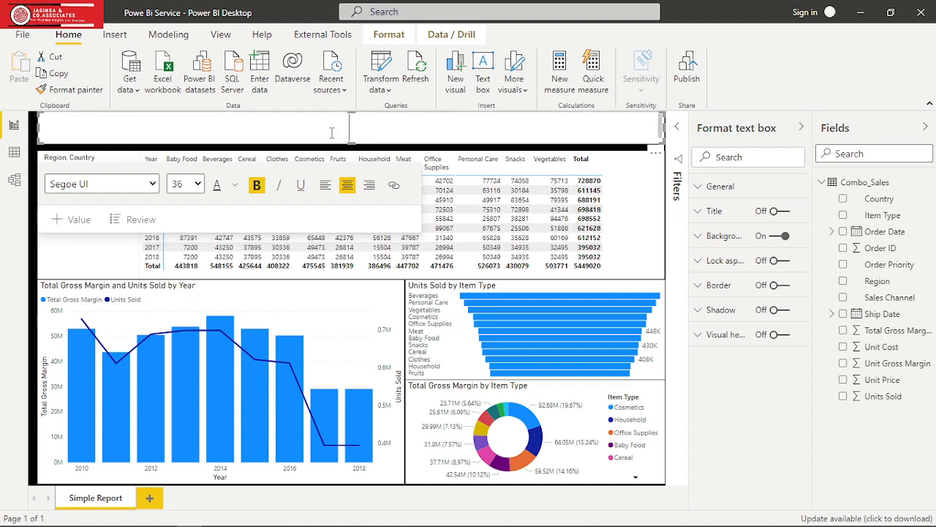
pyautogui.write('SIMPLE S')
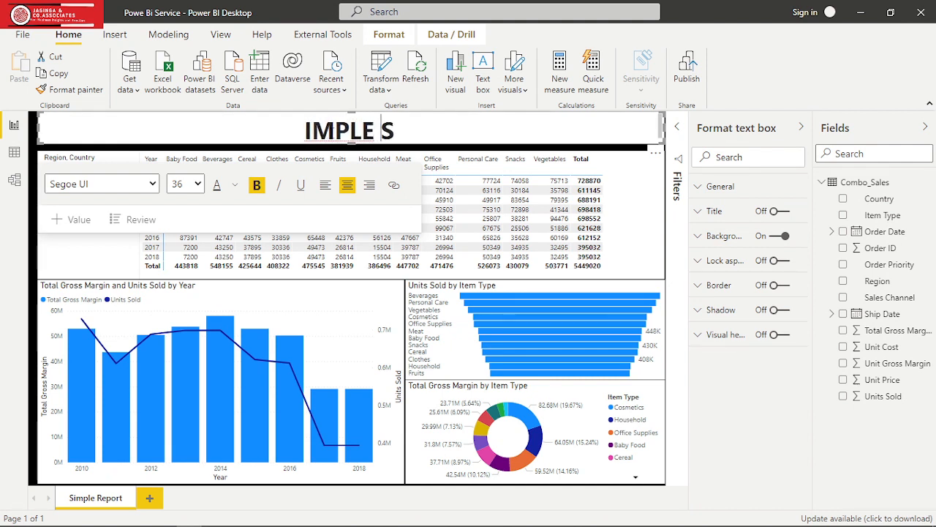
pyautogui.press('Delete')
pyautogui.press('BackSpace')
pyautogui.press('BackSpace')
pyautogui.press('BackSpace')
pyautogui.press('BackSpace')
pyautogui.press('BackSpace')
pyautogui.press('BackSpace')
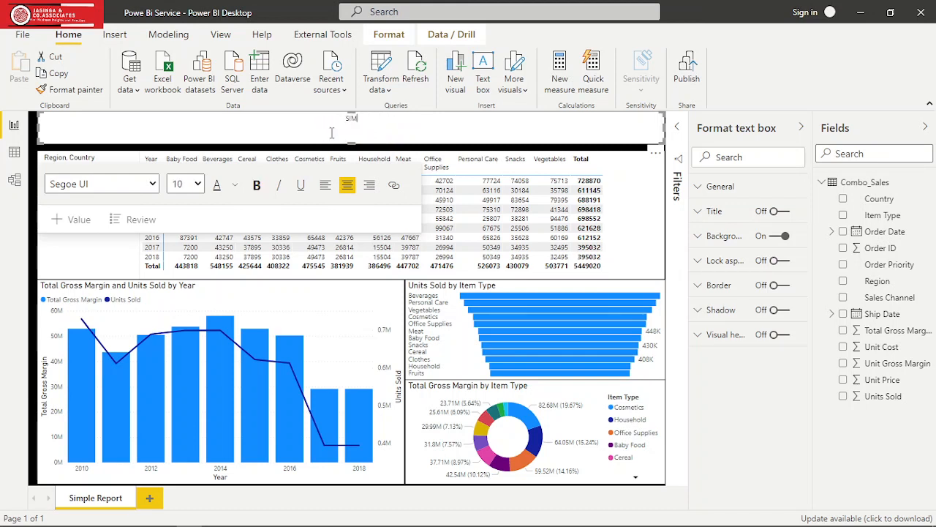
pyautogui.write('SIMPLE')
pyautogui.press('BackSpace')
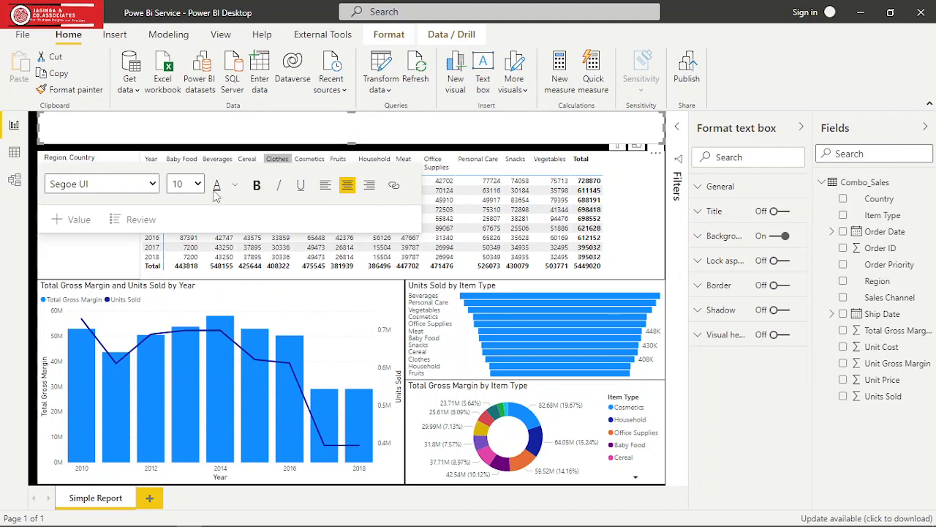
# - Set the banner text to 32 pt bold and enter the title "SIMPLE REPORT"
pyautogui.click(198, 185)
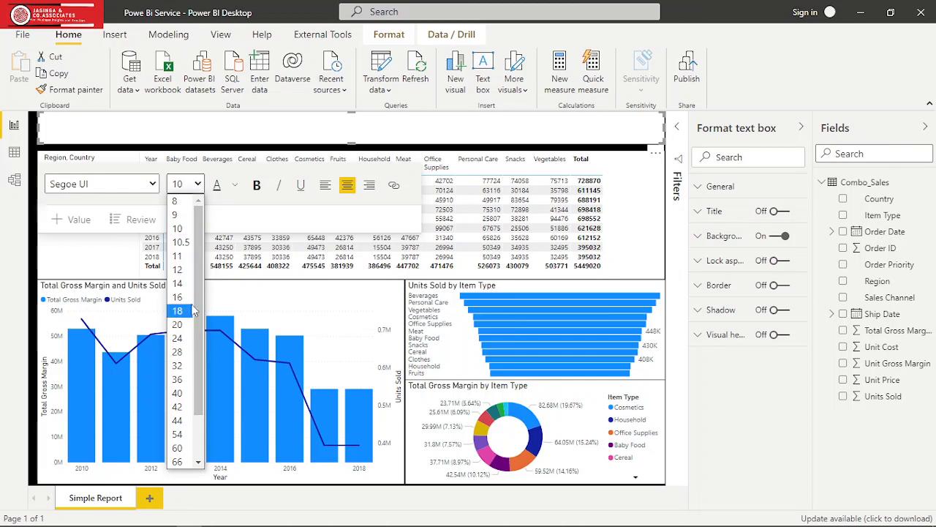
pyautogui.click(187, 368)
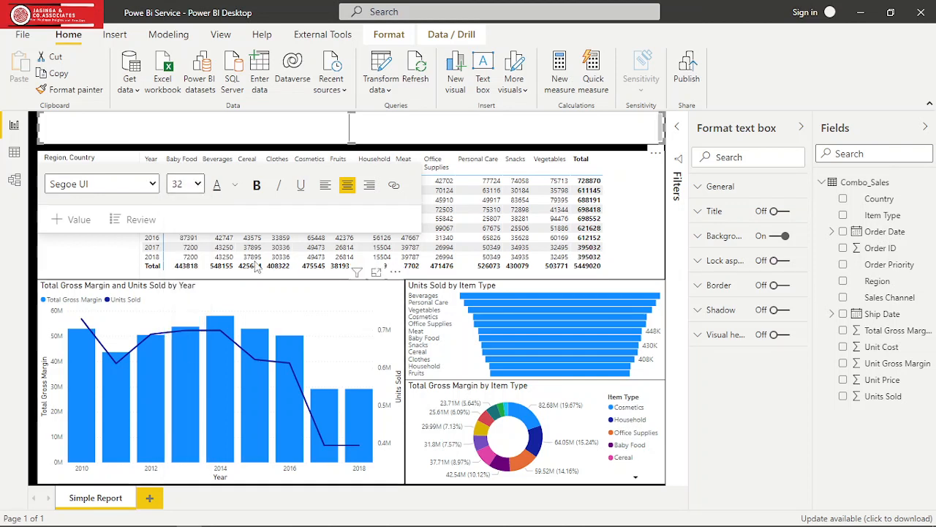
pyautogui.click(256, 186)
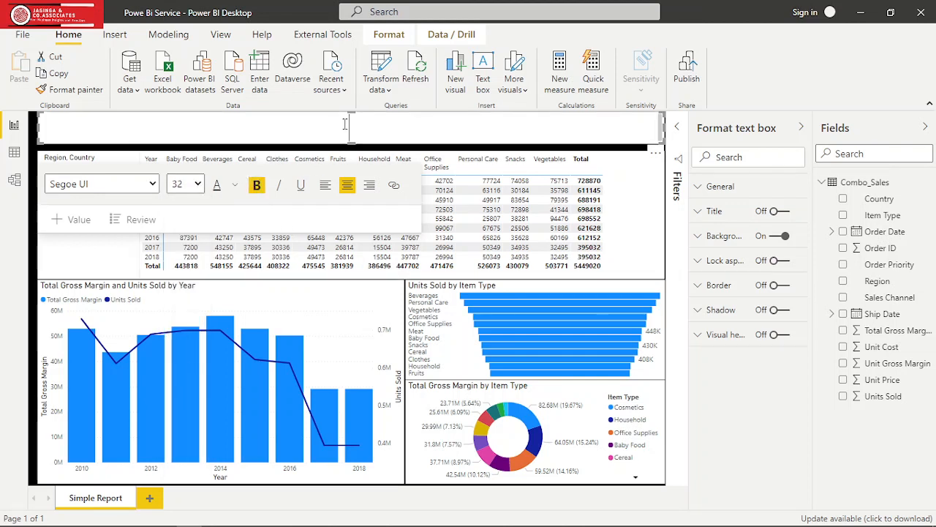
pyautogui.write('SIM')
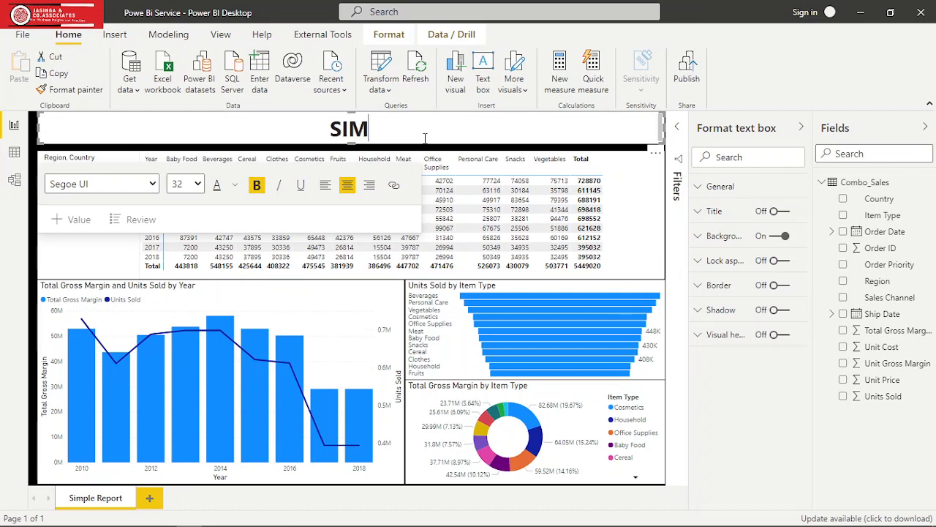
pyautogui.write('PLE RE')
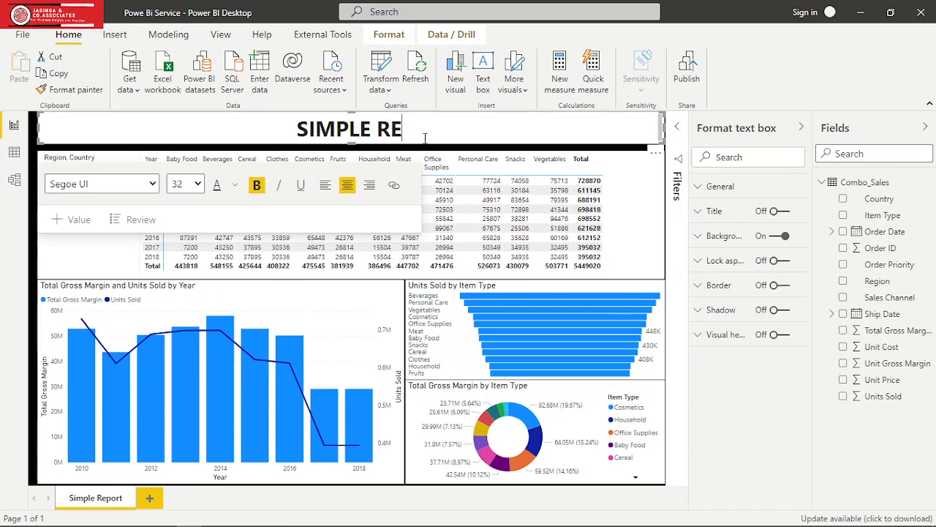
pyautogui.write('PORT')
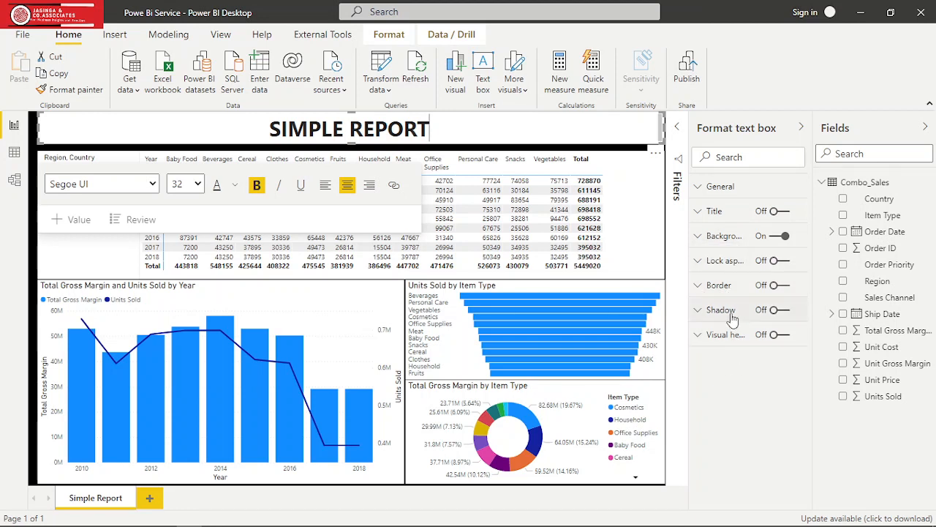
# - Give the title banner a dark purple border with a 16 px corner radius
pyautogui.click(783, 286)
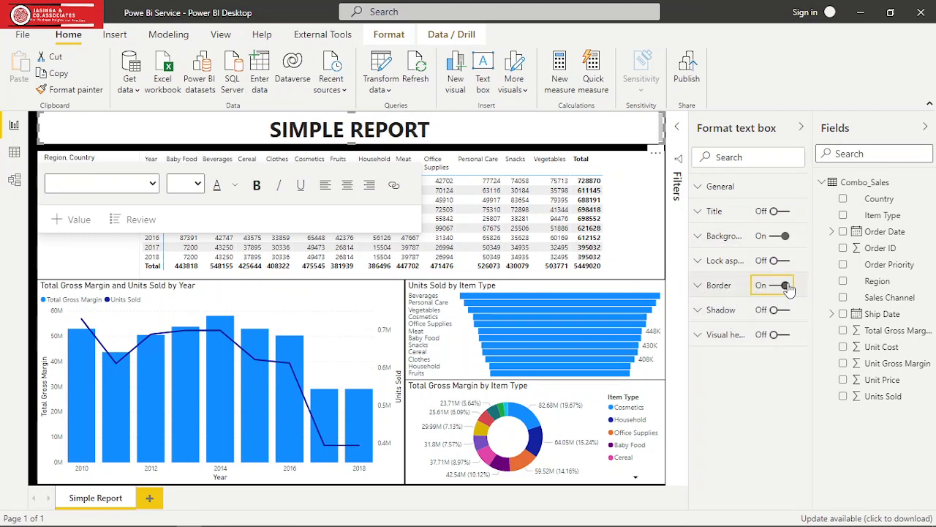
pyautogui.click(709, 285)
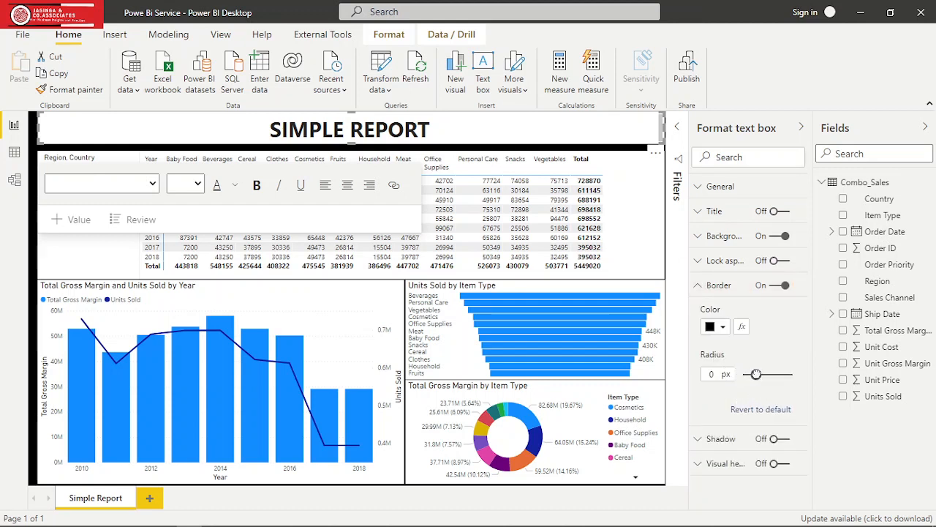
pyautogui.moveTo(756, 373); pyautogui.dragTo(769, 373)
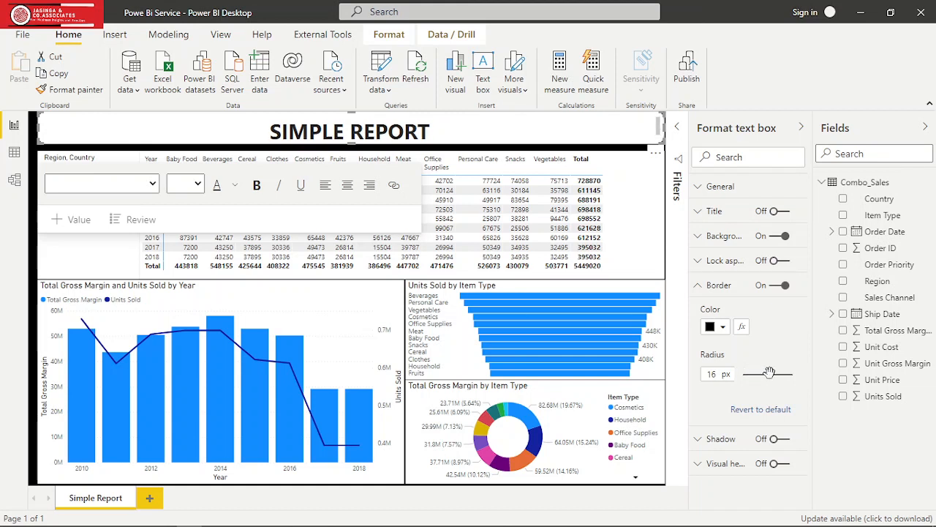
pyautogui.click(723, 327)
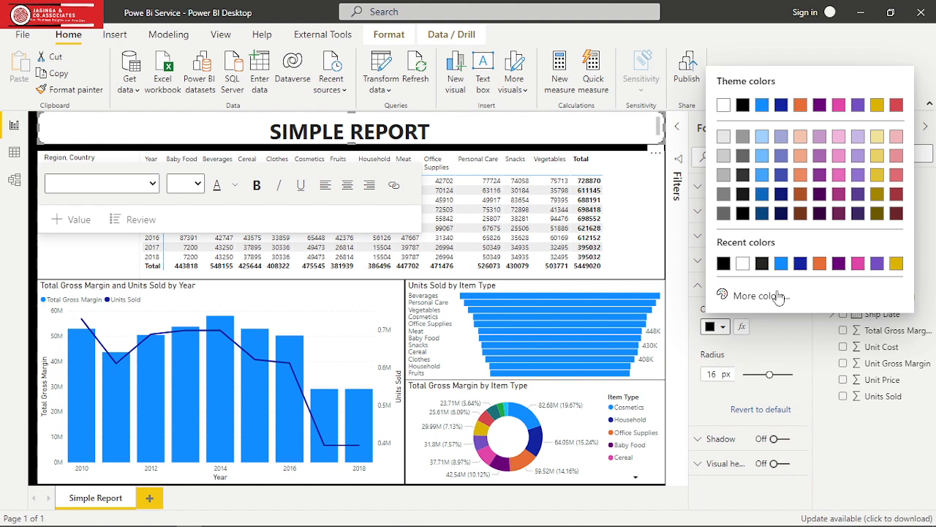
pyautogui.click(839, 264)
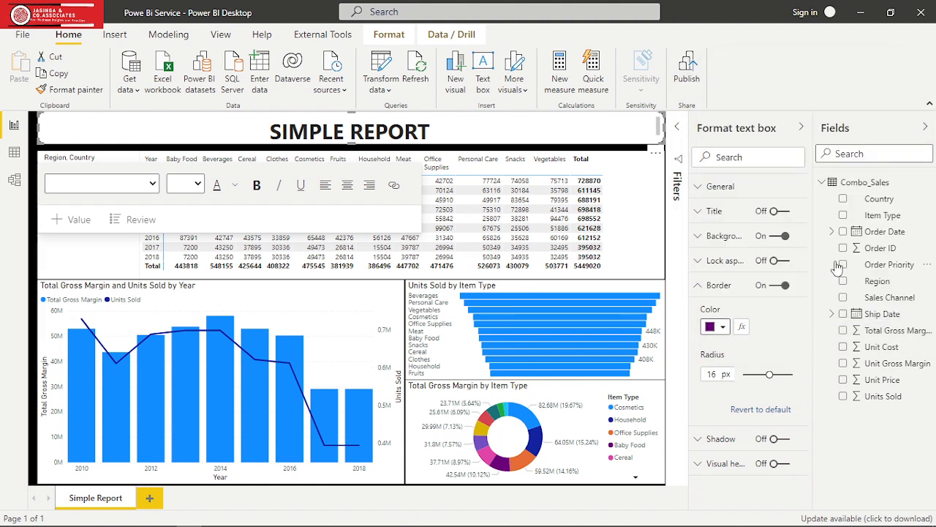
pyautogui.click(698, 287)
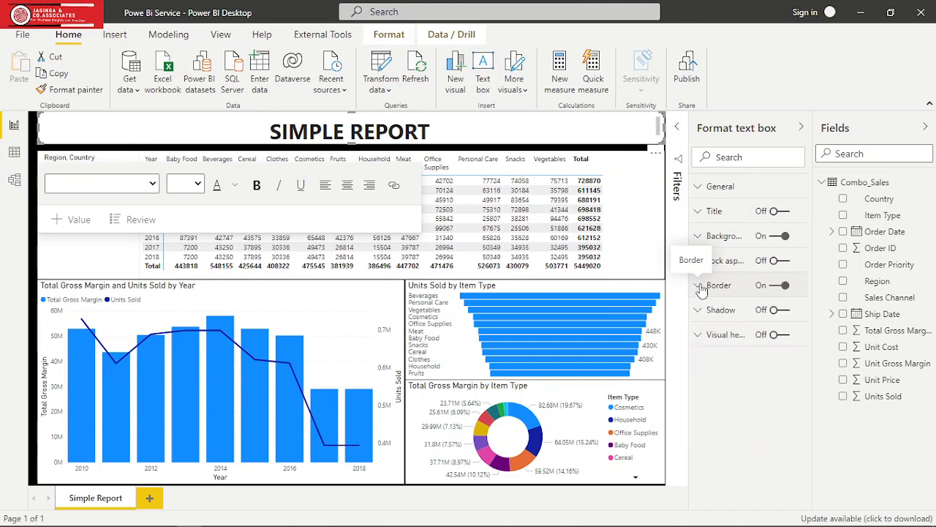
# - Set the font colour of the banner's "SIMPLE REPORT" text to white
pyautogui.click(434, 131)
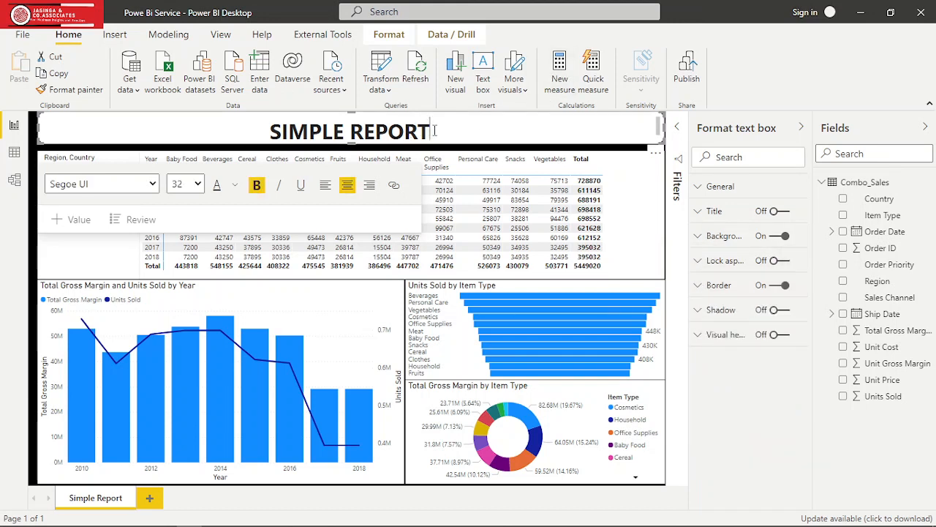
pyautogui.moveTo(435, 130); pyautogui.dragTo(269, 126)
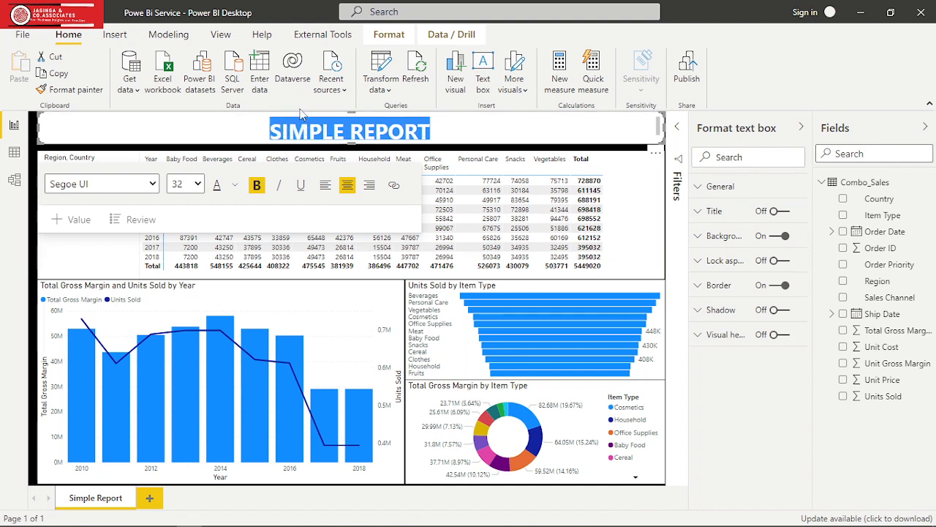
pyautogui.click(236, 186)
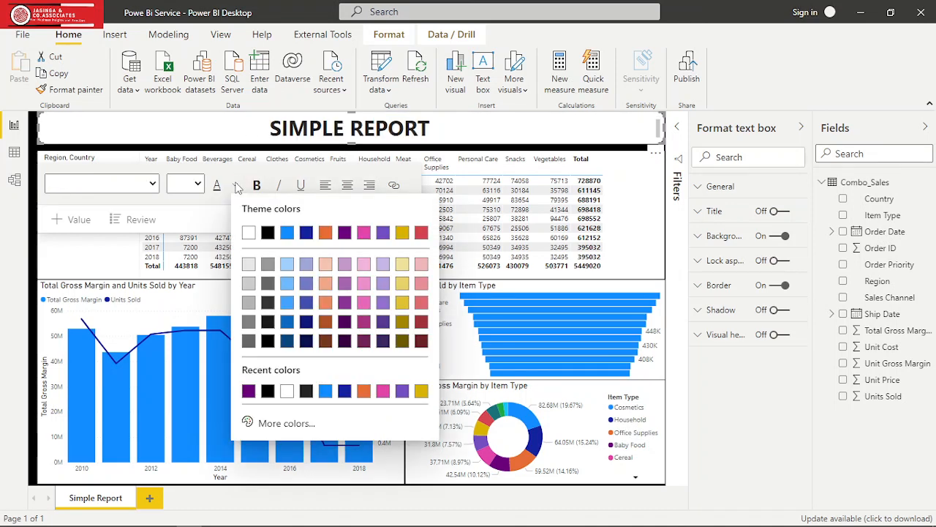
pyautogui.click(249, 233)
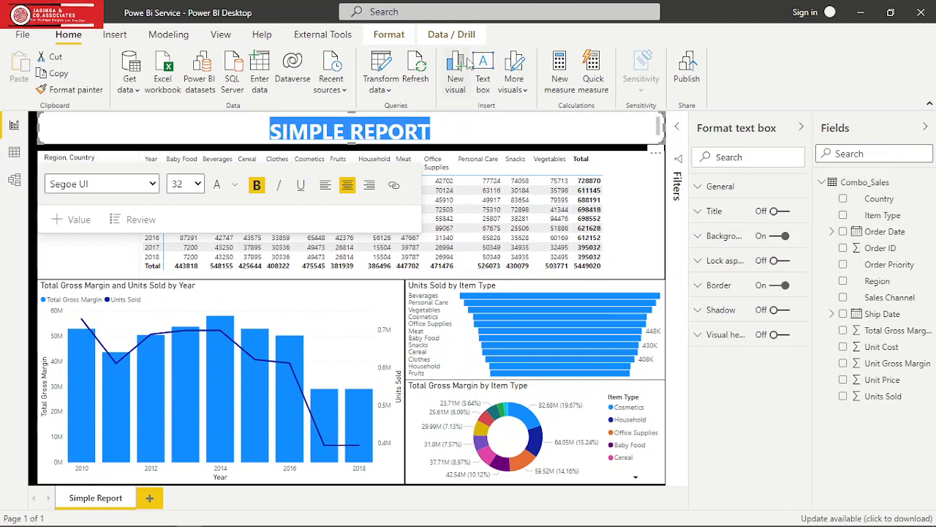
pyautogui.click(480, 129)
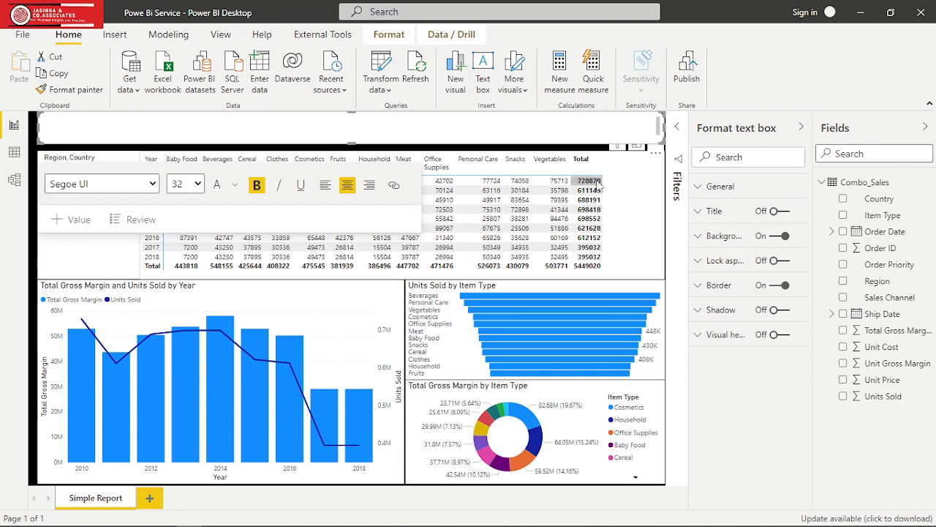
# - Set the title banner's background colour to black
pyautogui.click(698, 235)
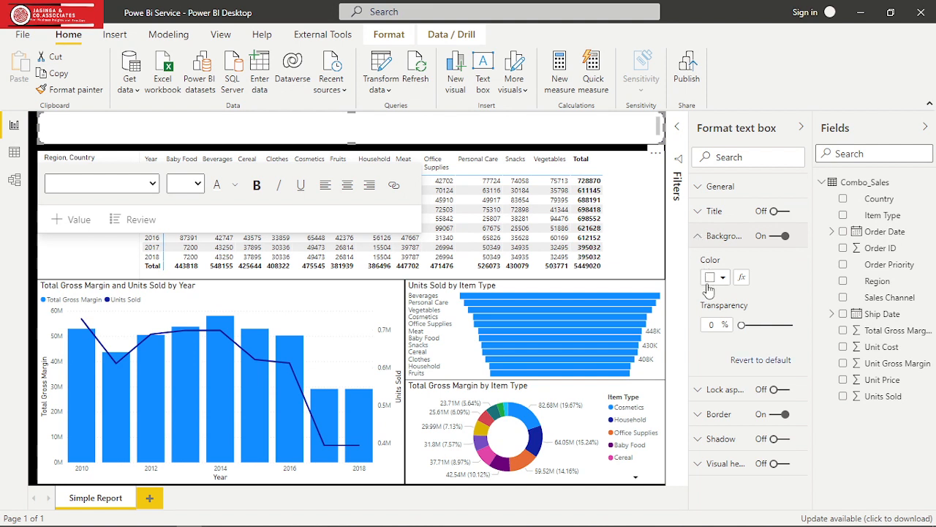
pyautogui.click(722, 281)
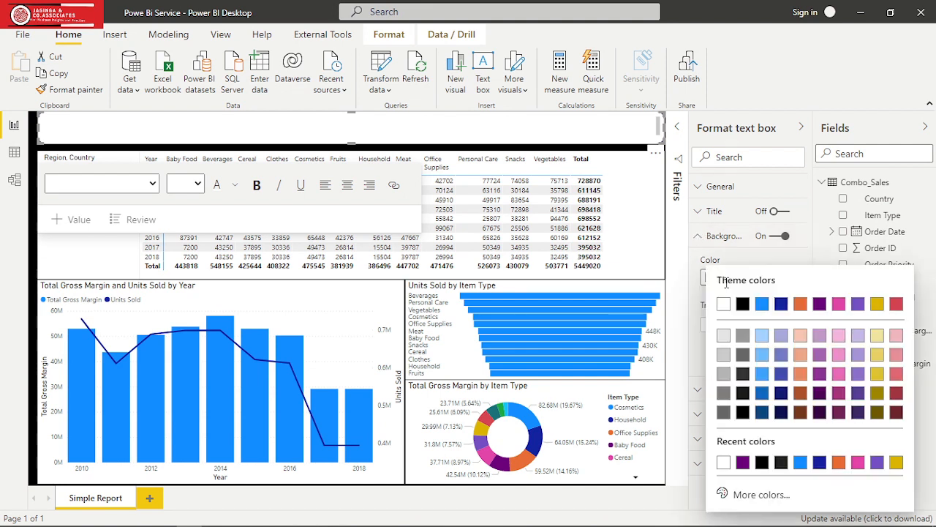
pyautogui.click(743, 412)
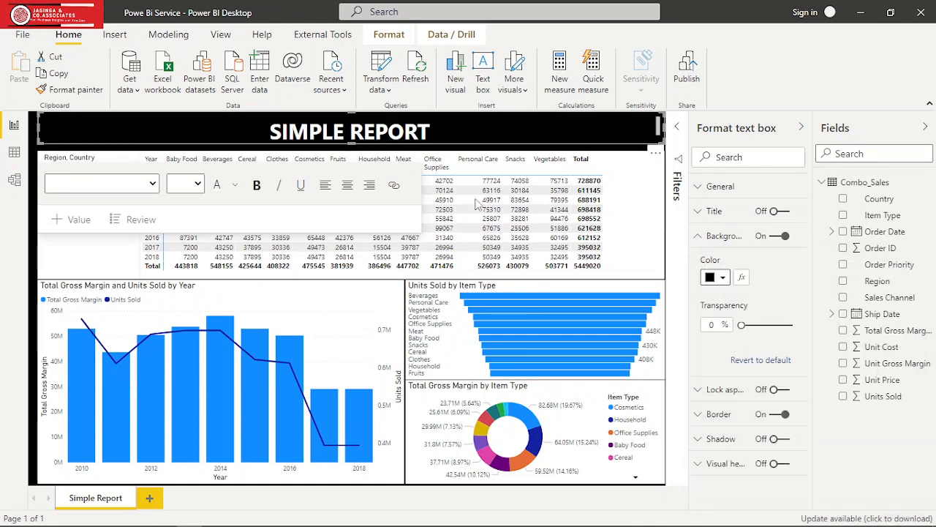
# - Apply the Flashy rows style to the matrix of yearly units sold by item type
pyautogui.click(651, 225)
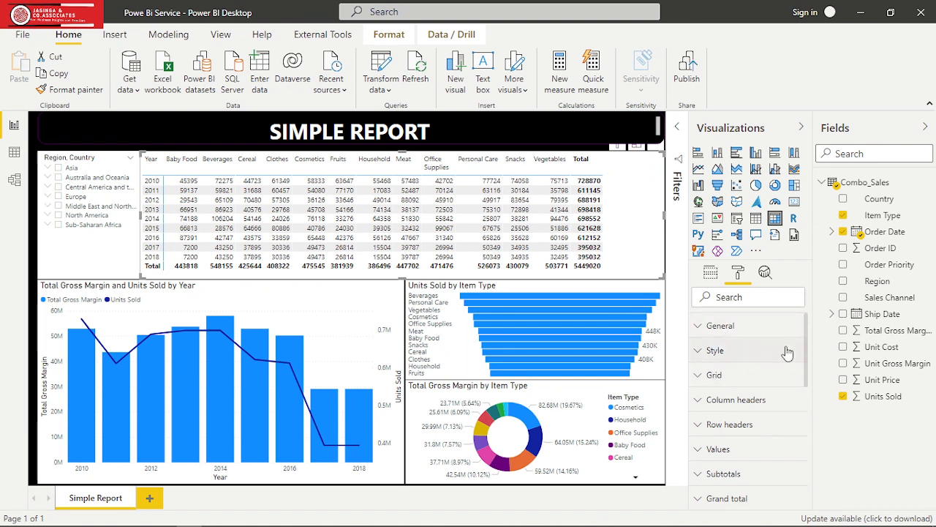
pyautogui.moveTo(806, 358); pyautogui.dragTo(810, 420)
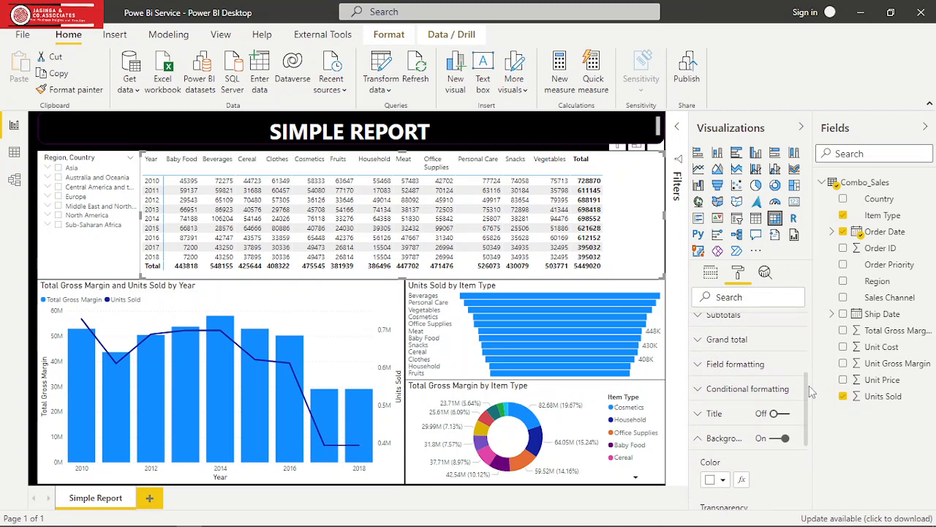
pyautogui.moveTo(808, 394); pyautogui.dragTo(804, 333)
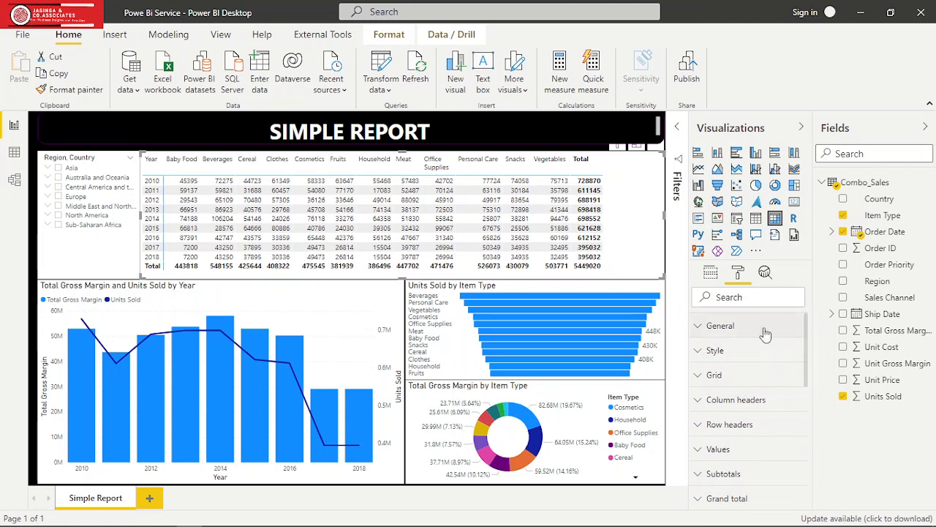
pyautogui.click(698, 351)
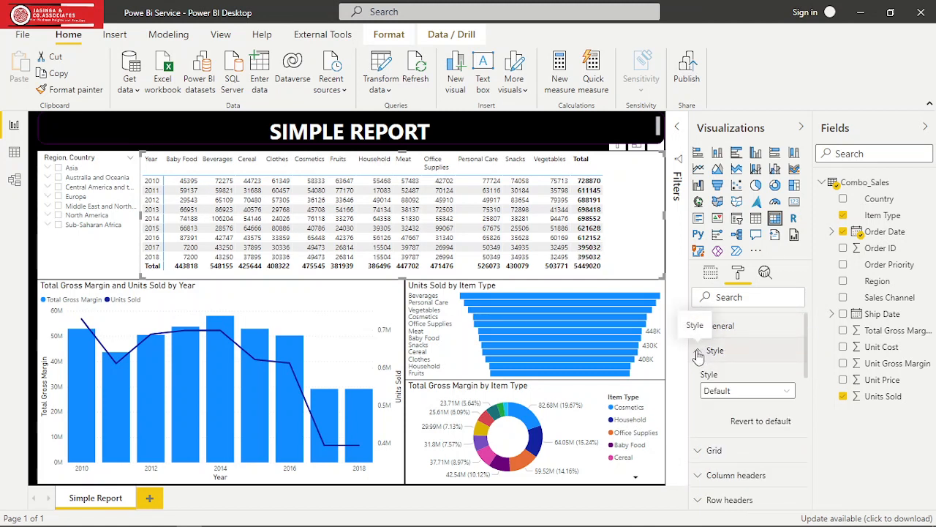
pyautogui.click(781, 395)
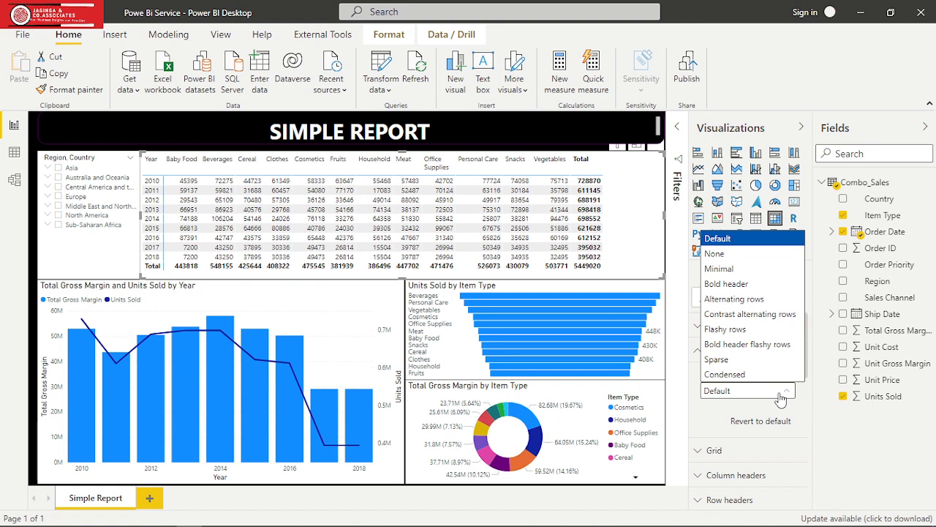
pyautogui.click(752, 333)
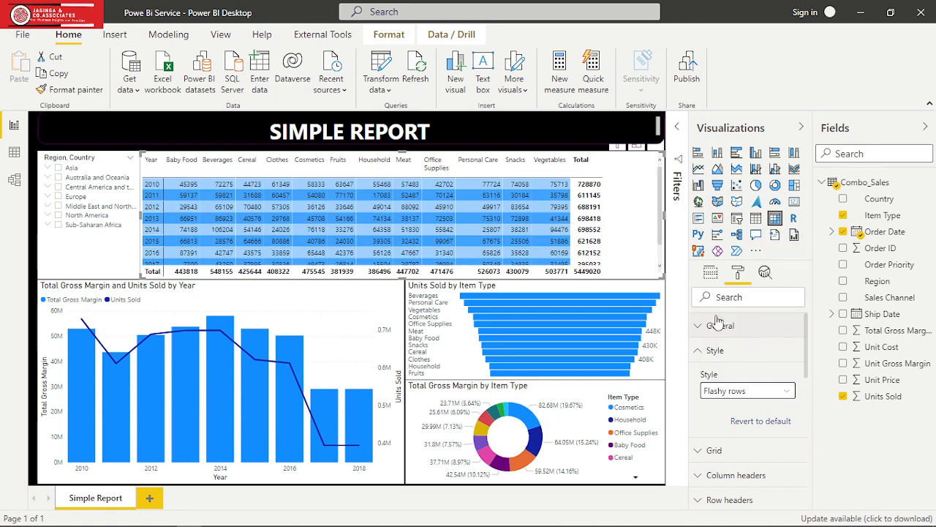
pyautogui.click(701, 350)
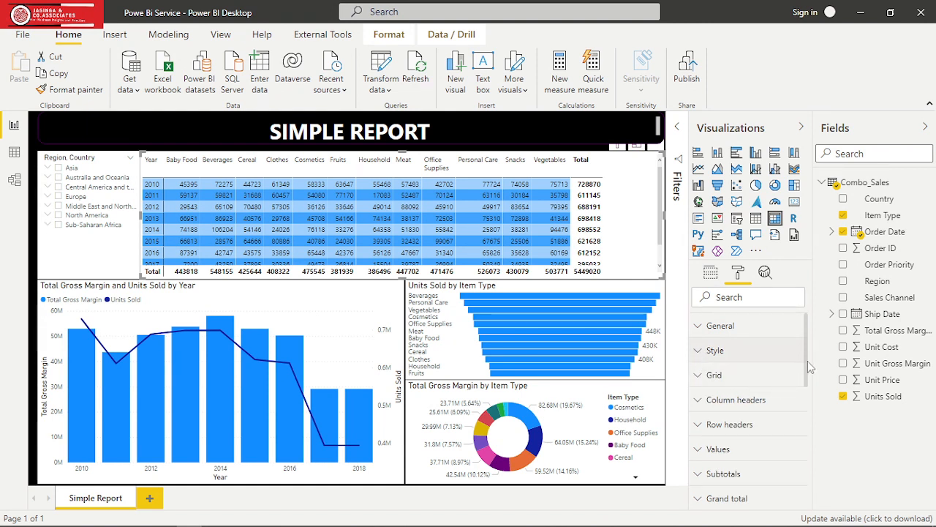
# - Give the matrix an orange border with an 18 px corner radius
pyautogui.moveTo(807, 360); pyautogui.dragTo(815, 445)
pyautogui.click(698, 390)
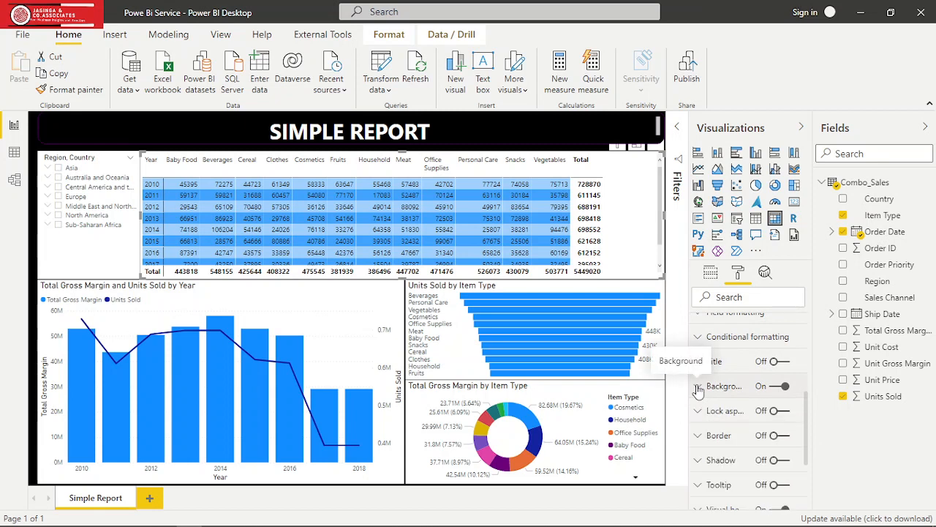
pyautogui.click(788, 438)
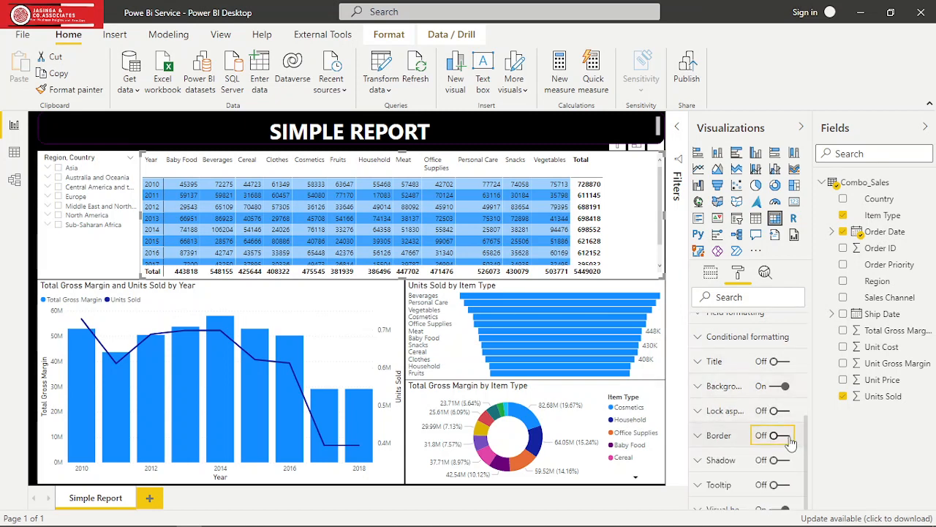
pyautogui.click(701, 437)
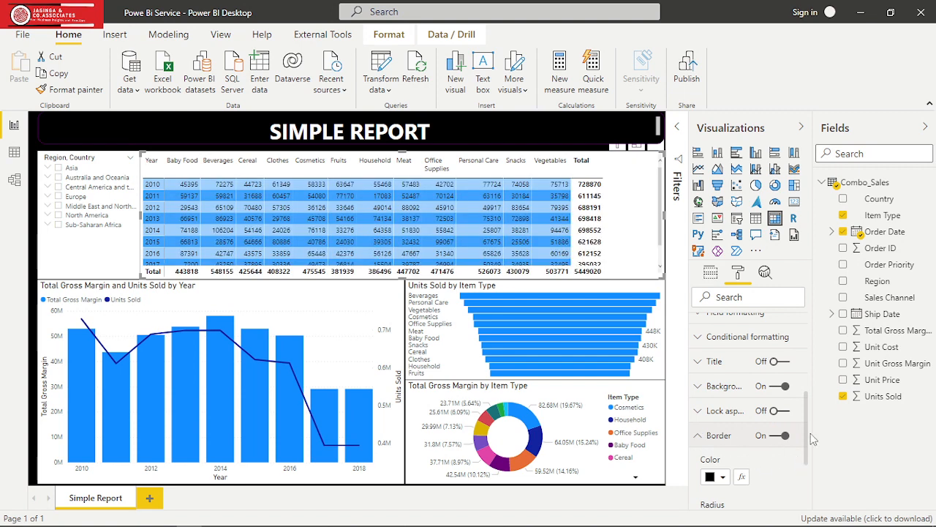
pyautogui.scroll(-5, 807, 426)
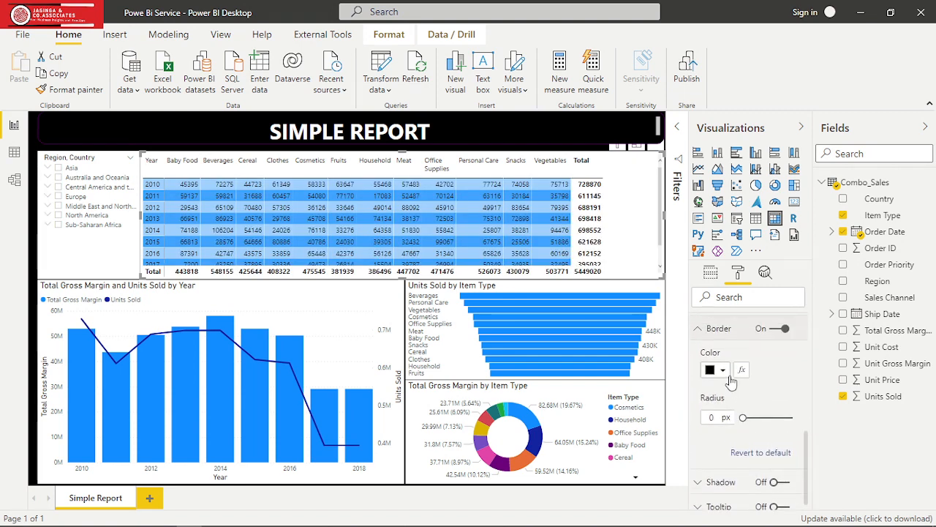
pyautogui.click(724, 371)
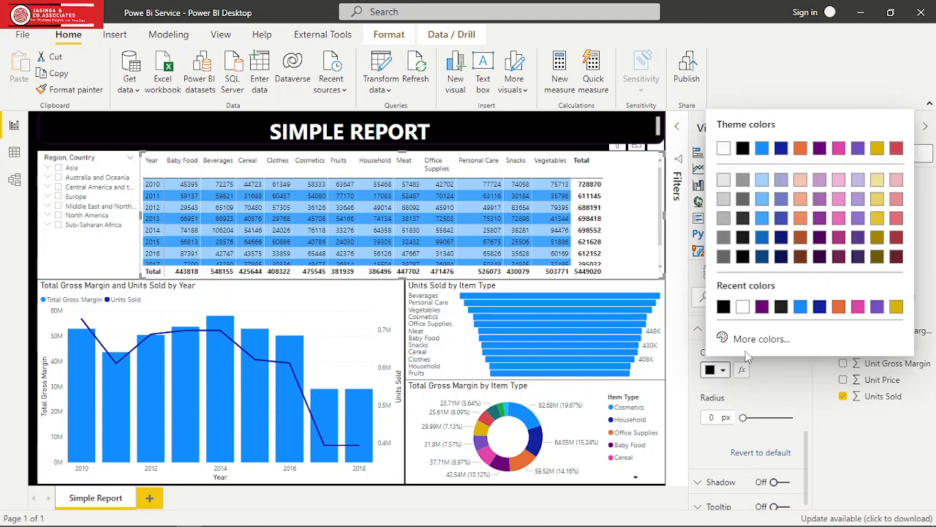
pyautogui.click(839, 307)
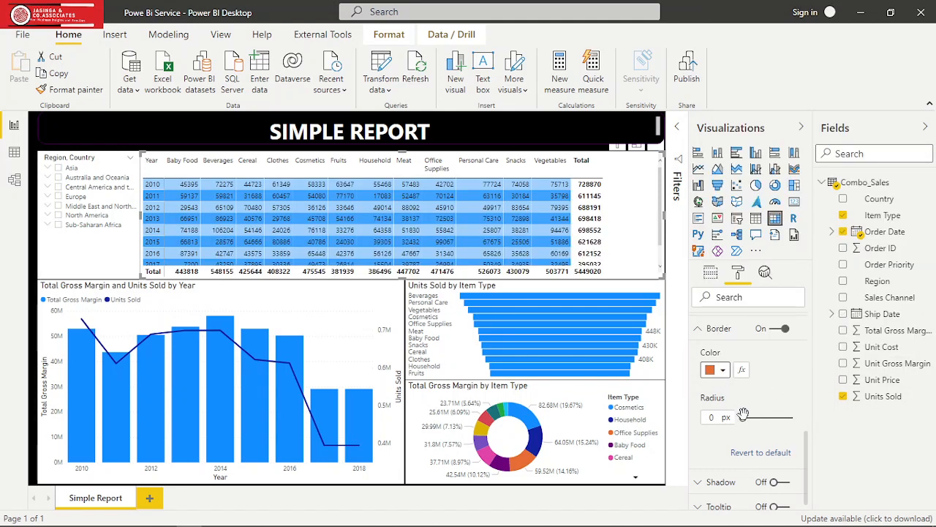
pyautogui.moveTo(744, 418); pyautogui.dragTo(772, 417)
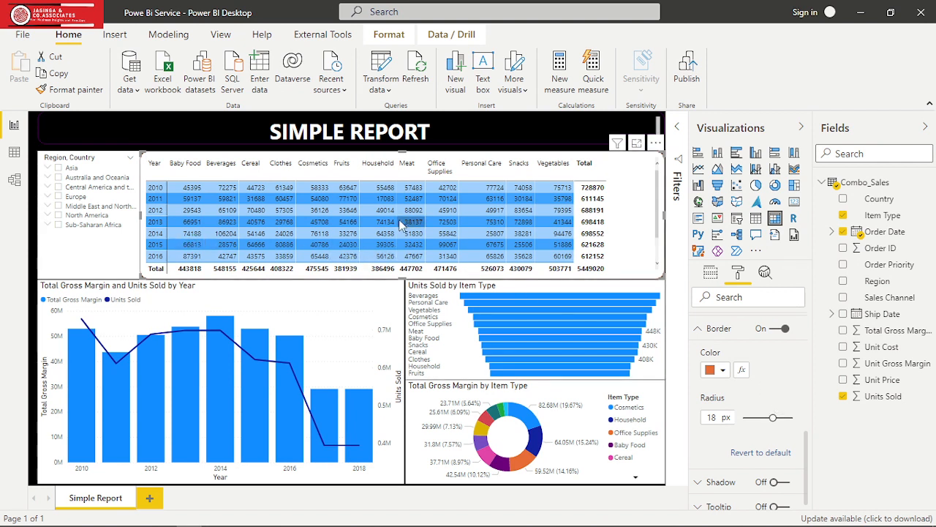
# - Copy the matrix's formatting onto the Region, Country slicer with Format painter and set the slicer's background colour to black
pyautogui.click(73, 90)
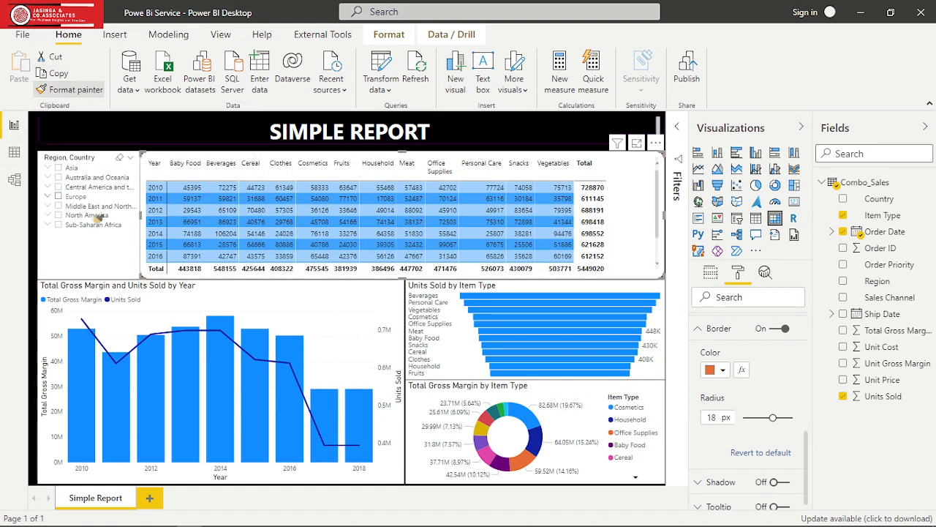
pyautogui.click(100, 256)
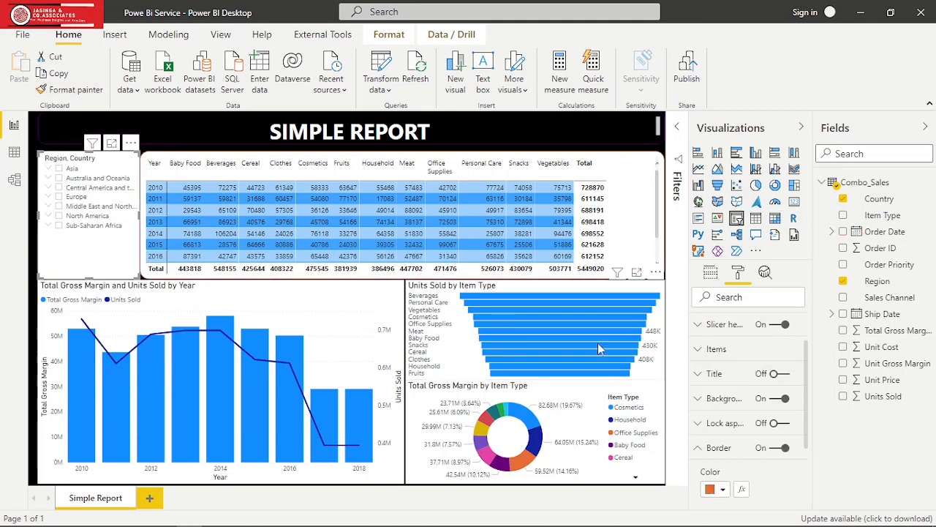
pyautogui.click(698, 402)
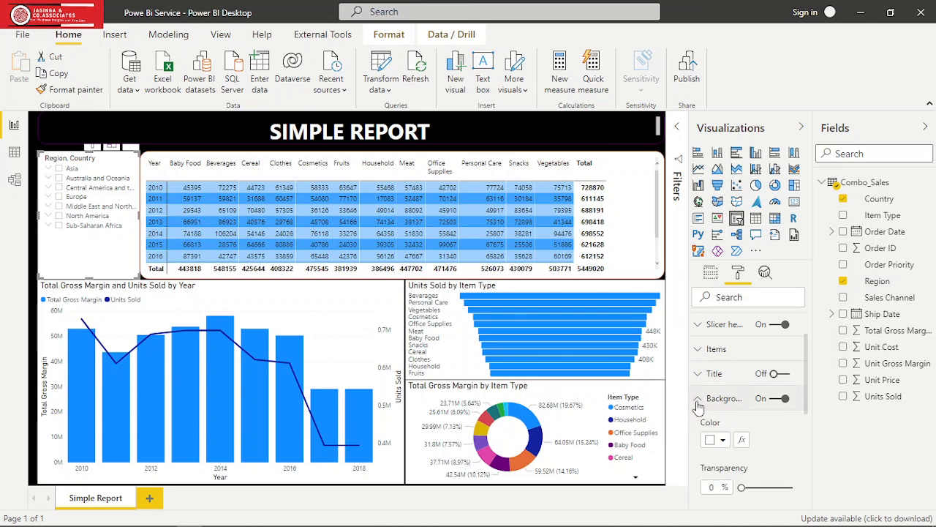
pyautogui.click(722, 440)
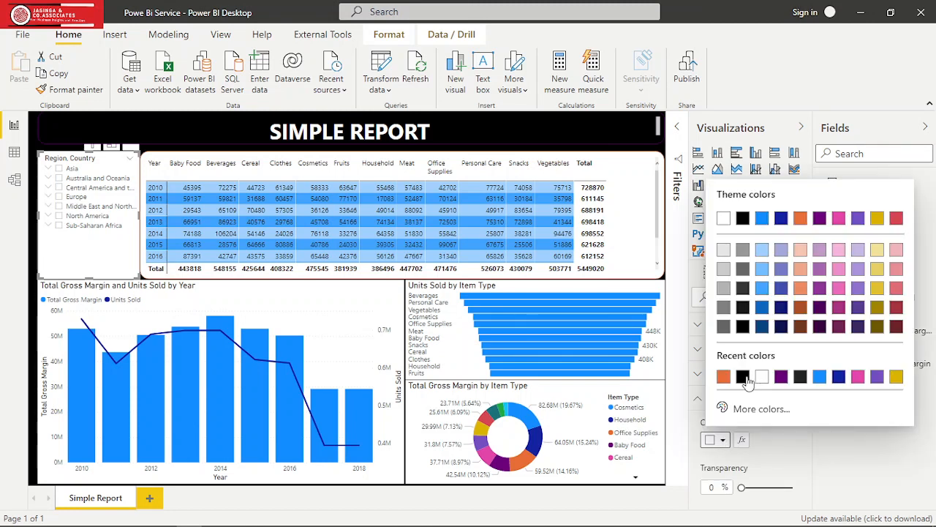
pyautogui.click(744, 377)
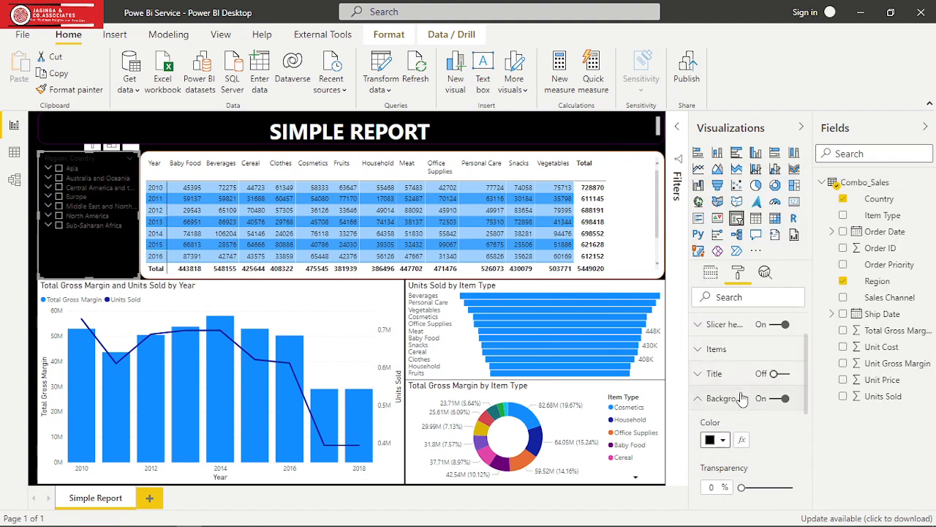
pyautogui.click(700, 398)
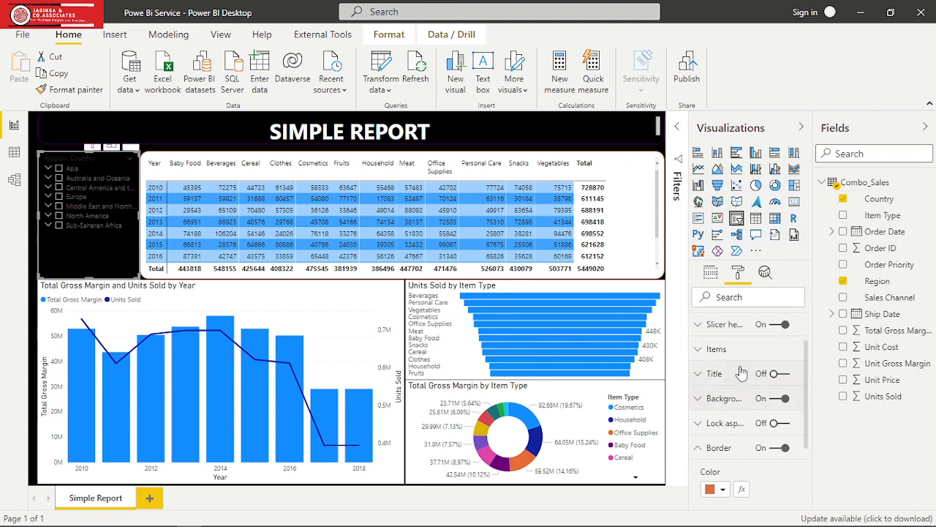
# - Set the font colour of the Region, Country slicer's items to white
pyautogui.click(700, 354)
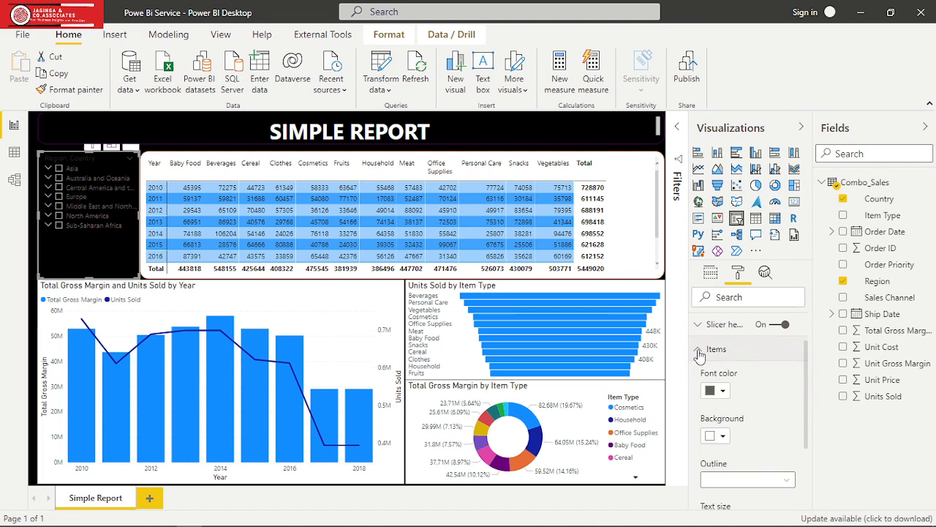
pyautogui.click(723, 391)
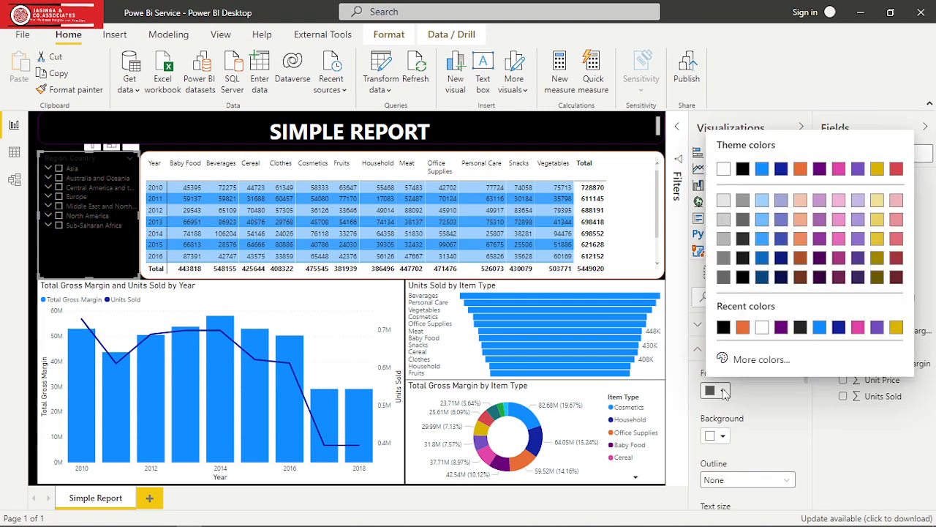
pyautogui.click(761, 329)
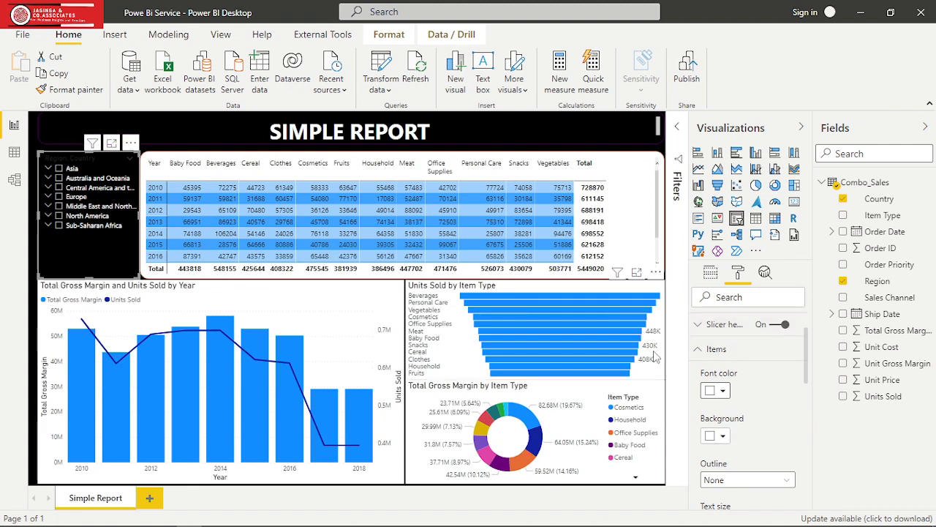
# - Round the Region, Country slicer's border corners with an 18 px radius
pyautogui.click(356, 312)
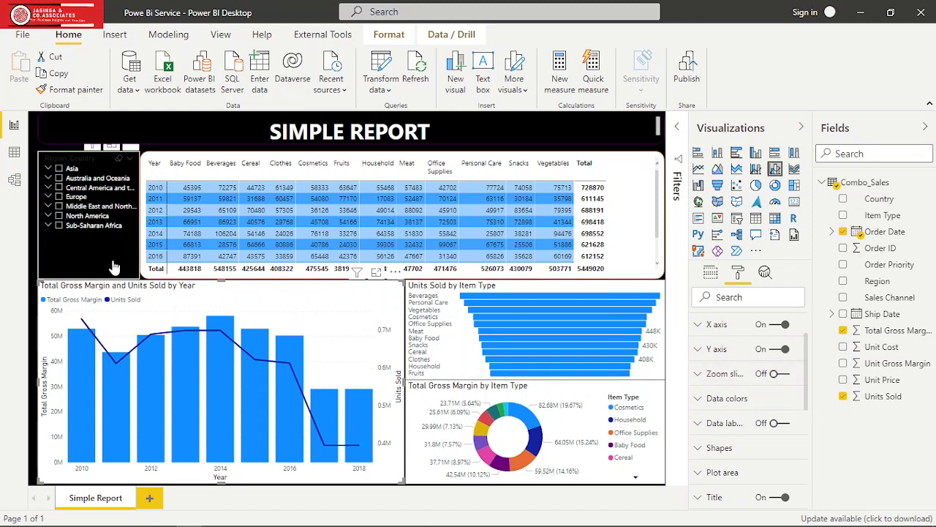
pyautogui.click(88, 248)
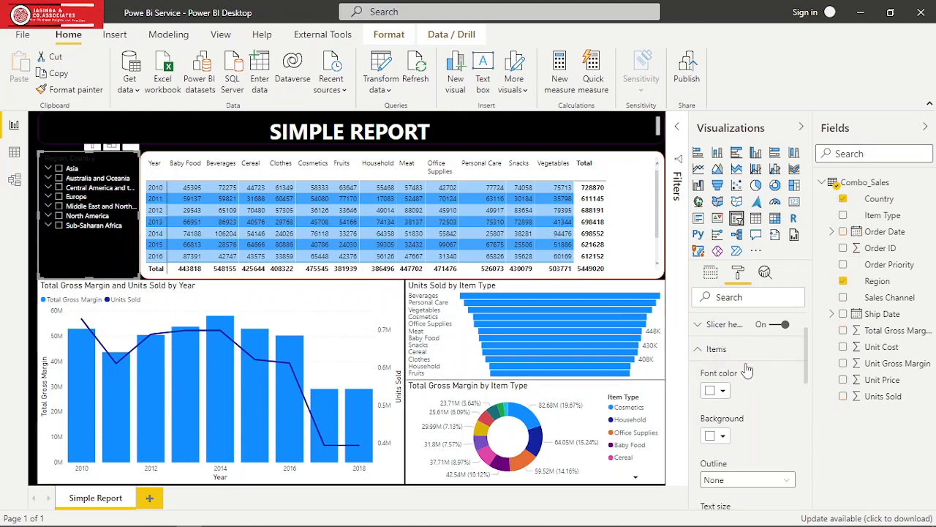
pyautogui.click(704, 351)
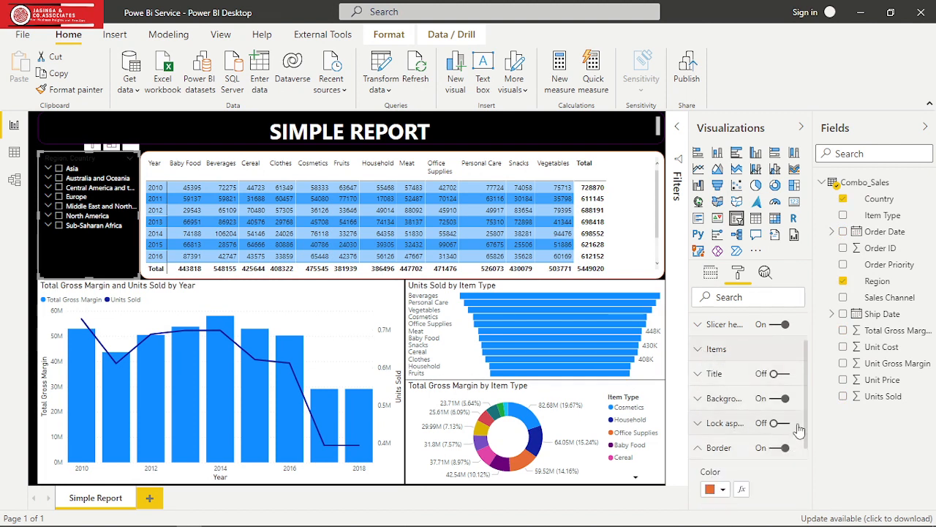
pyautogui.moveTo(804, 428); pyautogui.dragTo(805, 466)
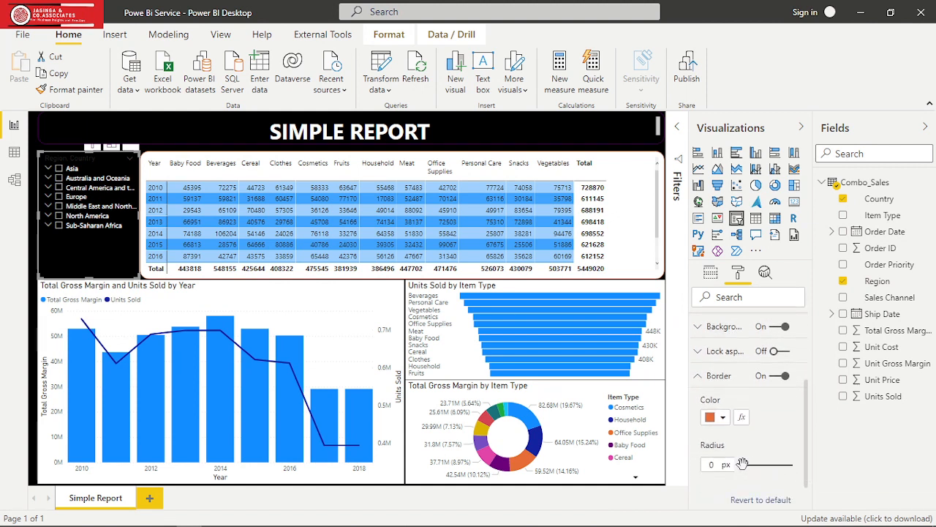
pyautogui.moveTo(742, 465); pyautogui.dragTo(772, 464)
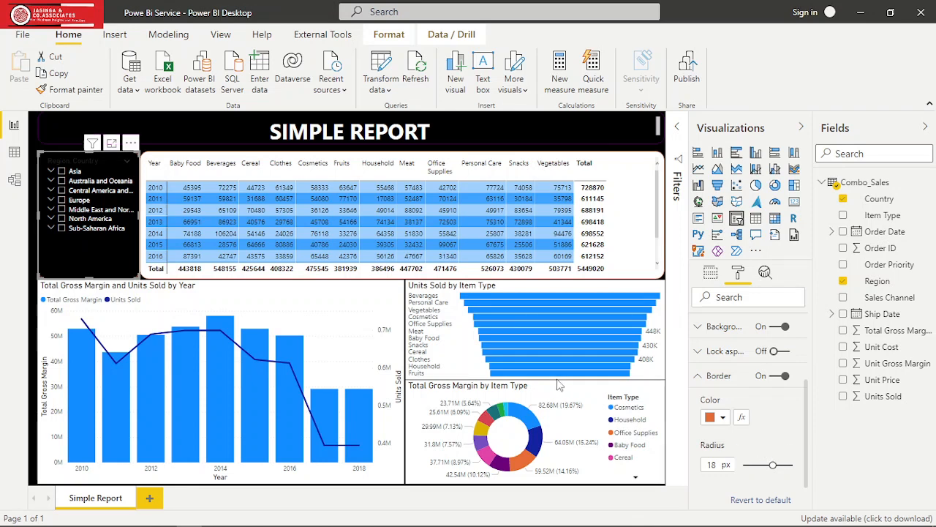
# - Give the Total Gross Margin and Units Sold by Year chart an orange border with an 18 px corner radius
pyautogui.click(352, 310)
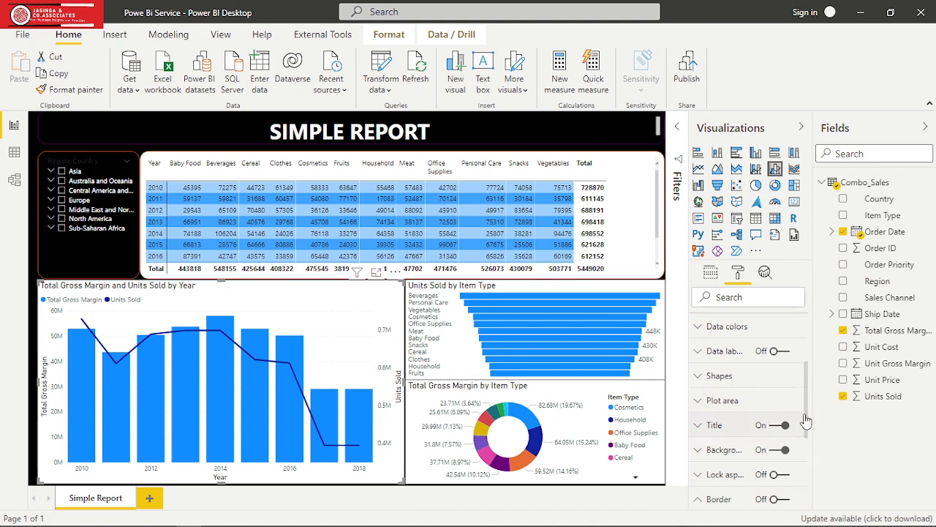
pyautogui.moveTo(805, 415); pyautogui.dragTo(810, 452)
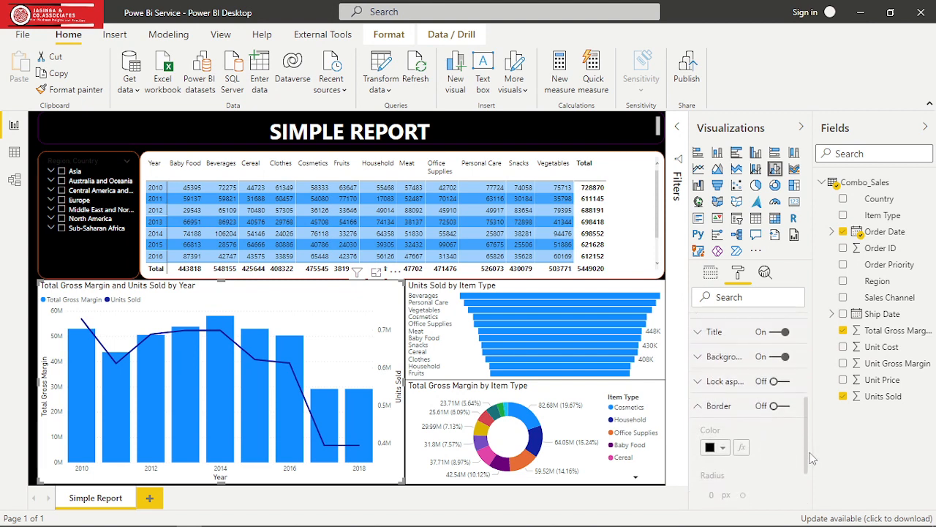
pyautogui.click(782, 404)
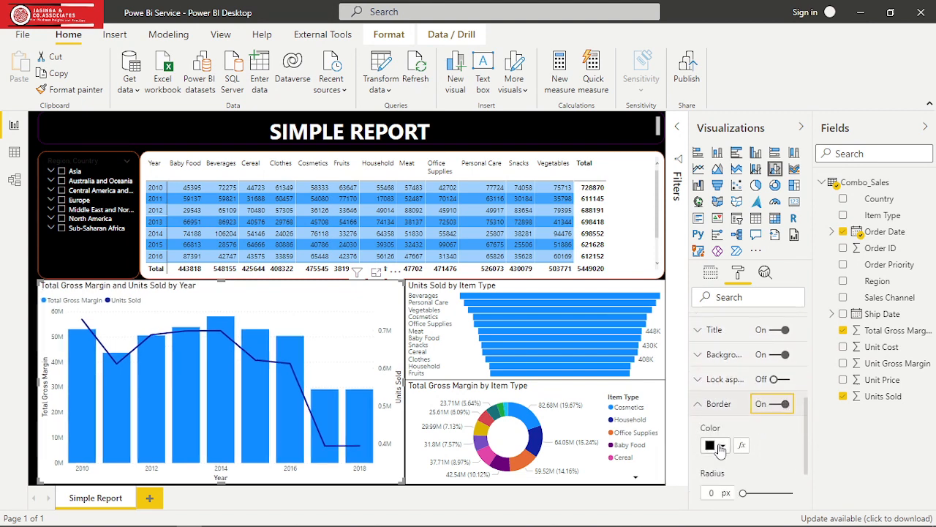
pyautogui.click(721, 448)
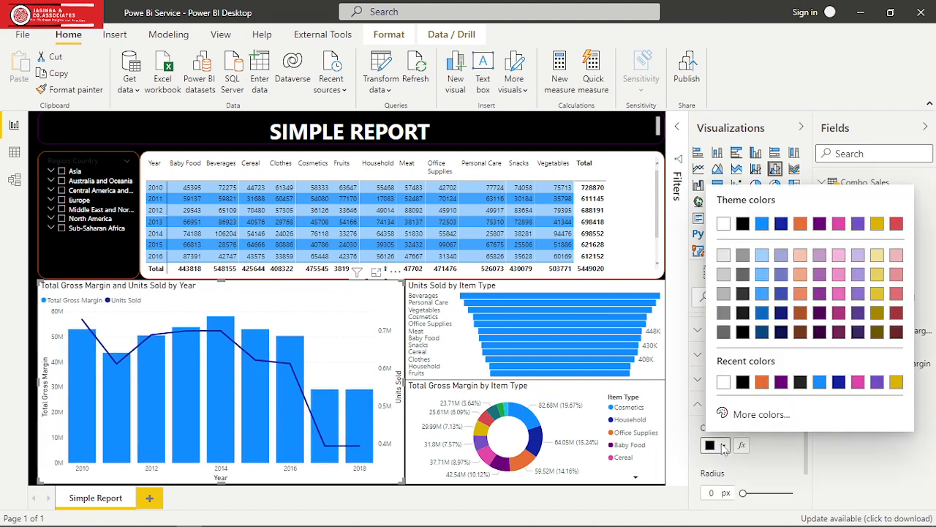
pyautogui.click(761, 383)
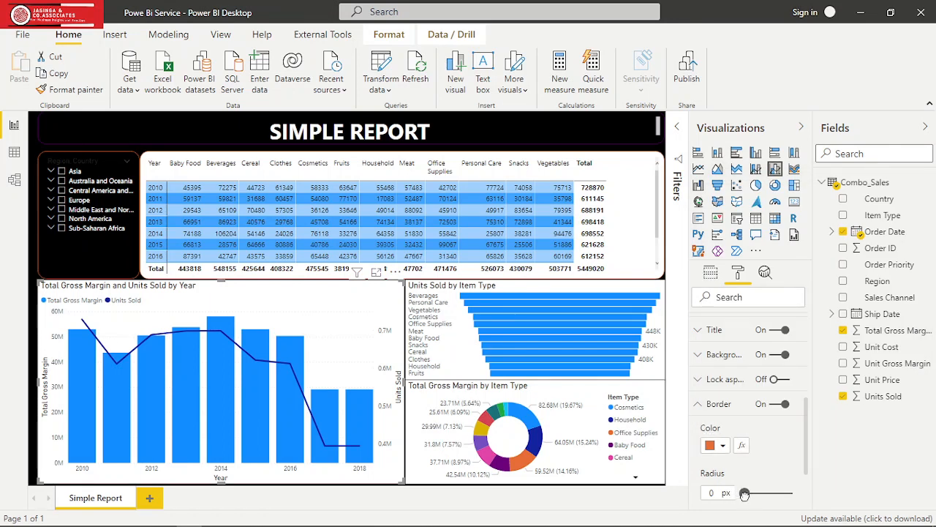
pyautogui.moveTo(743, 493); pyautogui.dragTo(770, 495)
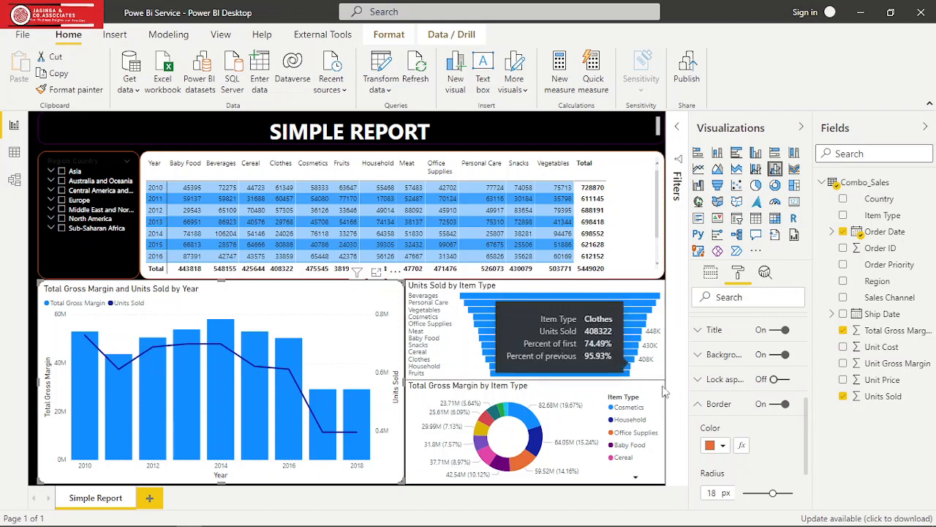
pyautogui.click(697, 407)
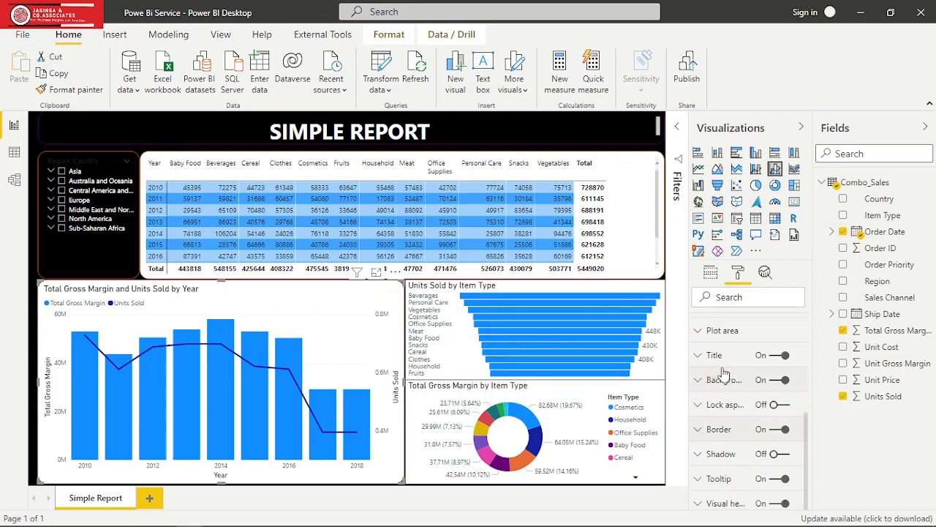
# - Set the X axis label colour of the yearly gross margin and units sold chart to white
pyautogui.moveTo(806, 432); pyautogui.dragTo(800, 348)
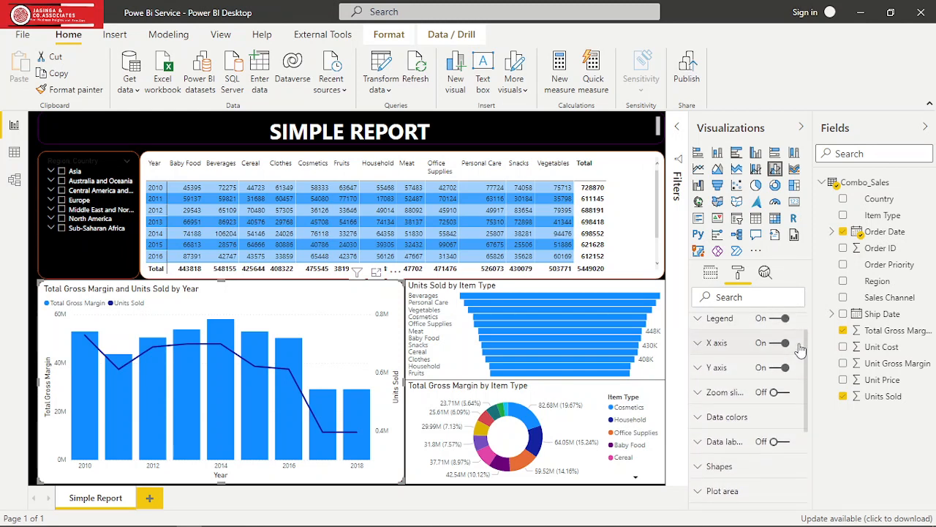
pyautogui.click(700, 346)
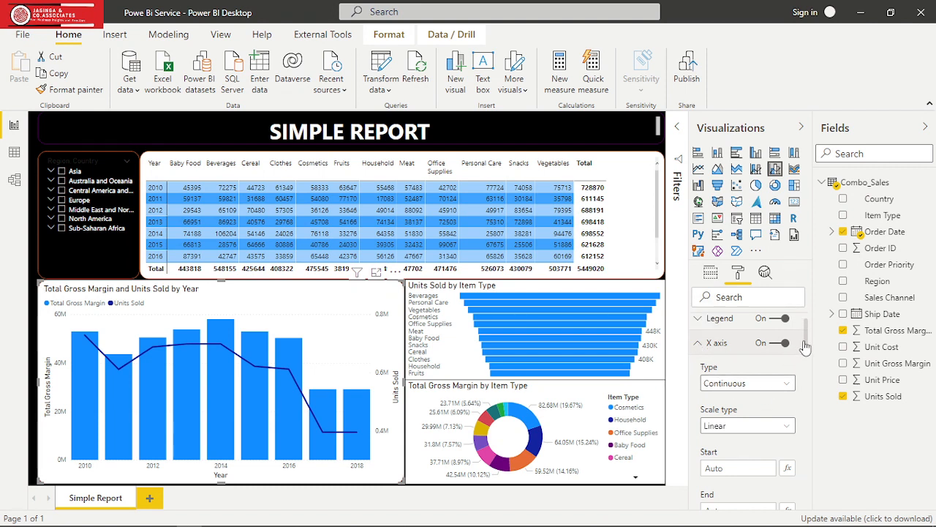
pyautogui.moveTo(807, 345); pyautogui.dragTo(808, 384)
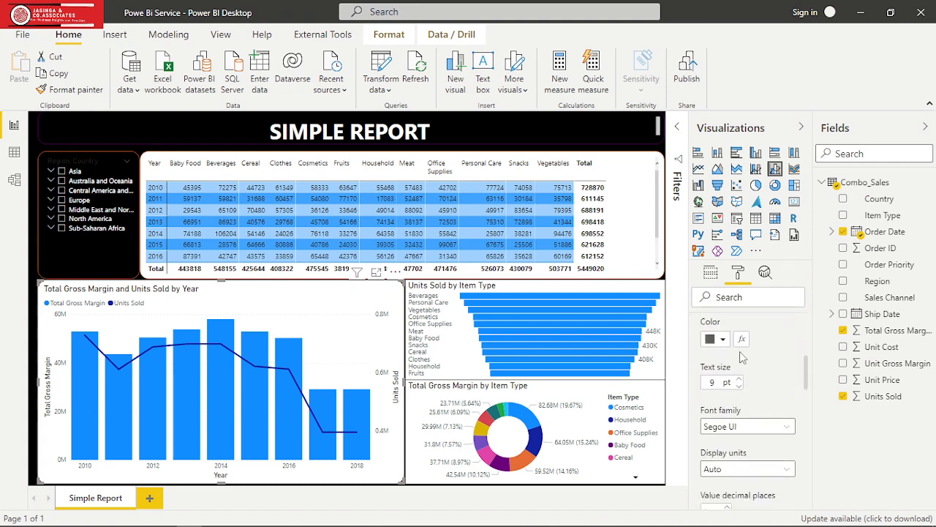
pyautogui.click(722, 347)
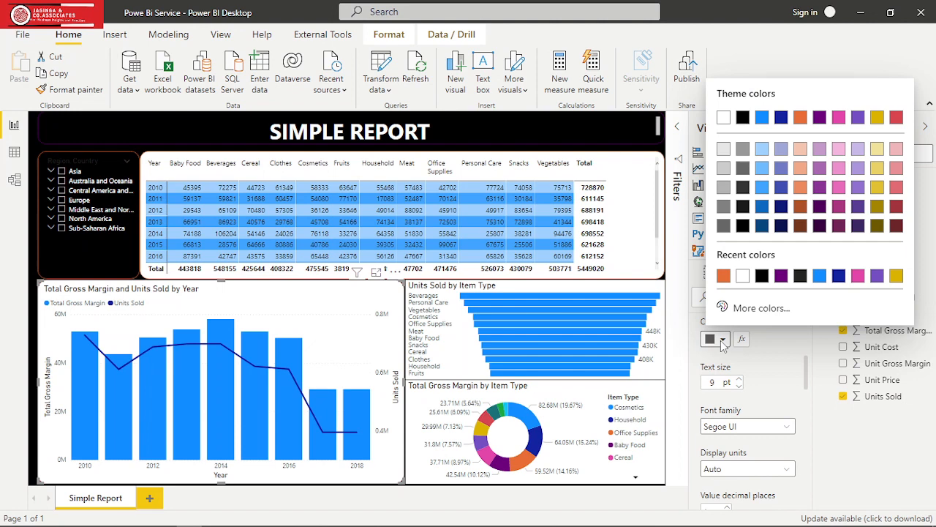
pyautogui.click(742, 276)
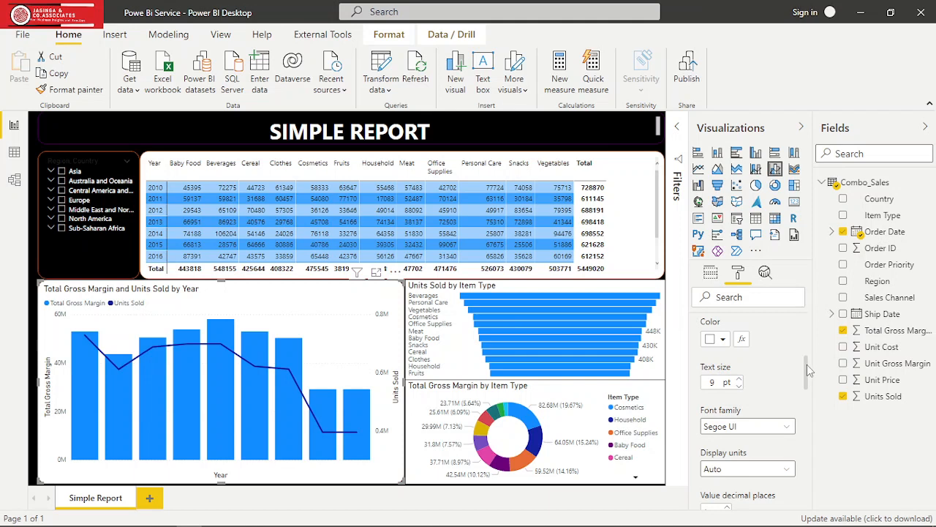
pyautogui.moveTo(807, 364); pyautogui.dragTo(807, 324)
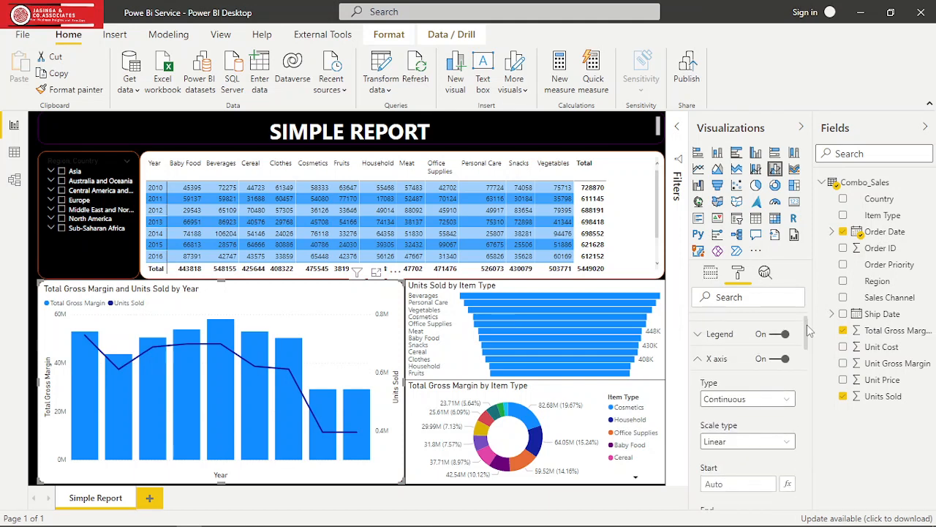
pyautogui.click(699, 358)
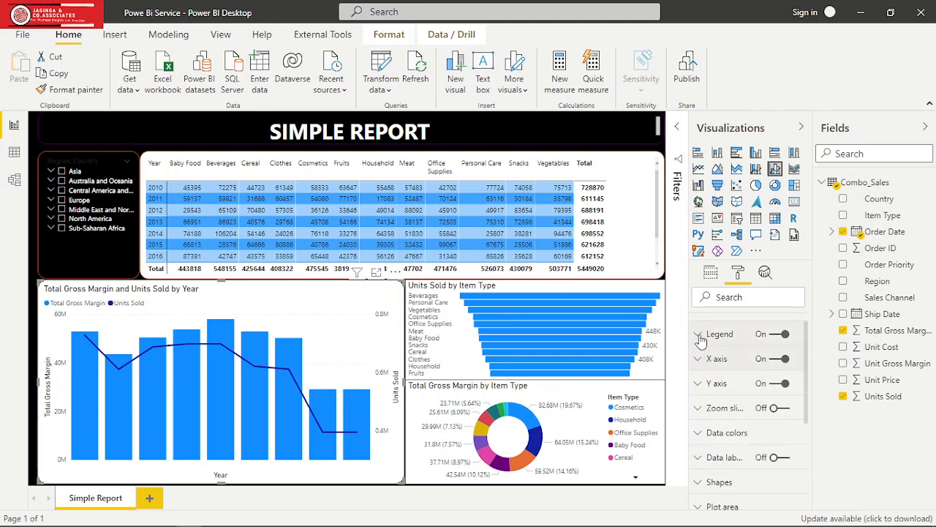
# - Set the column Y axis label colour of the yearly gross margin and units sold chart to white
pyautogui.click(699, 383)
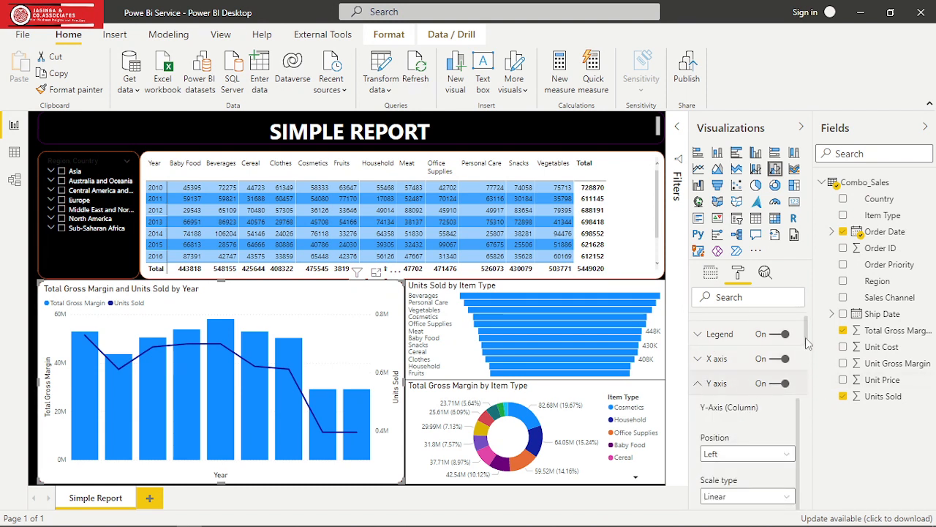
pyautogui.moveTo(805, 338); pyautogui.dragTo(810, 380)
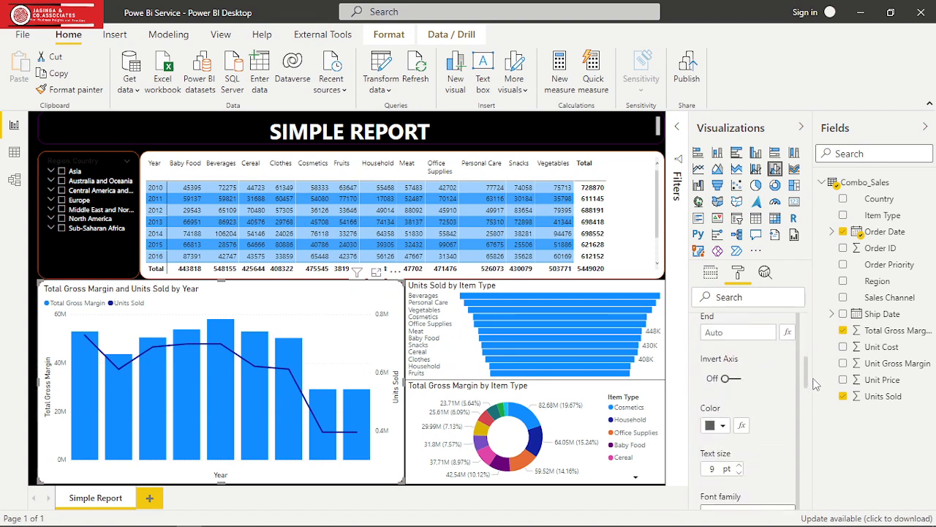
pyautogui.click(723, 425)
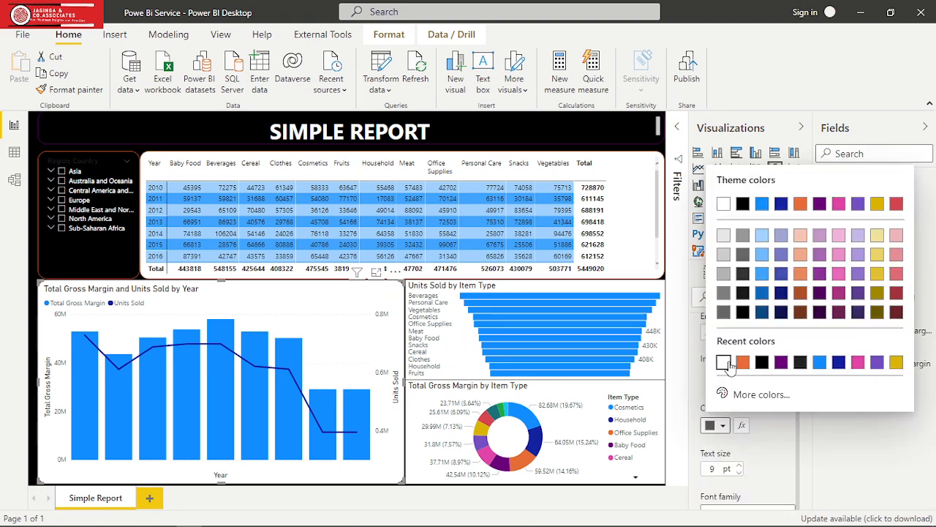
pyautogui.click(724, 362)
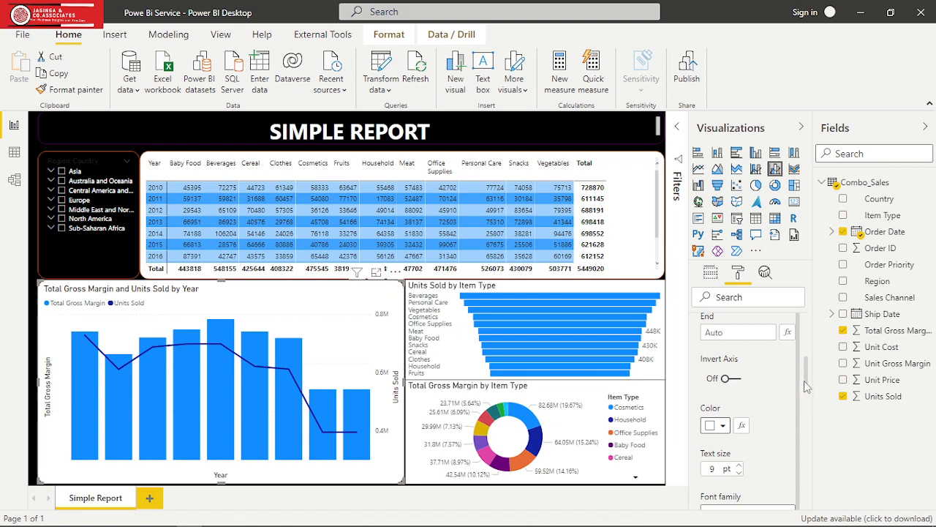
pyautogui.moveTo(806, 380); pyautogui.dragTo(810, 342)
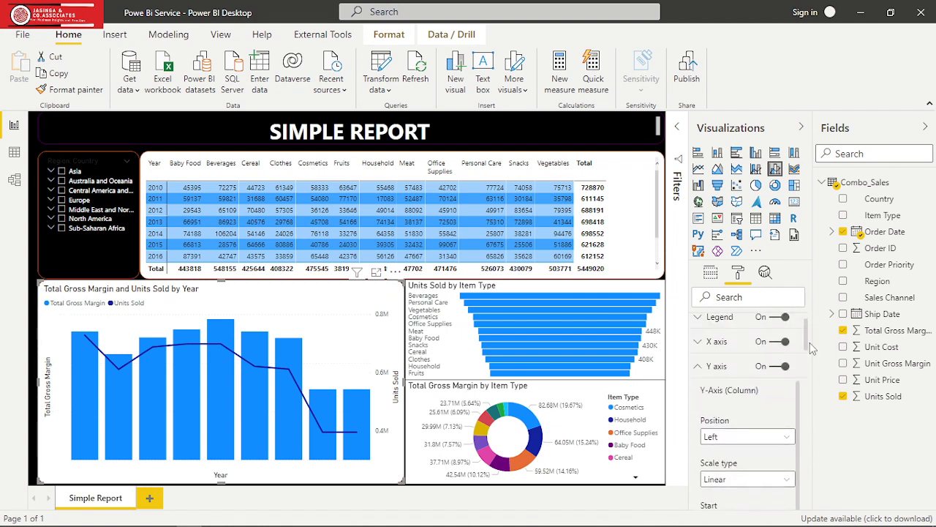
pyautogui.click(701, 367)
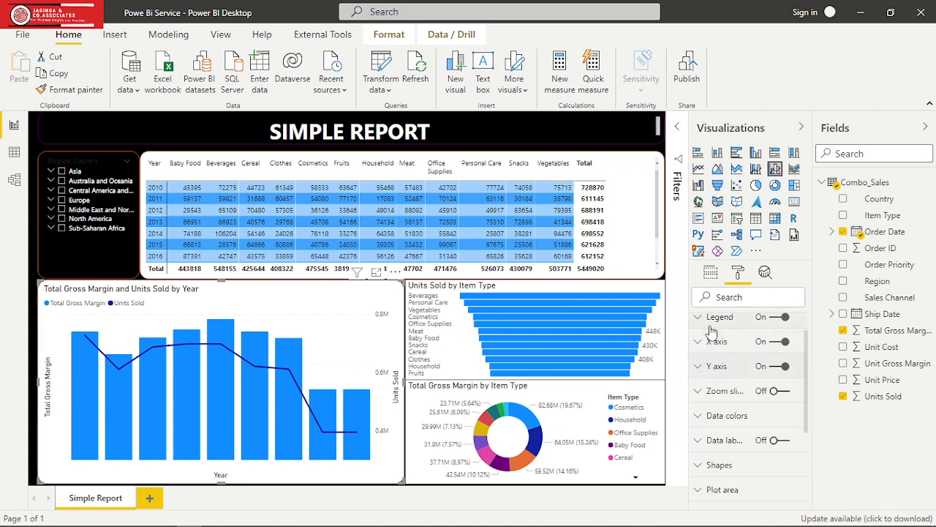
# - Position the yearly chart's legend at Bottom Center and set the legend text colour to white
pyautogui.click(698, 318)
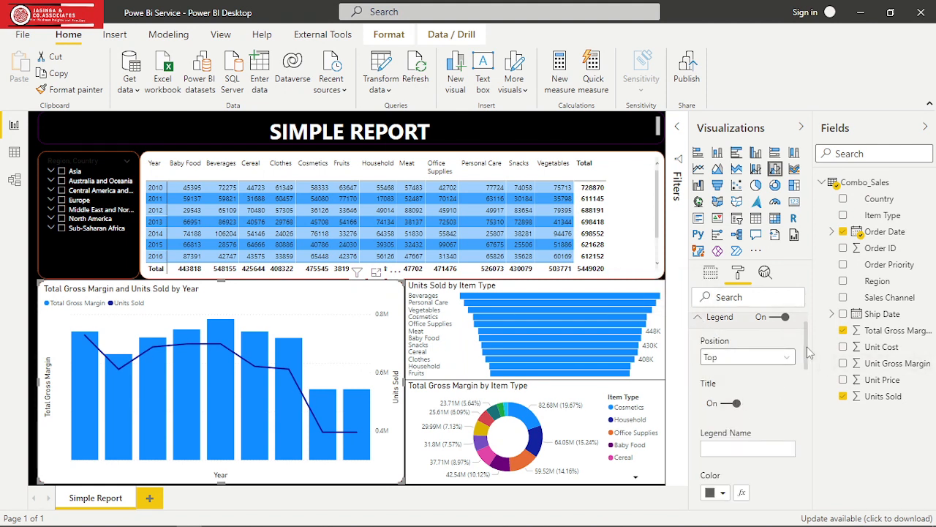
pyautogui.moveTo(808, 352)
pyautogui.mouseDown()
pyautogui.moveTo(807, 374)
pyautogui.moveTo(808, 358)
pyautogui.mouseUp()
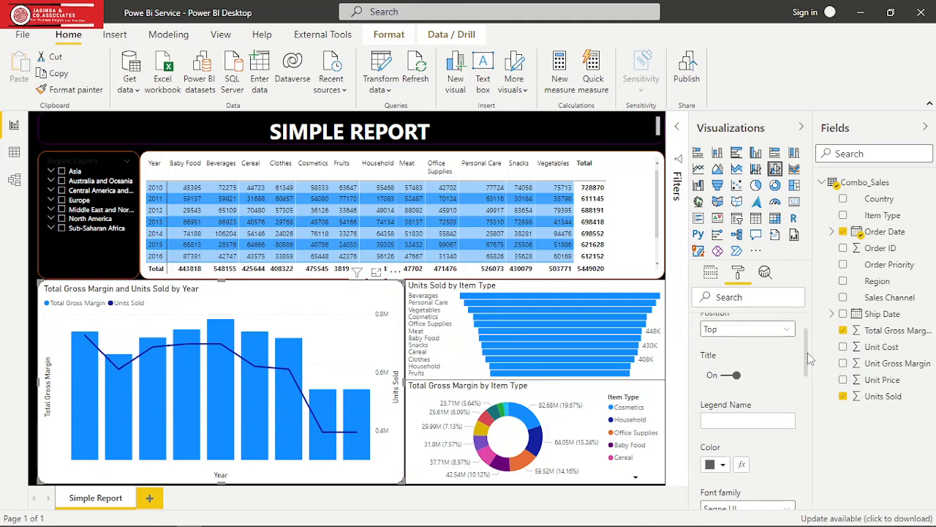
pyautogui.click(787, 333)
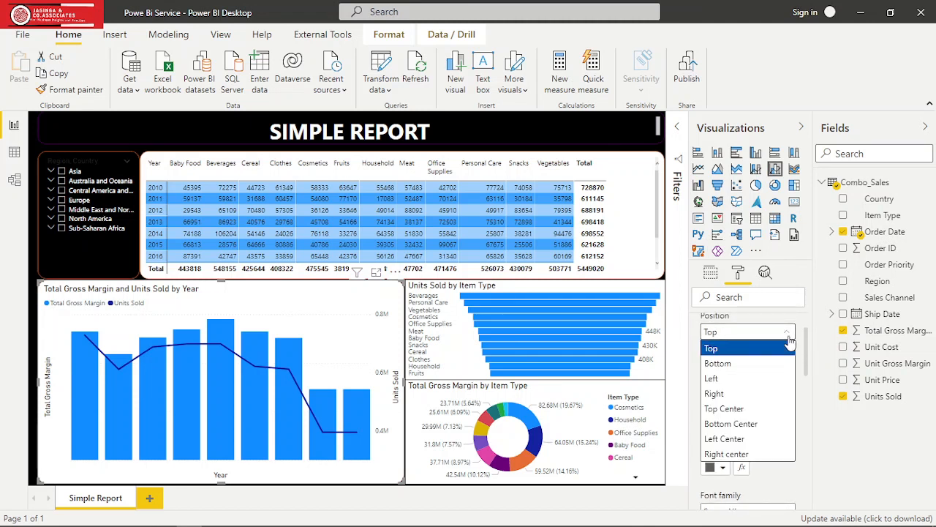
pyautogui.click(752, 428)
pyautogui.click(724, 468)
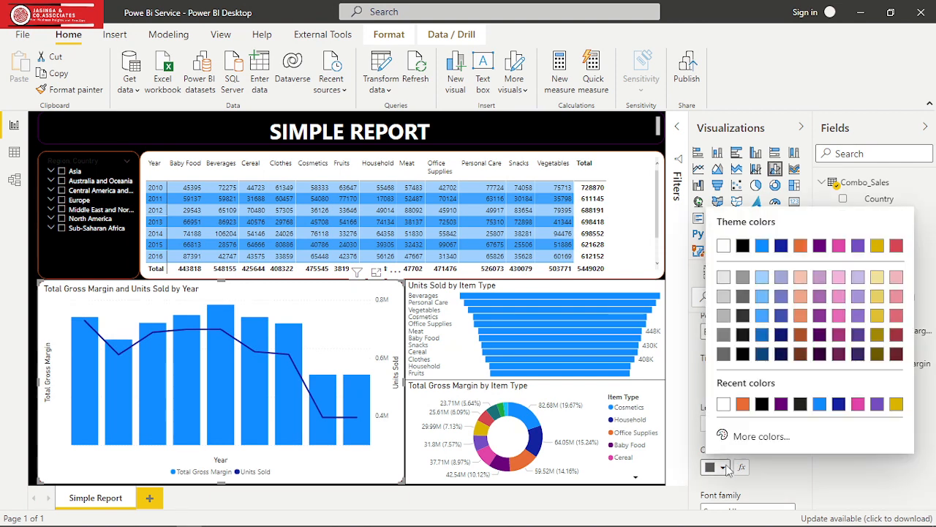
pyautogui.click(724, 405)
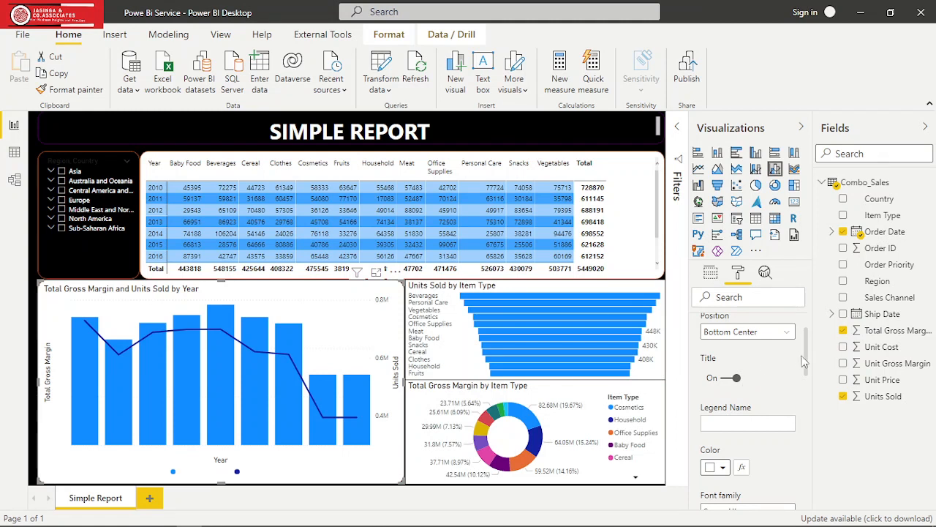
pyautogui.scroll(2, 804, 362)
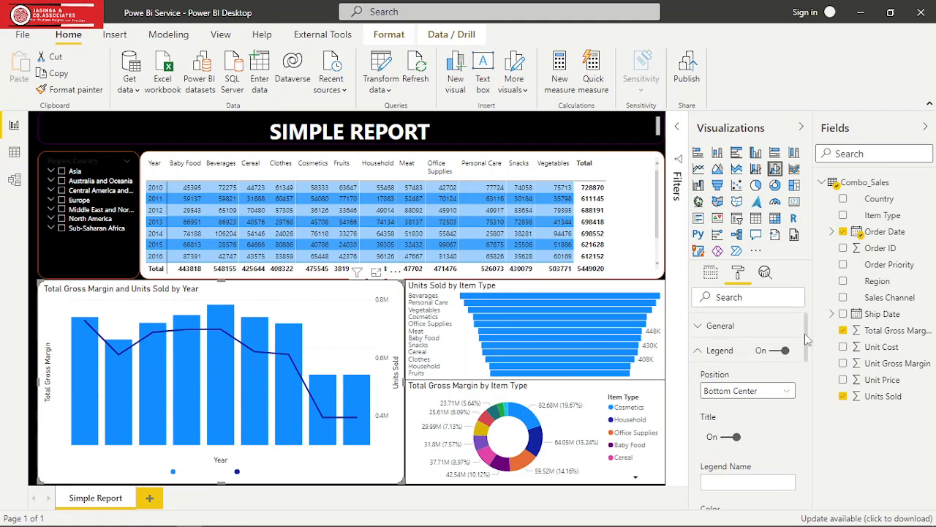
pyautogui.click(697, 353)
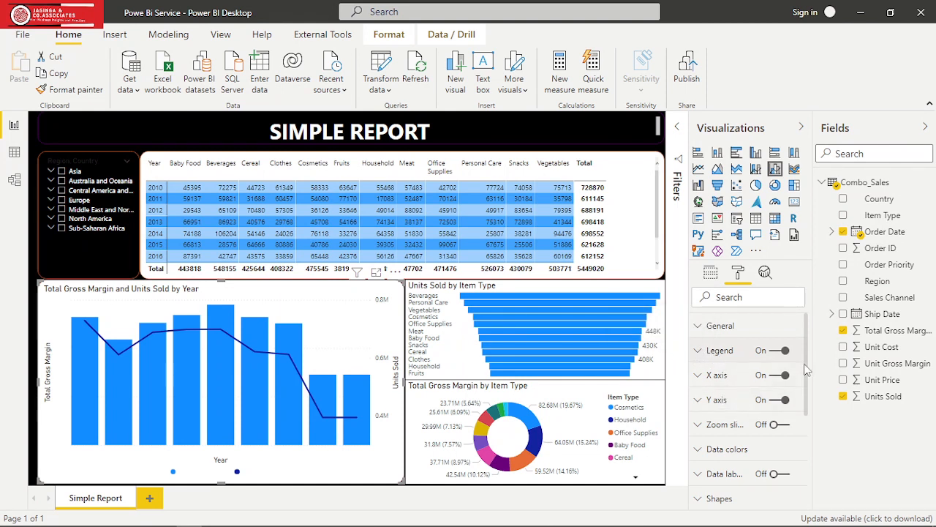
# - Centre the title of the yearly gross margin and units sold chart and set its font colour to white
pyautogui.moveTo(804, 363); pyautogui.dragTo(815, 428)
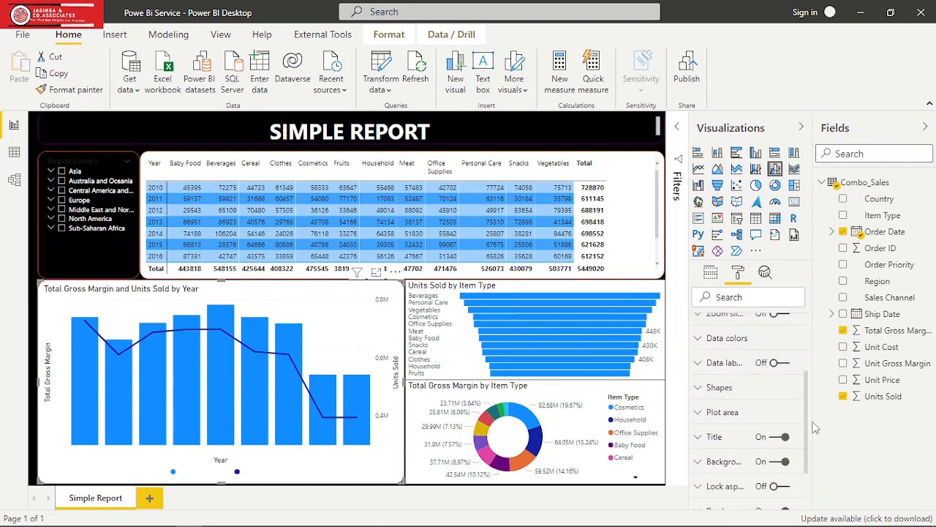
pyautogui.click(698, 439)
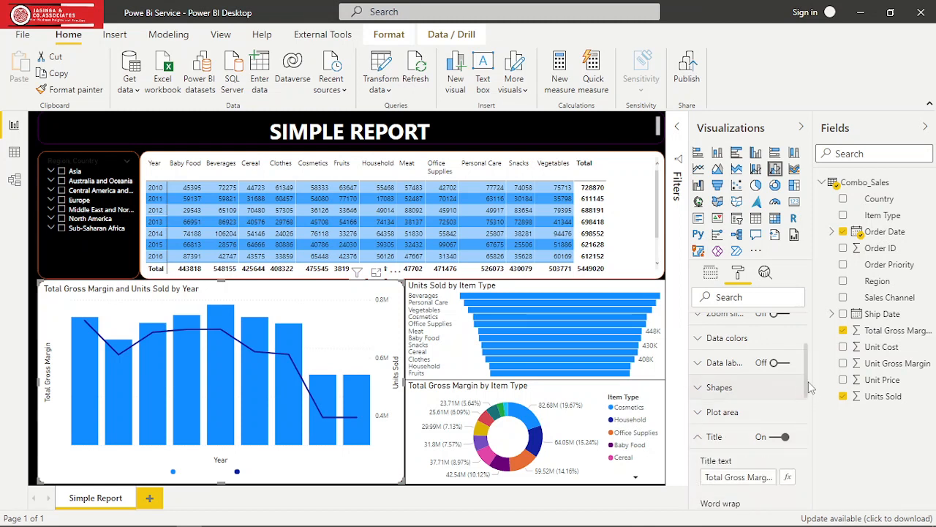
pyautogui.moveTo(806, 380); pyautogui.dragTo(810, 447)
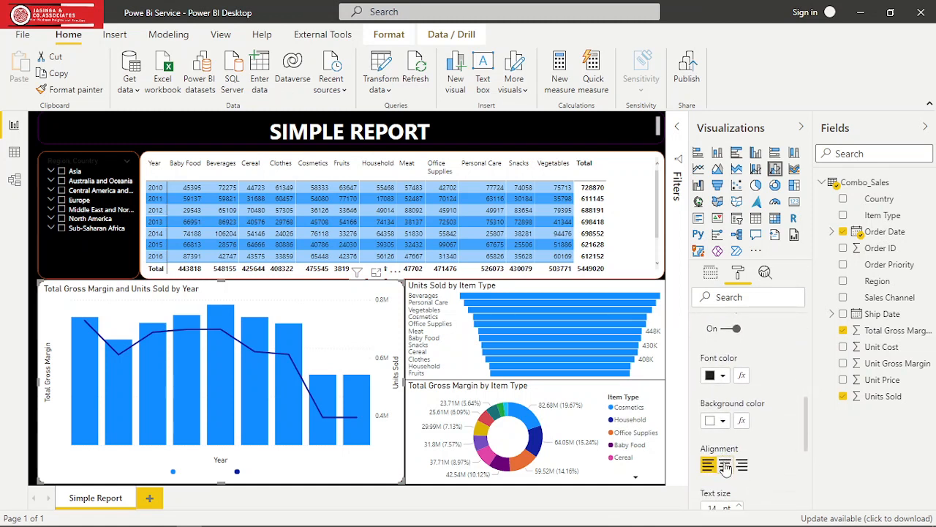
pyautogui.click(725, 465)
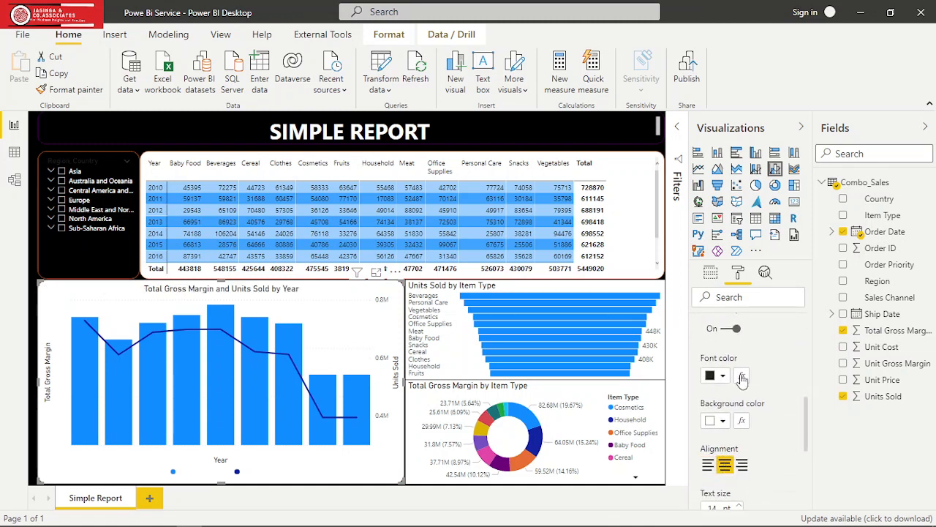
pyautogui.click(724, 376)
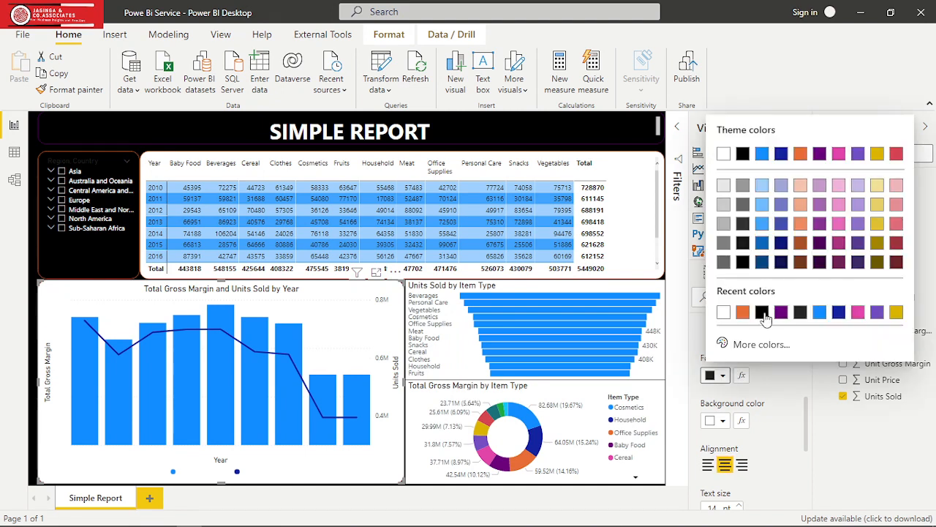
pyautogui.click(724, 312)
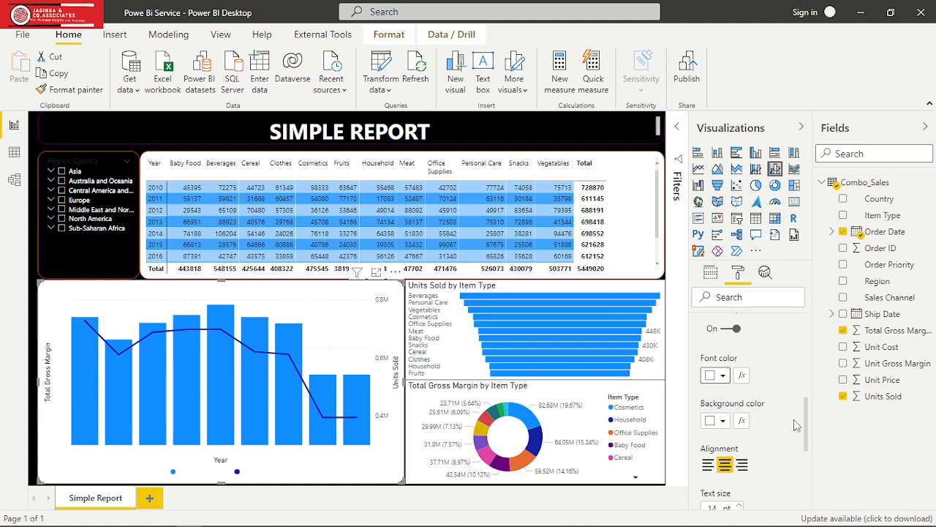
pyautogui.moveTo(808, 428); pyautogui.dragTo(803, 394)
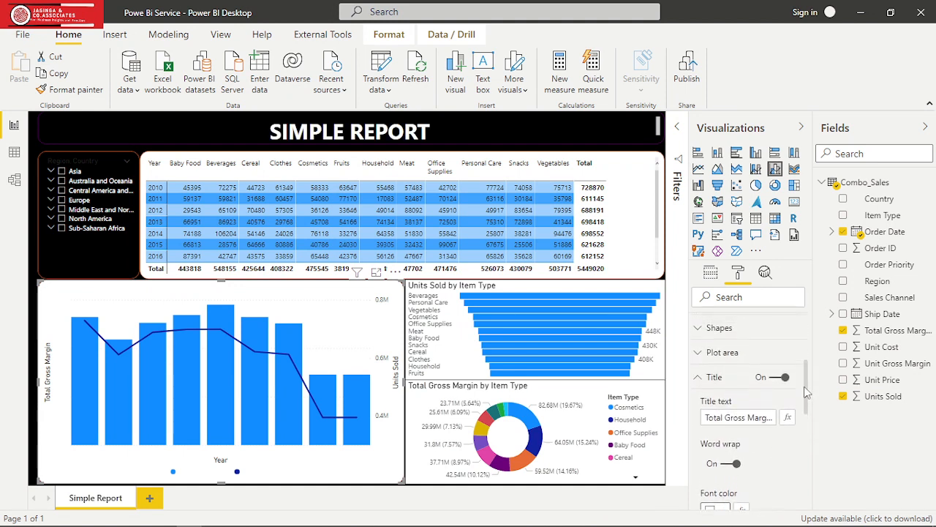
pyautogui.click(702, 386)
# - Turn on data labels for the yearly gross margin and units sold chart and set their colour to white
pyautogui.click(702, 354)
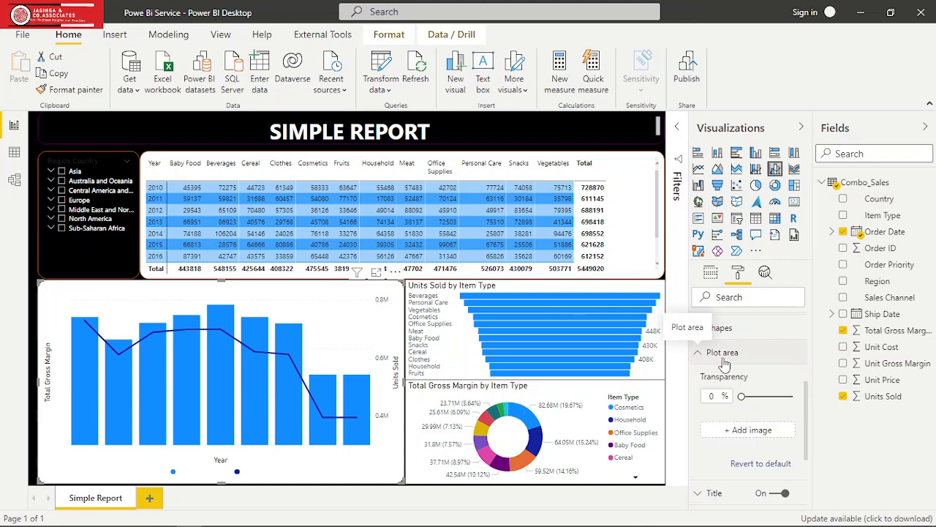
pyautogui.click(699, 354)
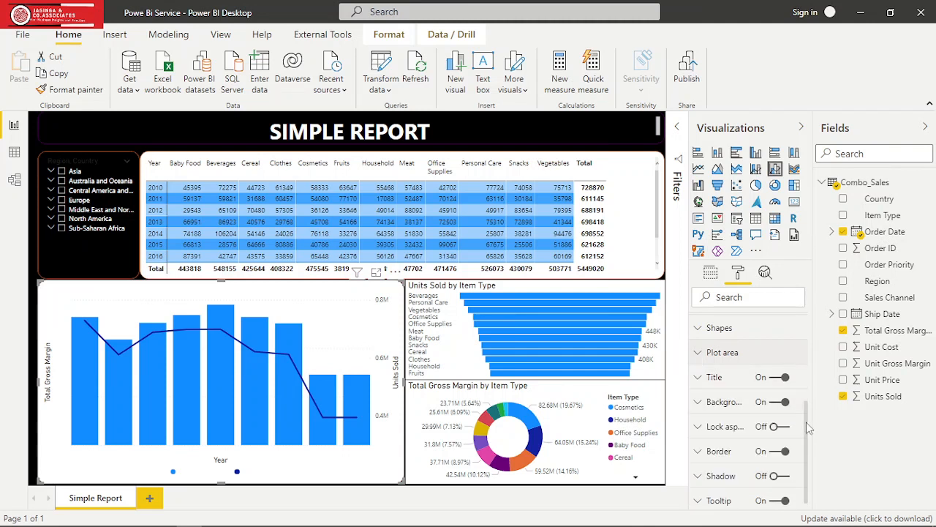
pyautogui.moveTo(807, 423); pyautogui.dragTo(805, 390)
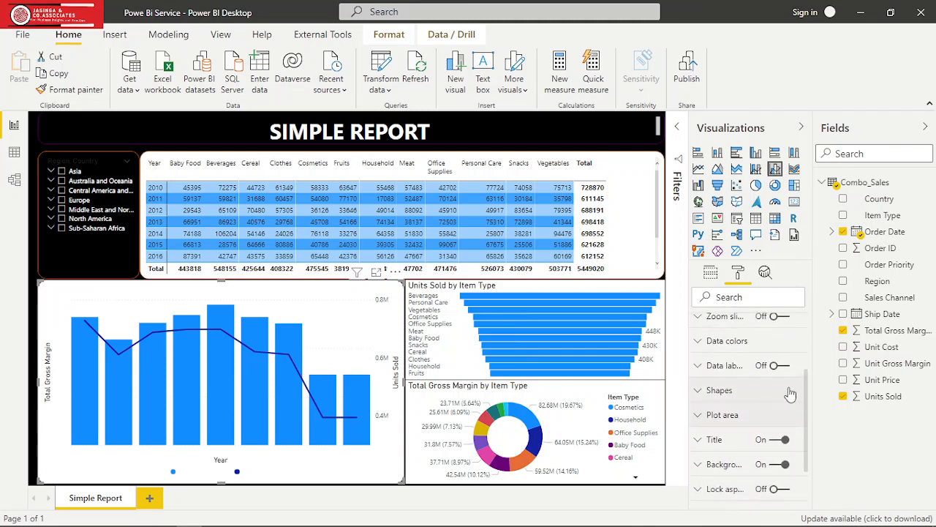
pyautogui.click(782, 368)
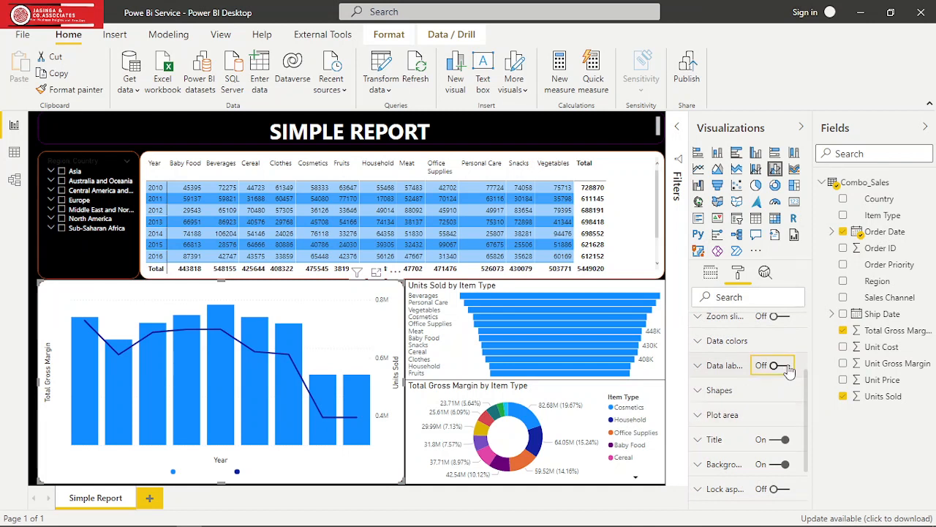
pyautogui.click(701, 367)
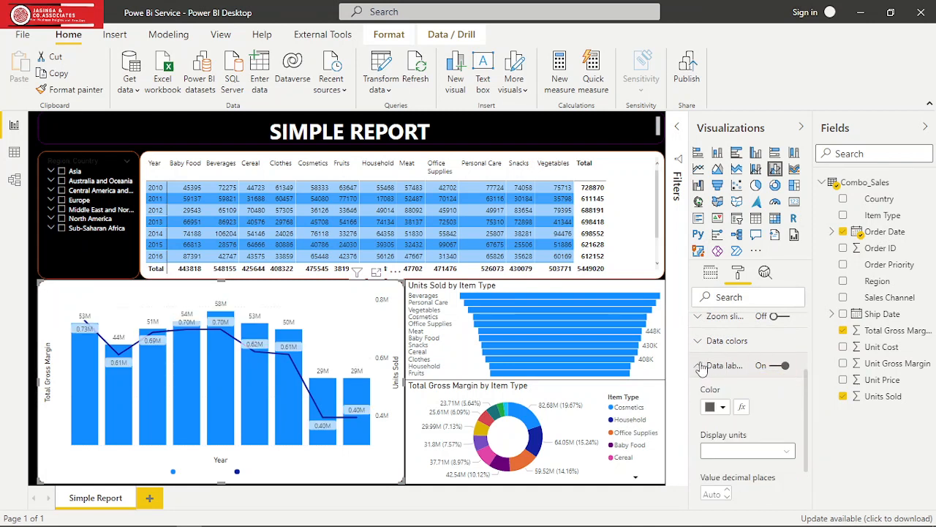
pyautogui.click(724, 409)
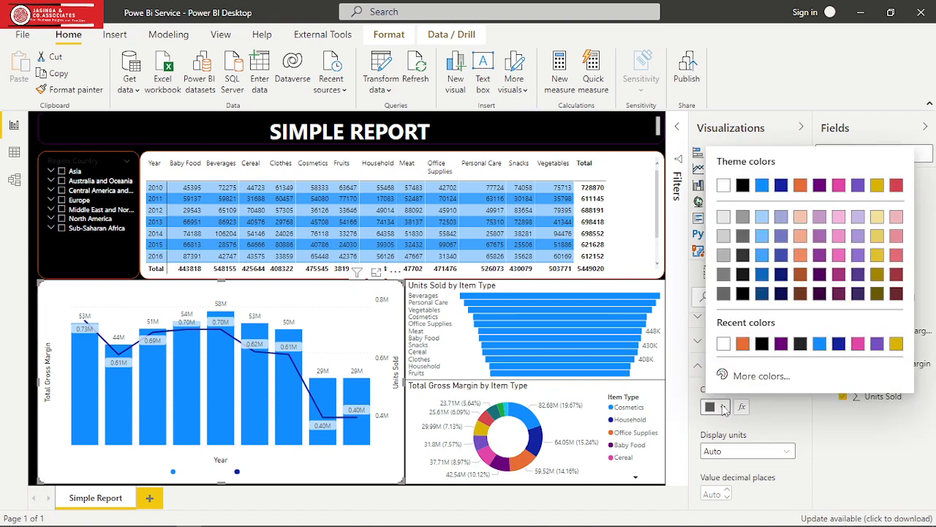
pyautogui.click(724, 345)
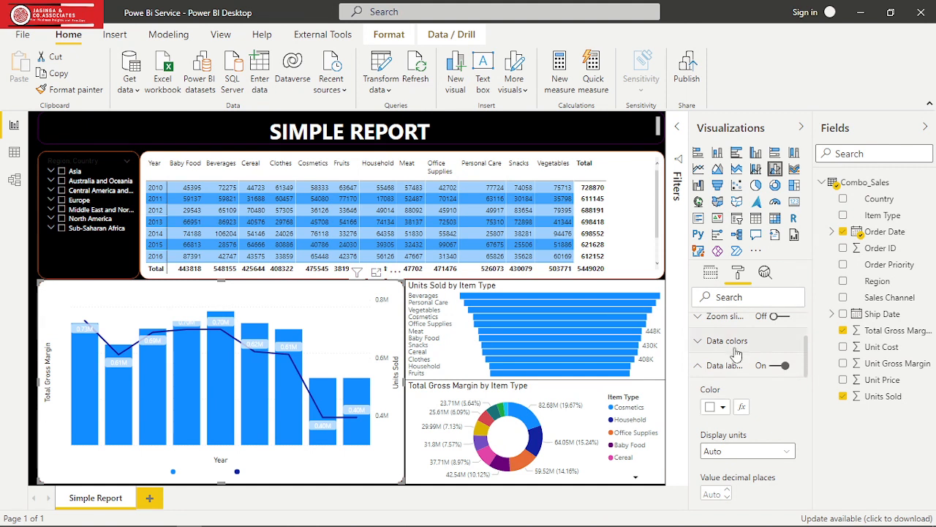
pyautogui.click(698, 368)
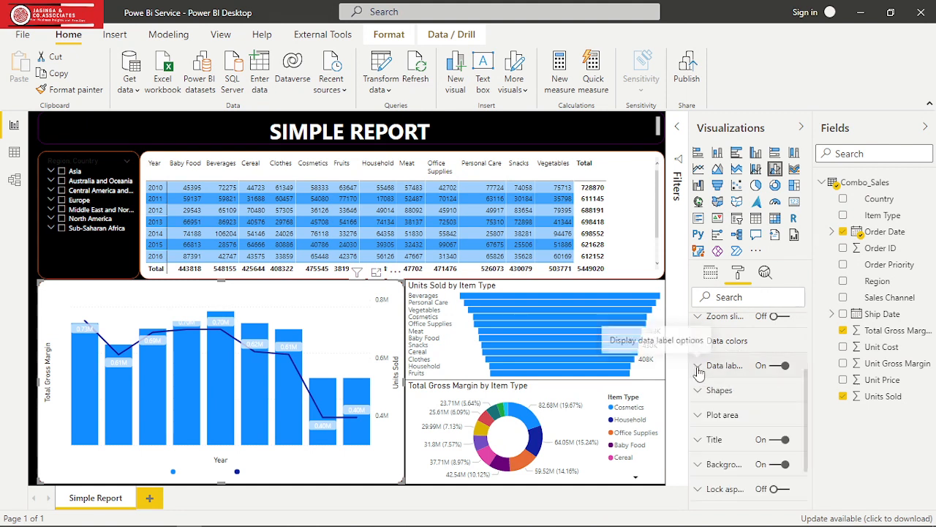
pyautogui.moveTo(807, 389); pyautogui.dragTo(807, 337)
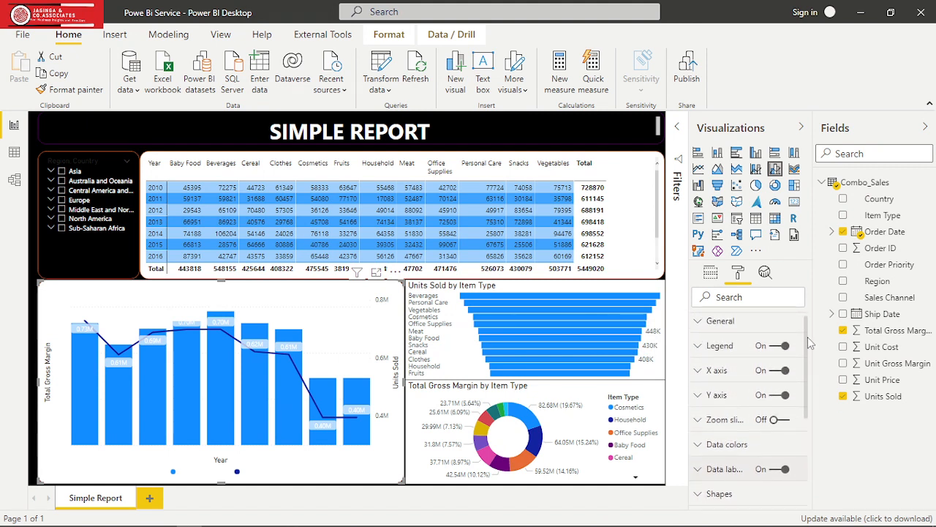
pyautogui.moveTo(807, 337); pyautogui.dragTo(810, 371)
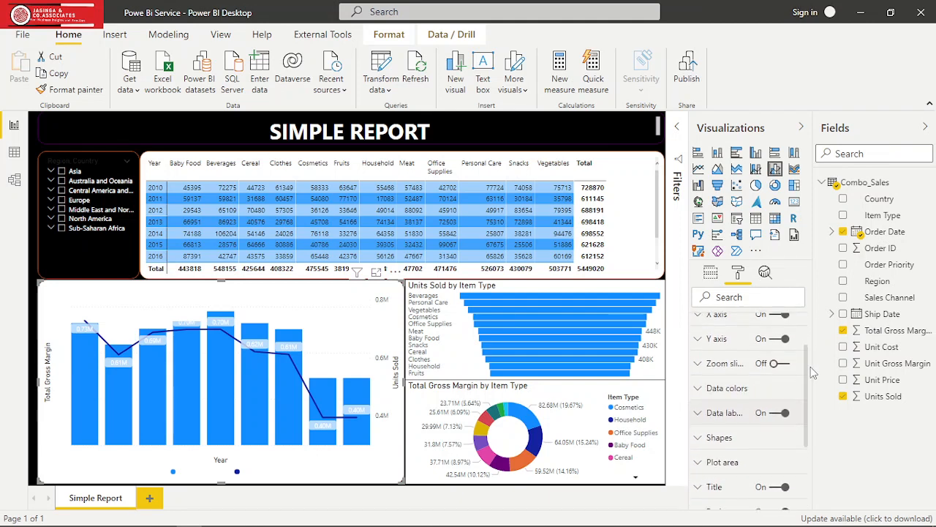
pyautogui.moveTo(810, 366); pyautogui.dragTo(809, 408)
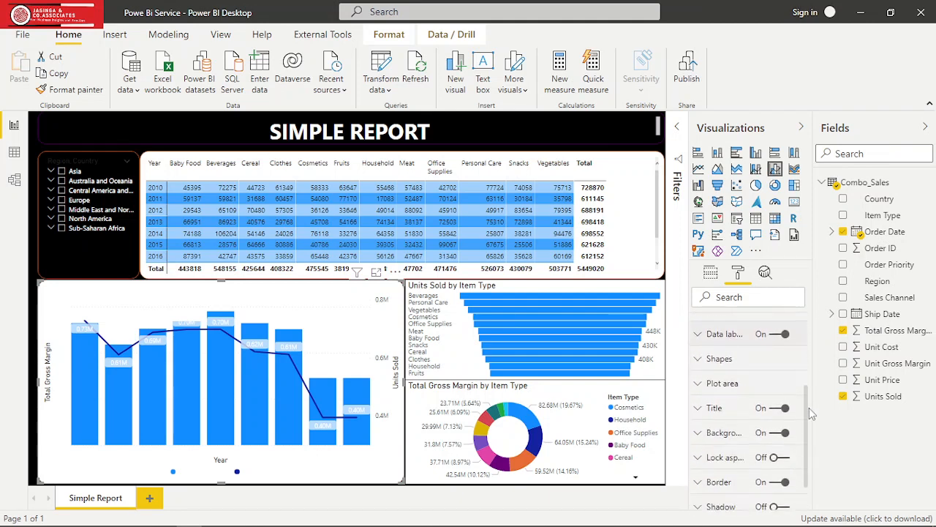
pyautogui.click(698, 383)
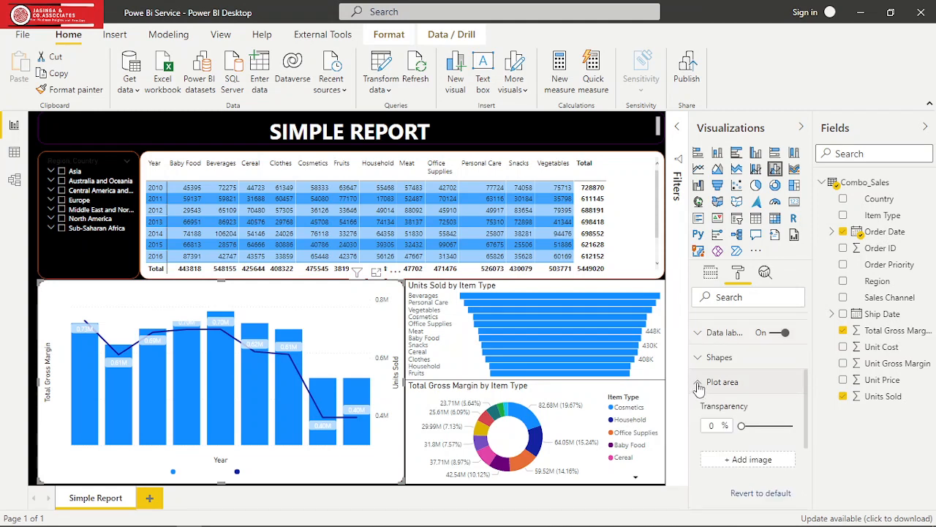
pyautogui.click(698, 386)
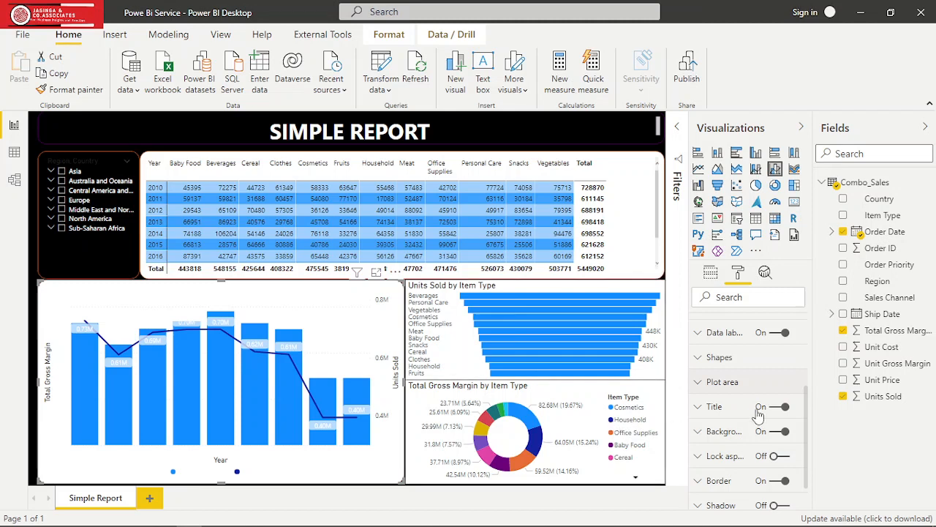
# - Set the background colour of the yearly gross margin and units sold chart to black
pyautogui.moveTo(805, 414); pyautogui.dragTo(806, 443)
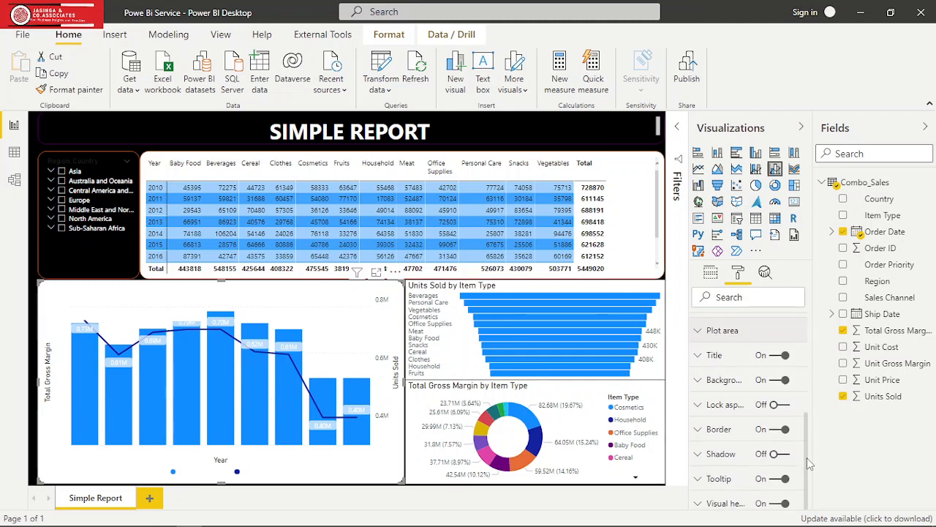
pyautogui.click(700, 381)
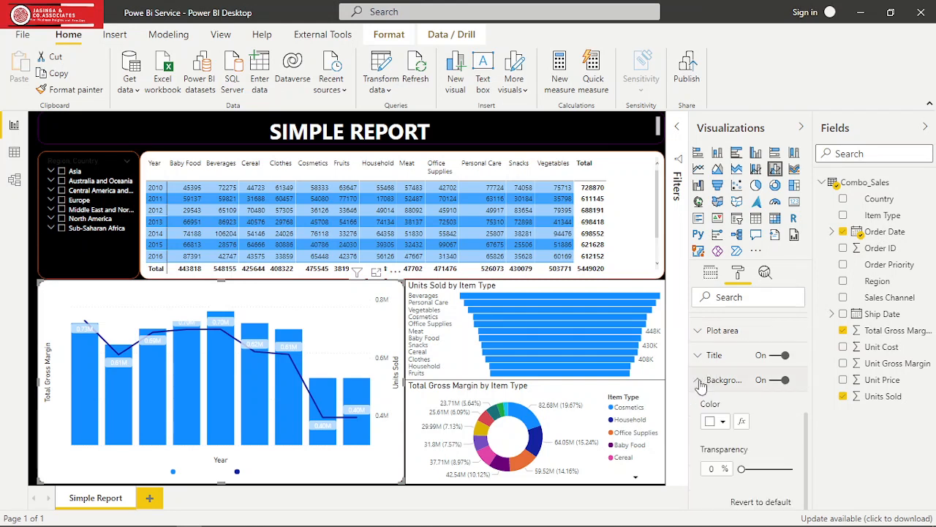
pyautogui.click(722, 422)
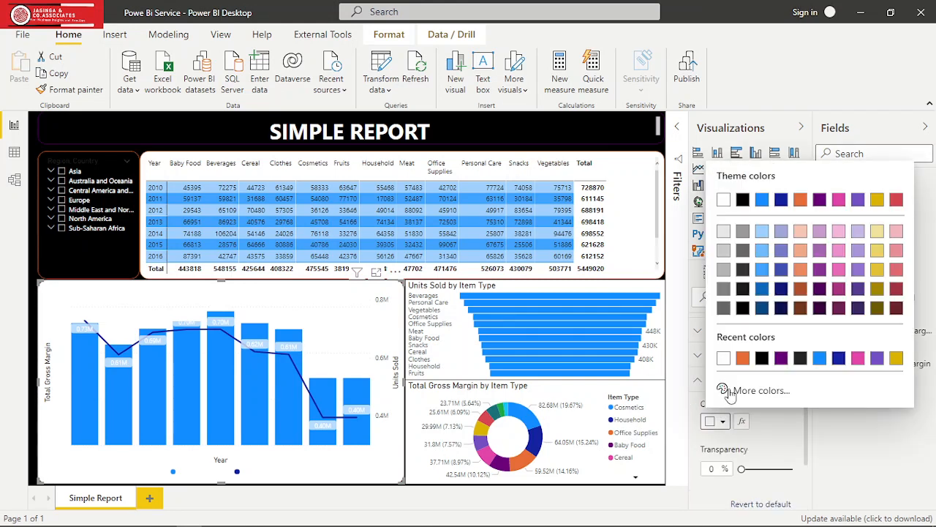
pyautogui.click(760, 358)
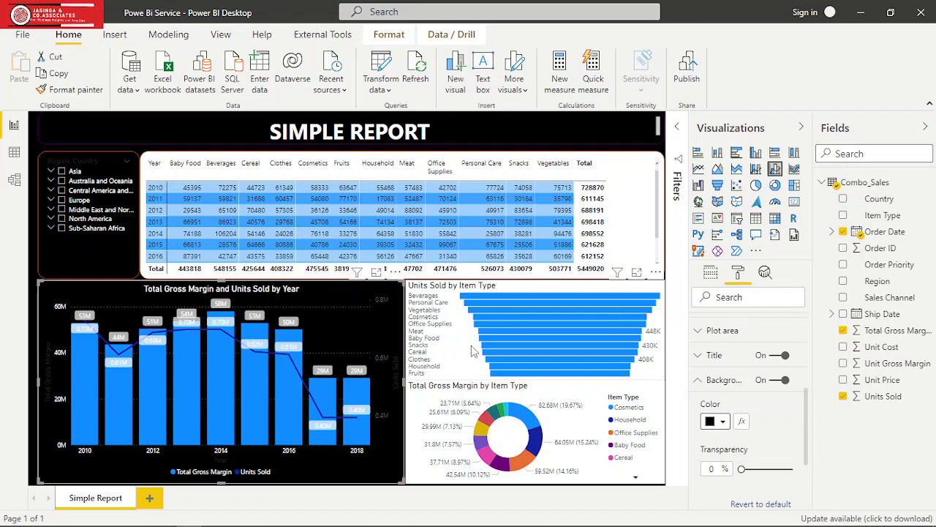
pyautogui.moveTo(855, 306); pyautogui.dragTo(724, 351)
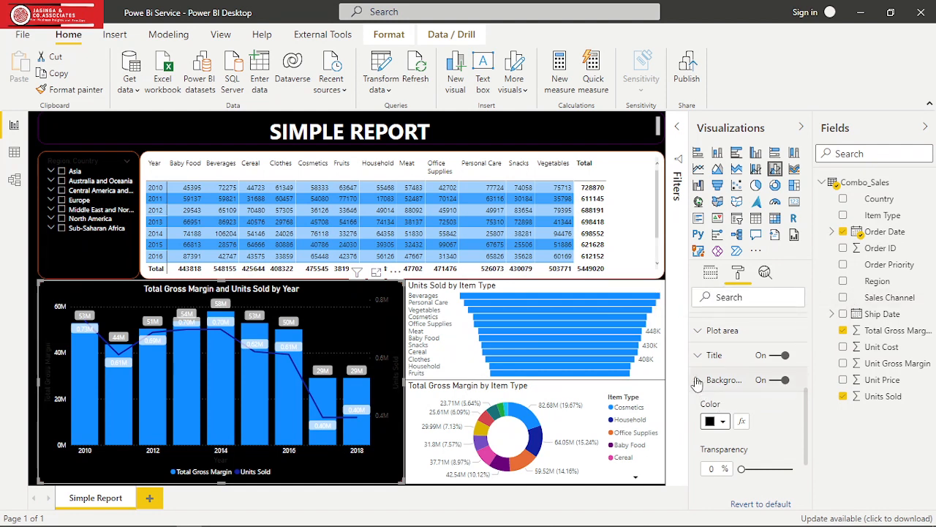
pyautogui.click(698, 382)
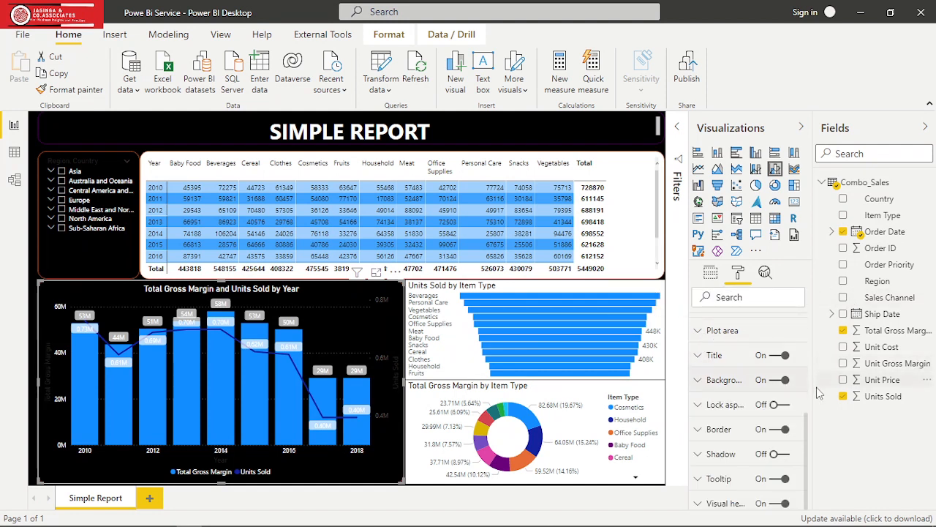
pyautogui.moveTo(806, 440); pyautogui.dragTo(805, 341)
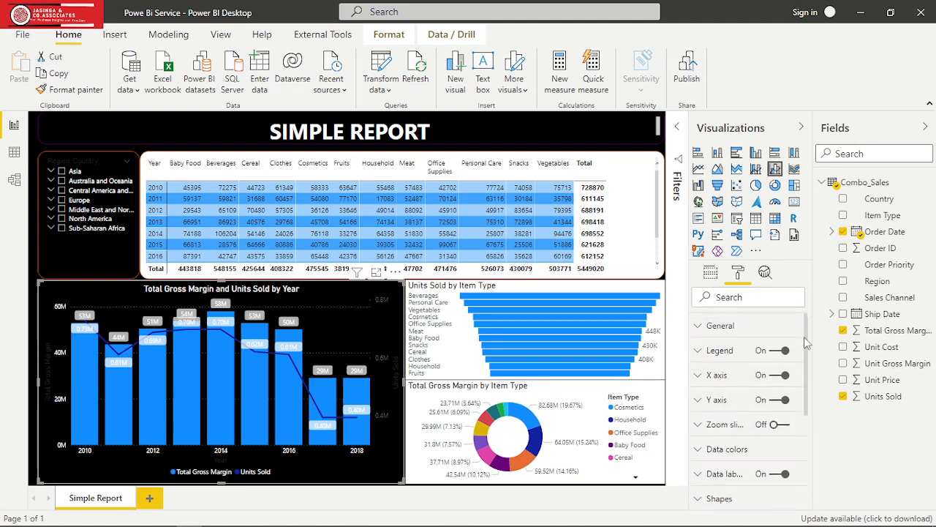
pyautogui.click(700, 353)
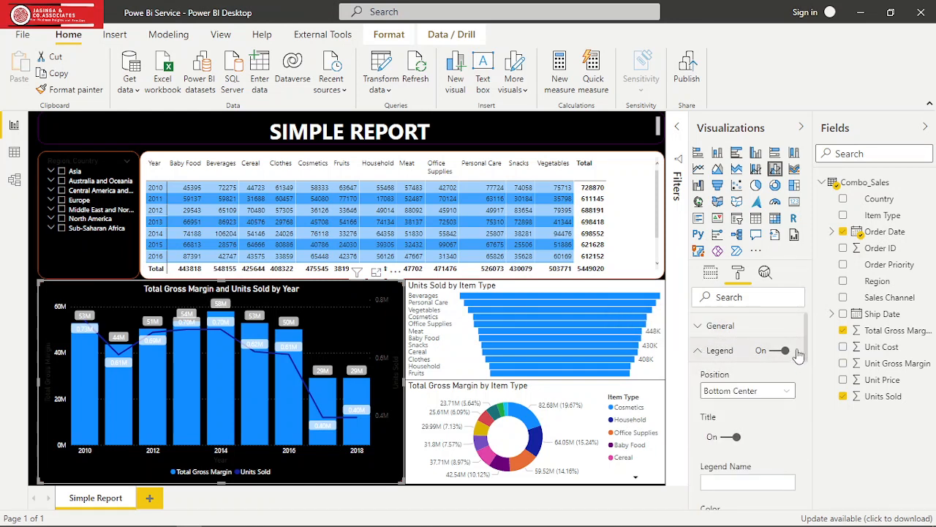
pyautogui.moveTo(804, 351)
pyautogui.mouseDown()
pyautogui.moveTo(810, 427)
pyautogui.moveTo(811, 342)
pyautogui.mouseUp()
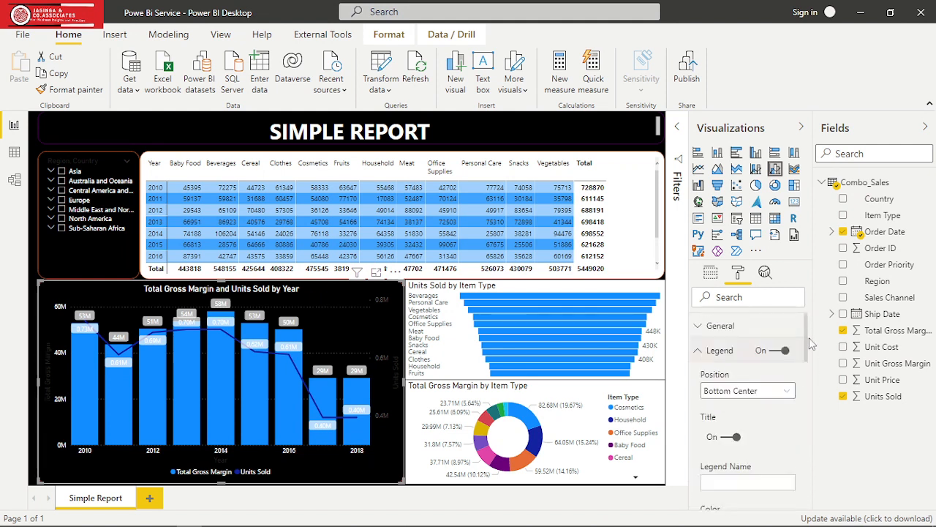
pyautogui.click(702, 351)
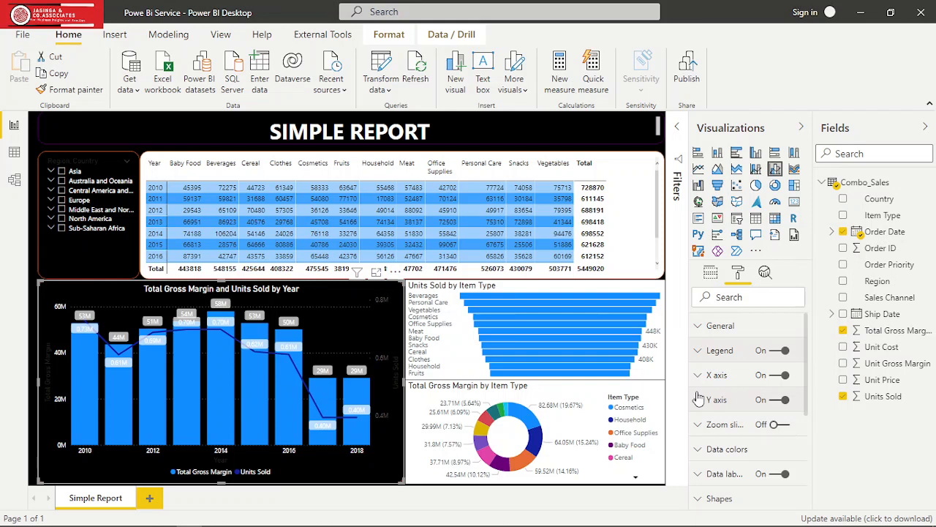
# - Set the data colour of the Units Sold line in the yearly chart to pink
pyautogui.click(698, 453)
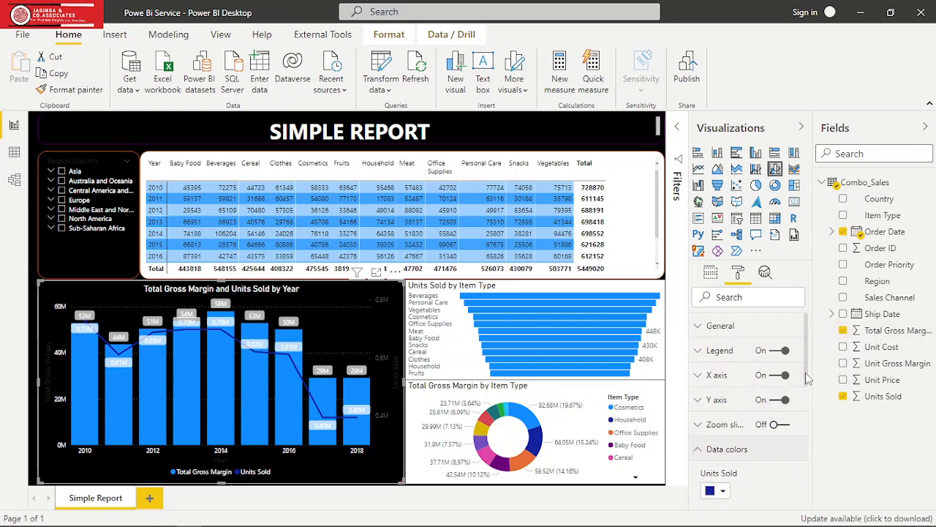
pyautogui.moveTo(805, 372); pyautogui.dragTo(804, 407)
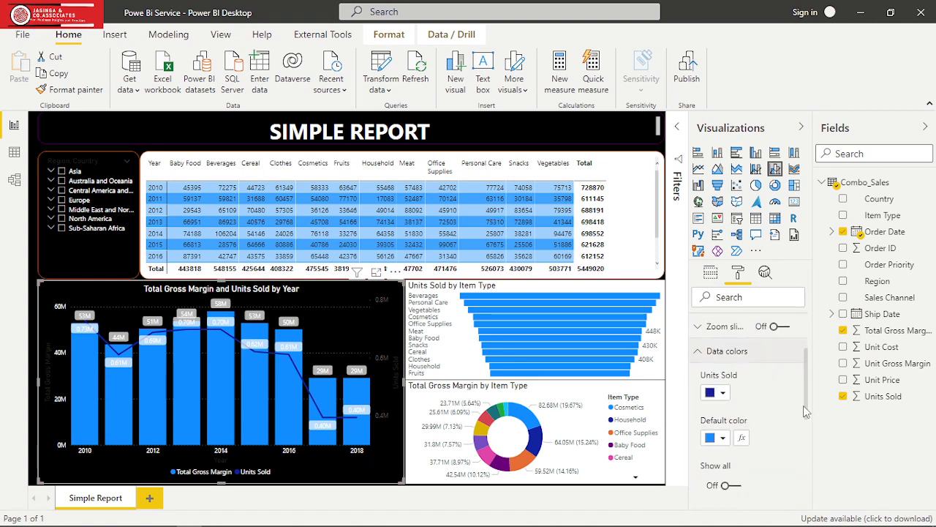
pyautogui.click(721, 396)
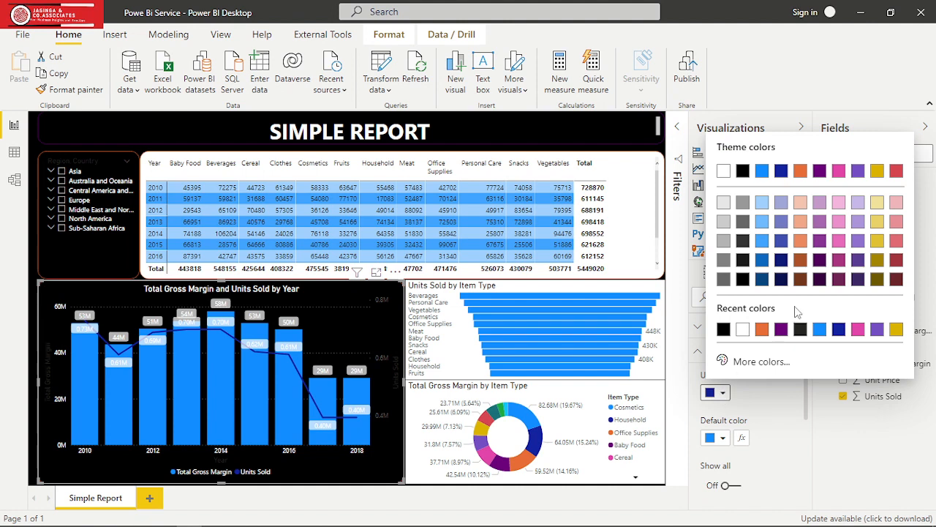
pyautogui.click(819, 259)
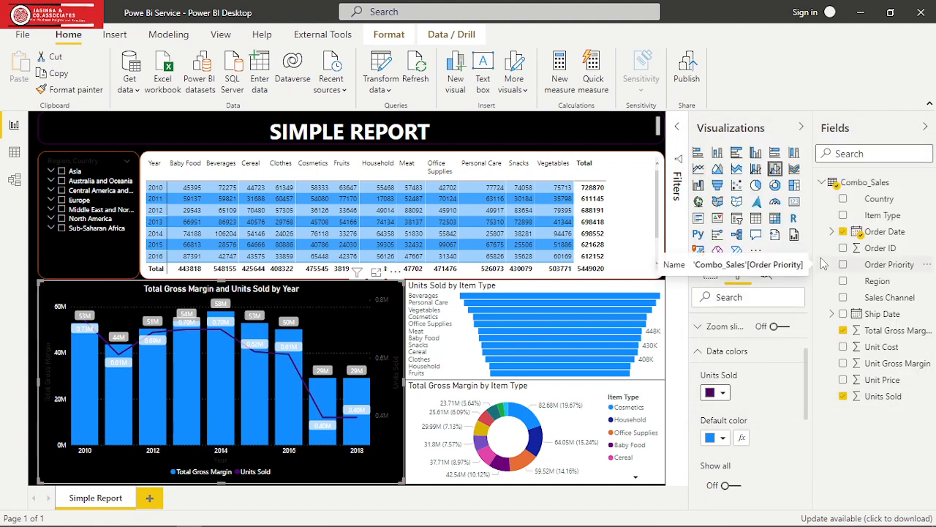
pyautogui.click(724, 393)
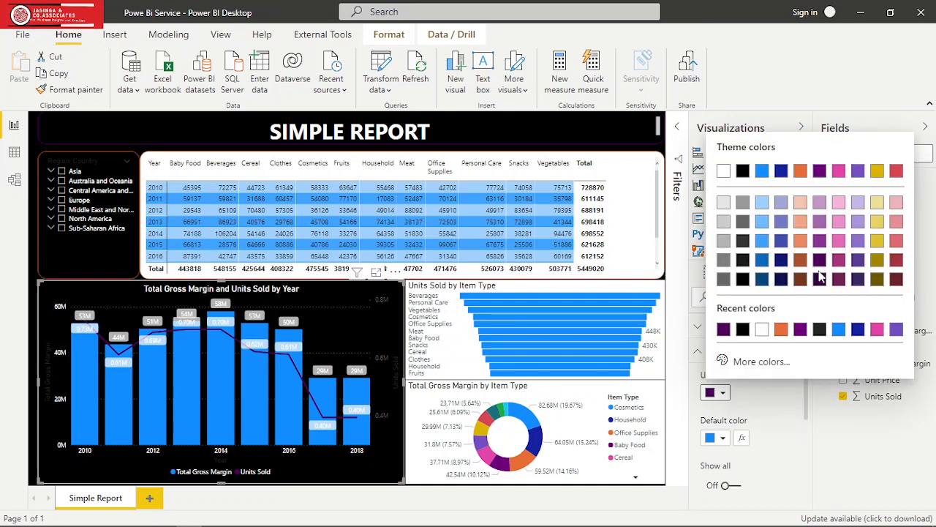
pyautogui.click(877, 331)
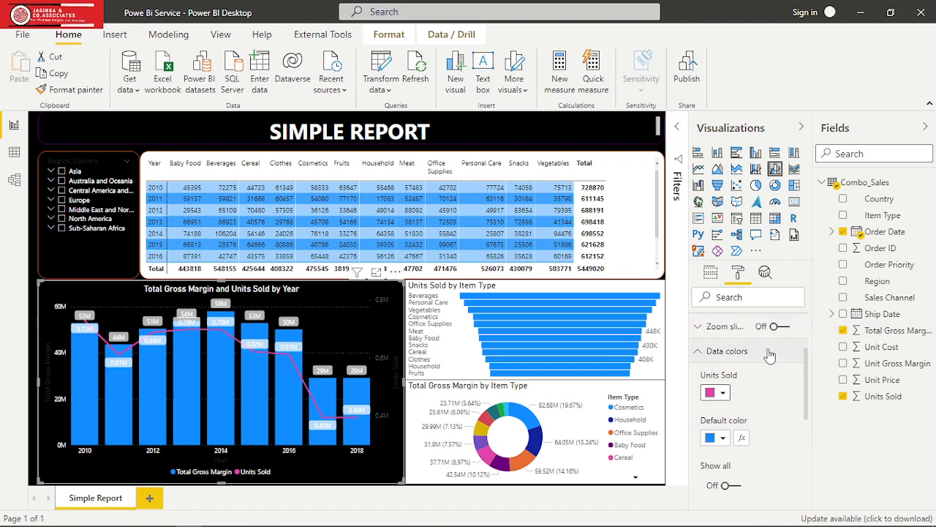
# - Use Format painter to copy the yearly chart's formatting to the item type funnel, and the funnel's formatting to the gross margin donut
pyautogui.click(699, 351)
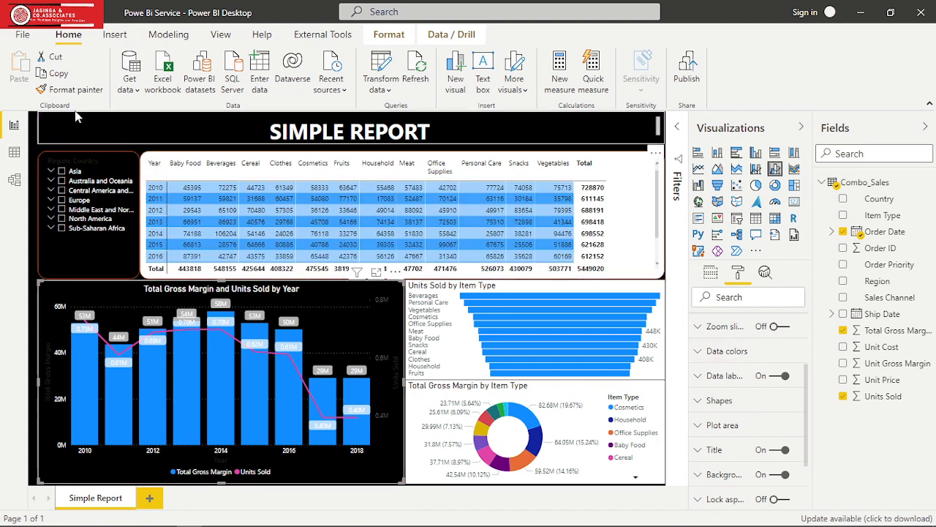
pyautogui.click(86, 90)
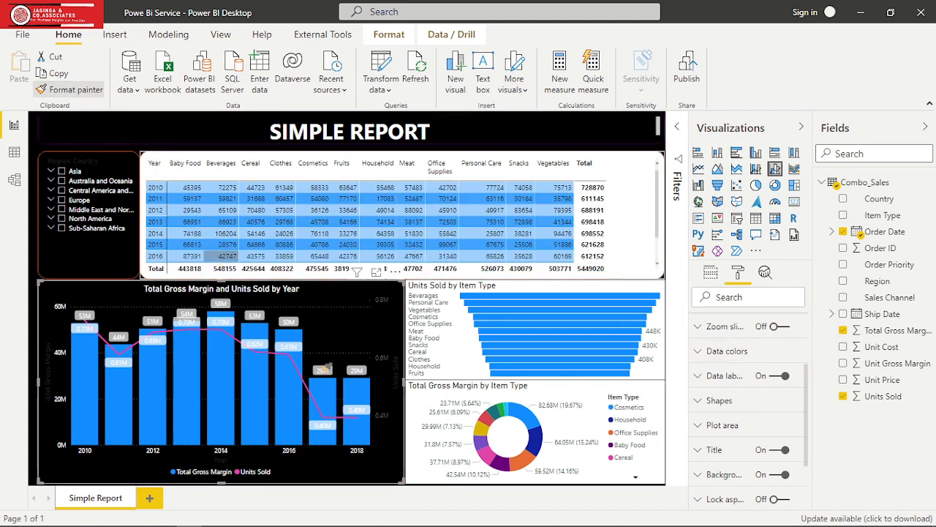
pyautogui.click(655, 357)
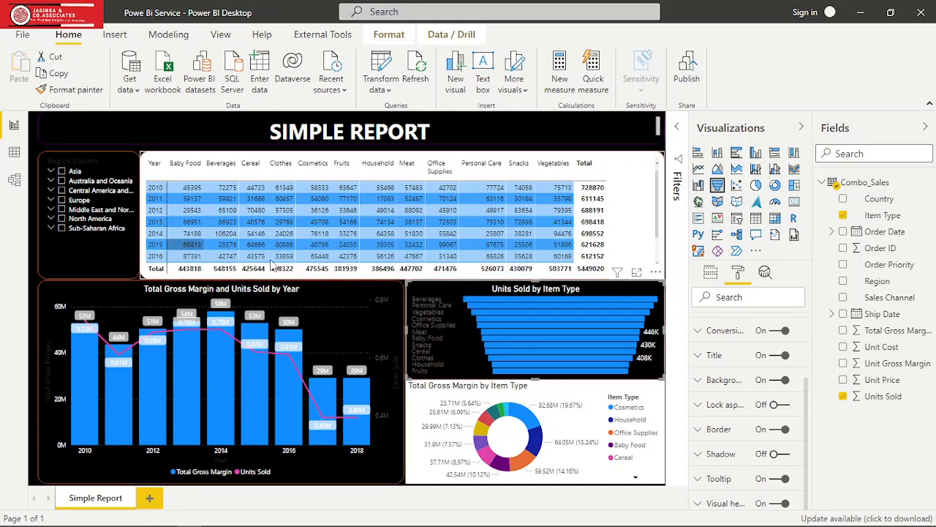
pyautogui.click(86, 90)
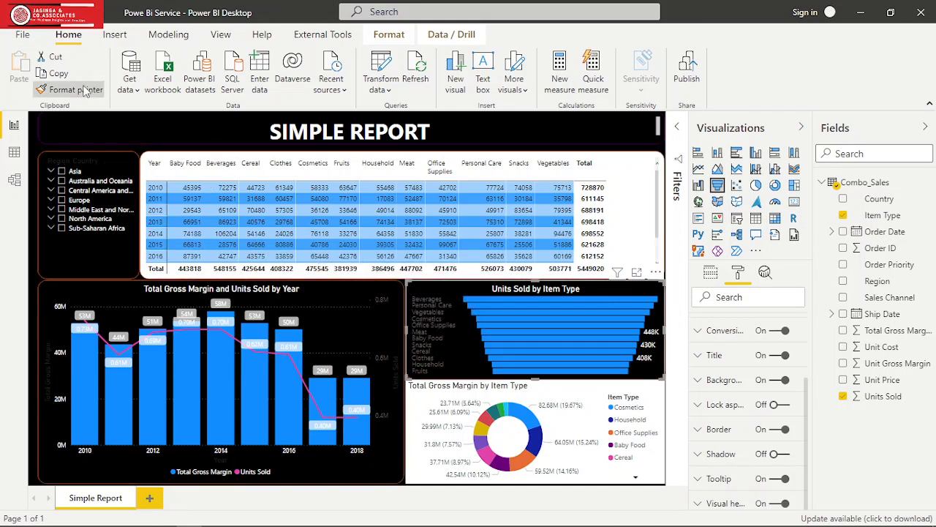
pyautogui.click(651, 466)
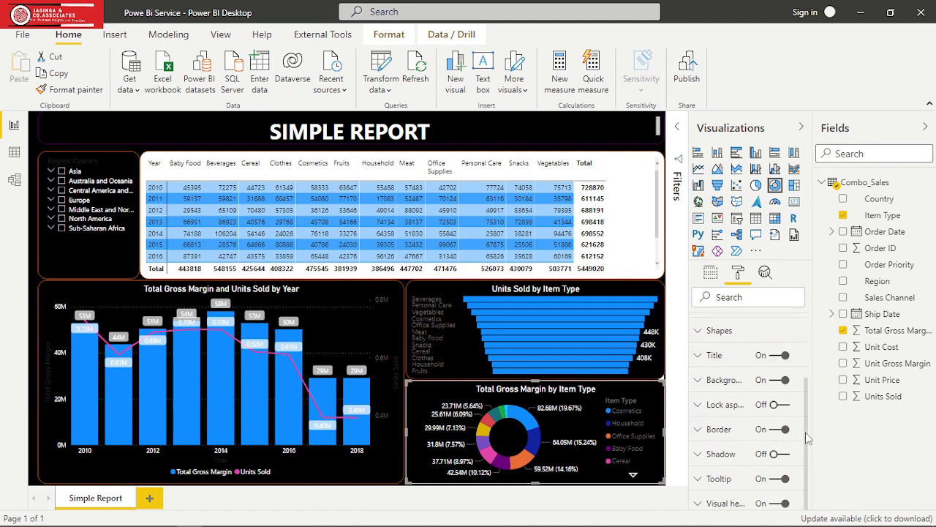
# - Set the legend colour of the Total Gross Margin by Item Type donut chart to white
pyautogui.moveTo(805, 431); pyautogui.dragTo(802, 351)
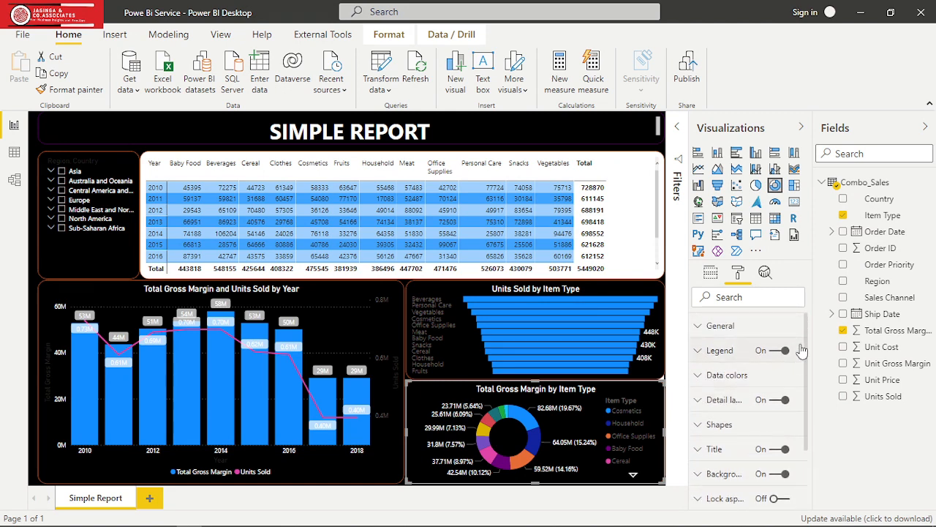
pyautogui.click(695, 401)
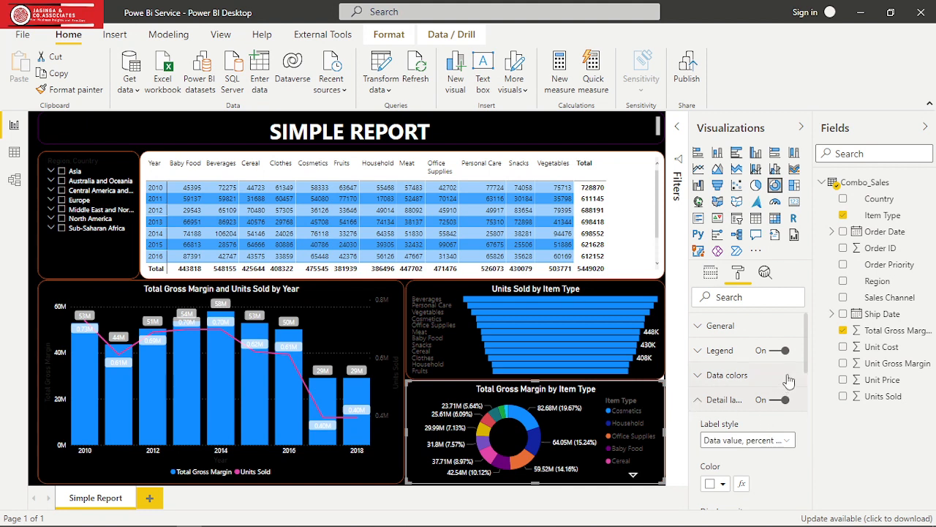
pyautogui.moveTo(807, 354)
pyautogui.mouseDown()
pyautogui.moveTo(811, 391)
pyautogui.moveTo(810, 344)
pyautogui.mouseUp()
pyautogui.click(700, 401)
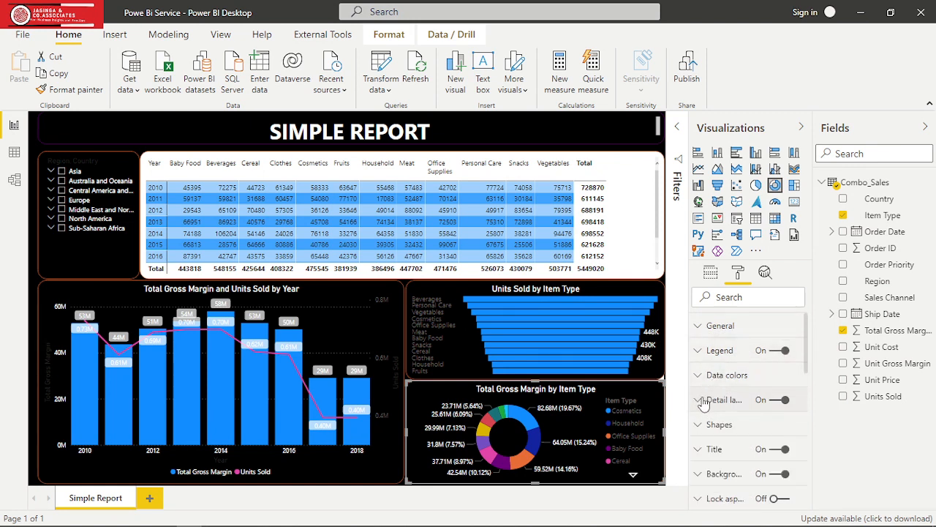
pyautogui.click(697, 351)
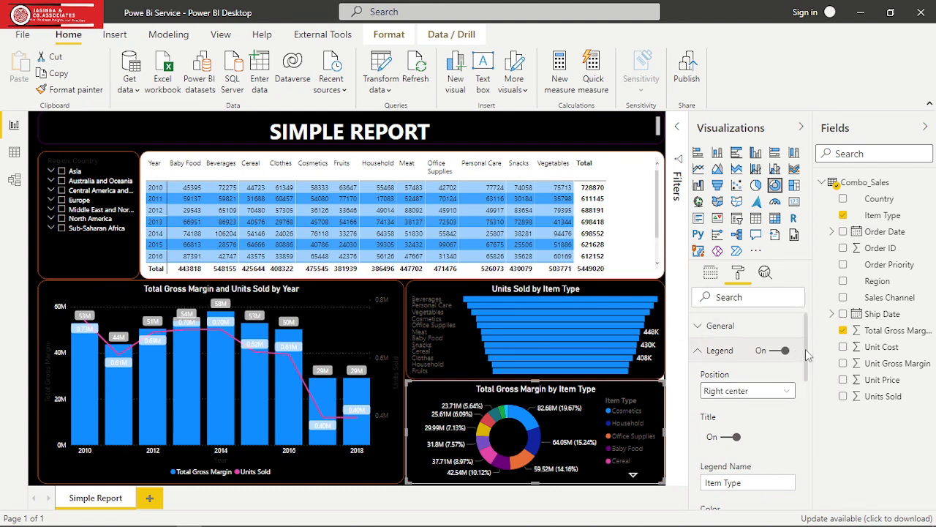
pyautogui.moveTo(808, 355); pyautogui.dragTo(810, 396)
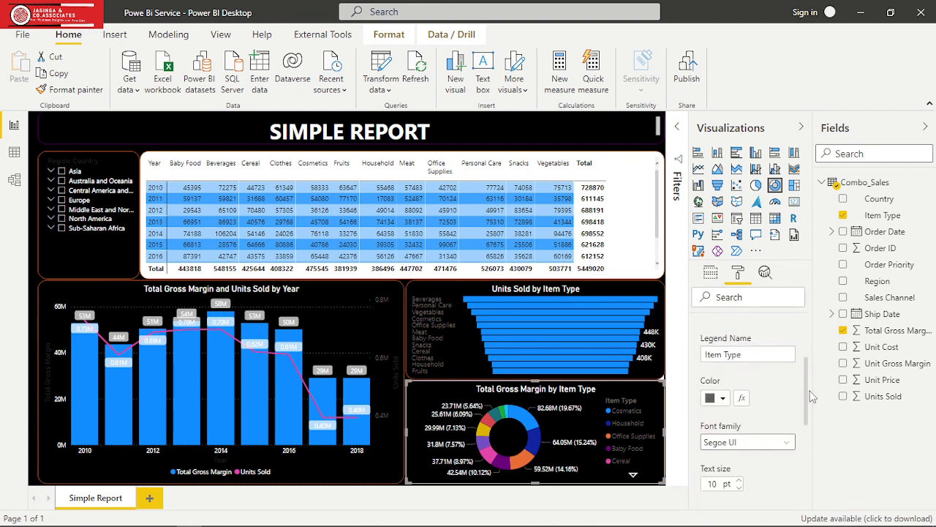
pyautogui.click(722, 398)
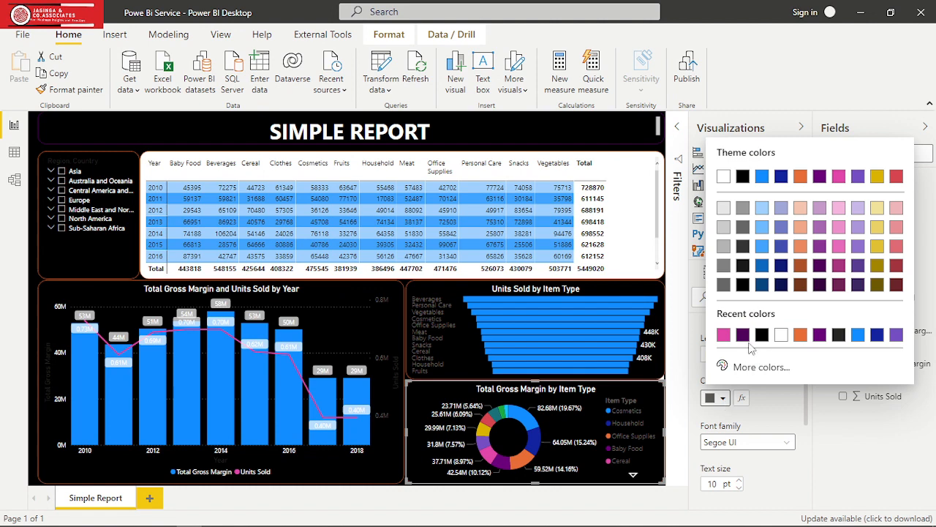
pyautogui.click(780, 335)
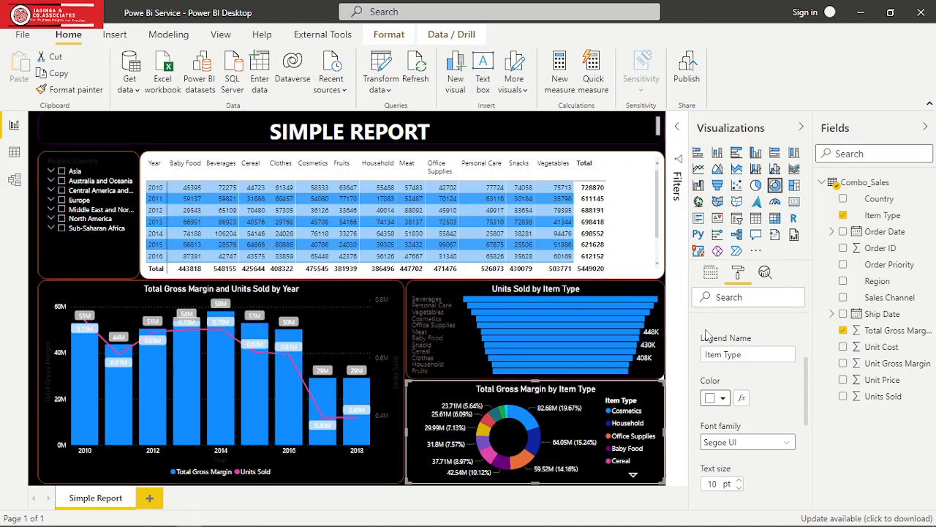
# - Copy the donut chart's formatting to the Units Sold by Item Type funnel and set the funnel's category label colour to white
pyautogui.click(68, 90)
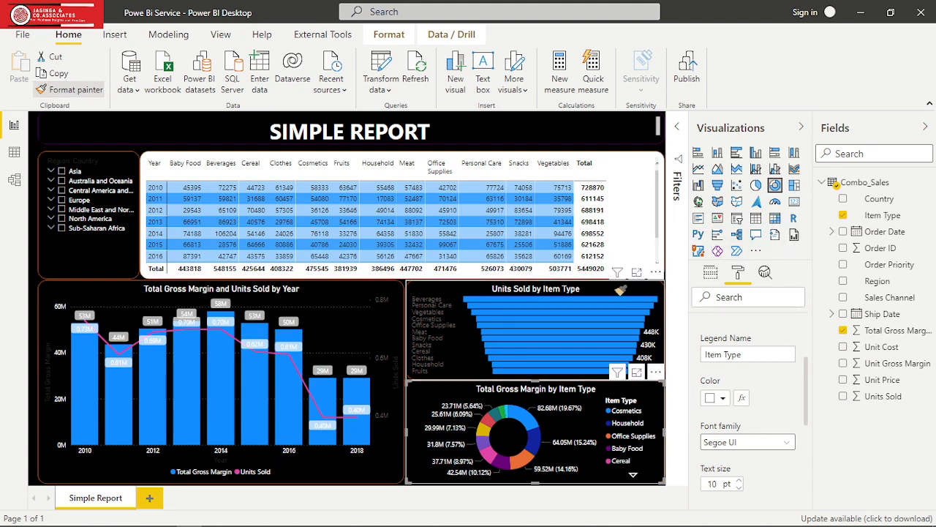
pyautogui.click(618, 290)
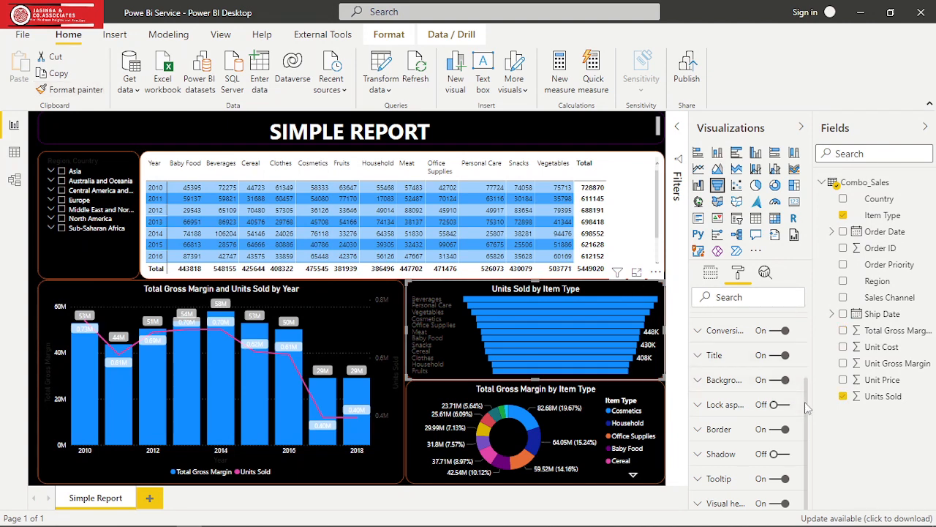
pyautogui.scroll(3, 805, 402)
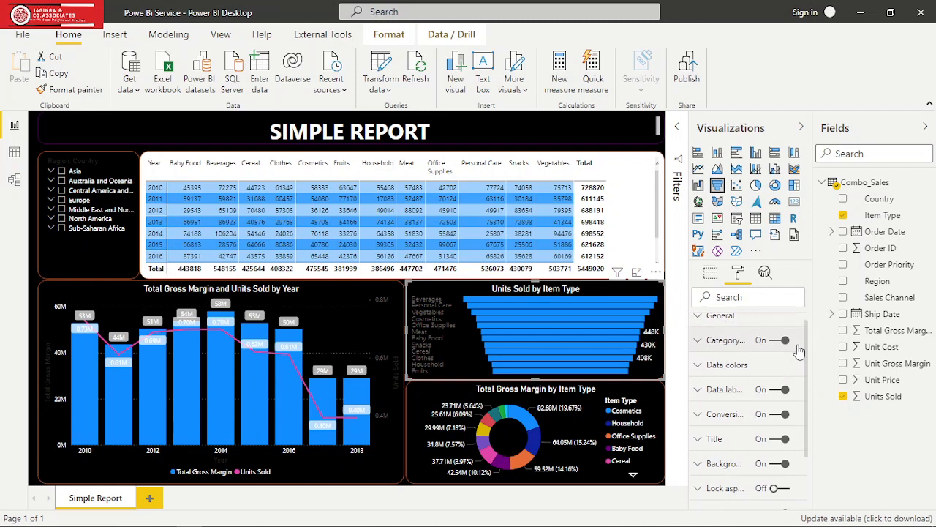
pyautogui.scroll(1, 800, 348)
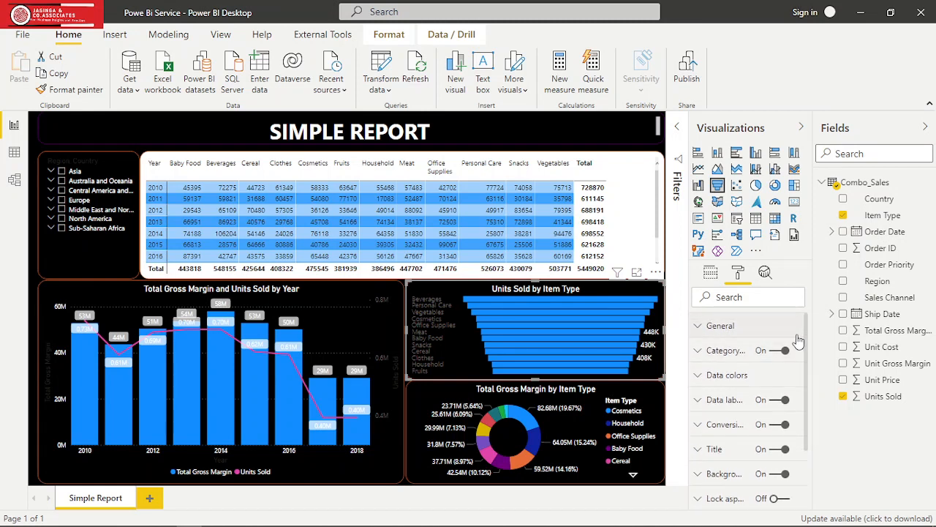
pyautogui.click(699, 353)
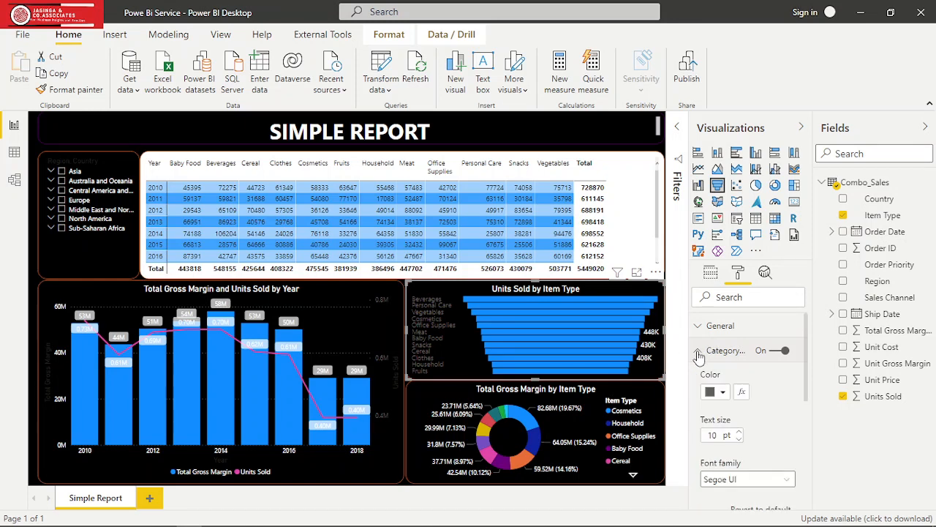
pyautogui.click(723, 392)
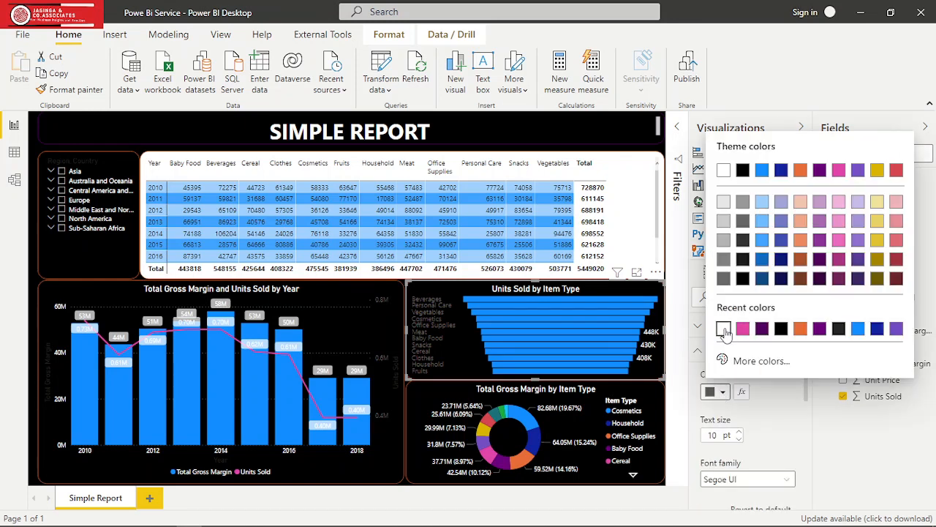
pyautogui.click(724, 329)
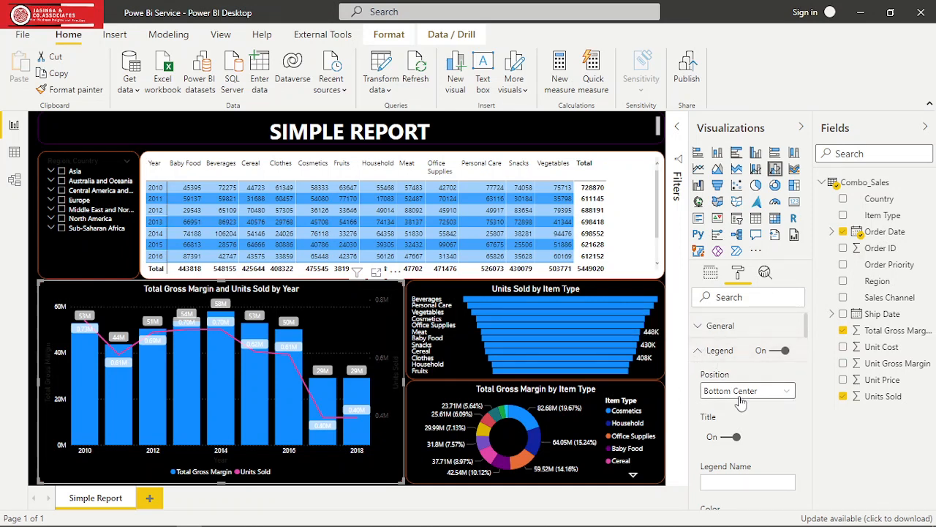
# - Set the data label colour of the yearly gross margin and units sold chart to black
pyautogui.click(700, 352)
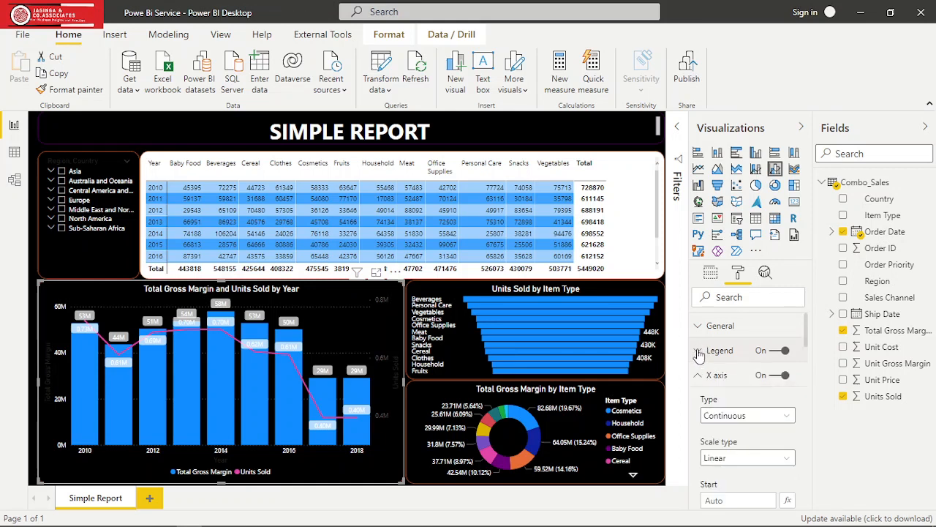
pyautogui.click(698, 376)
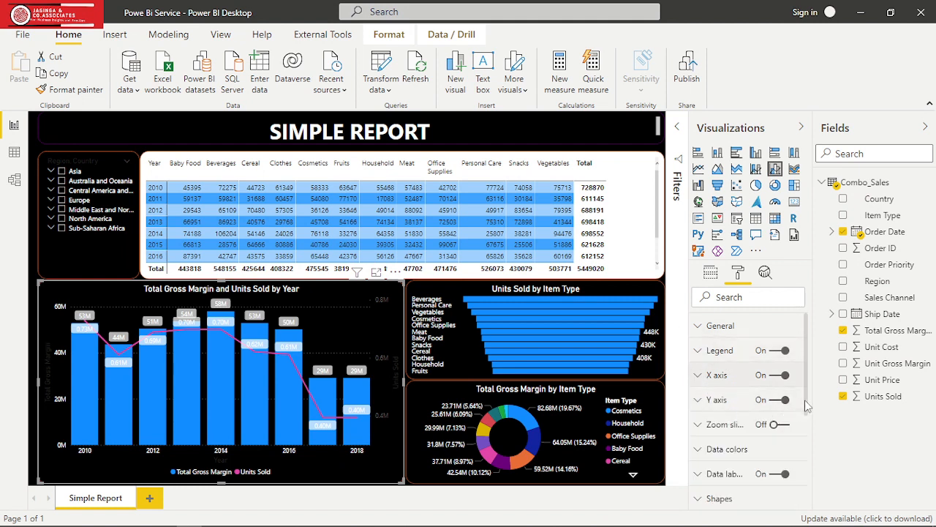
pyautogui.scroll(-2, 804, 408)
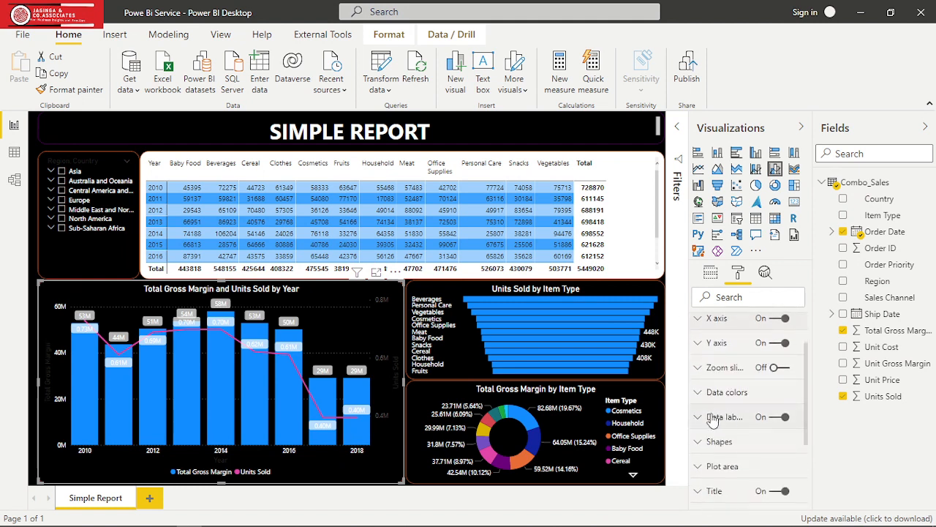
pyautogui.click(697, 421)
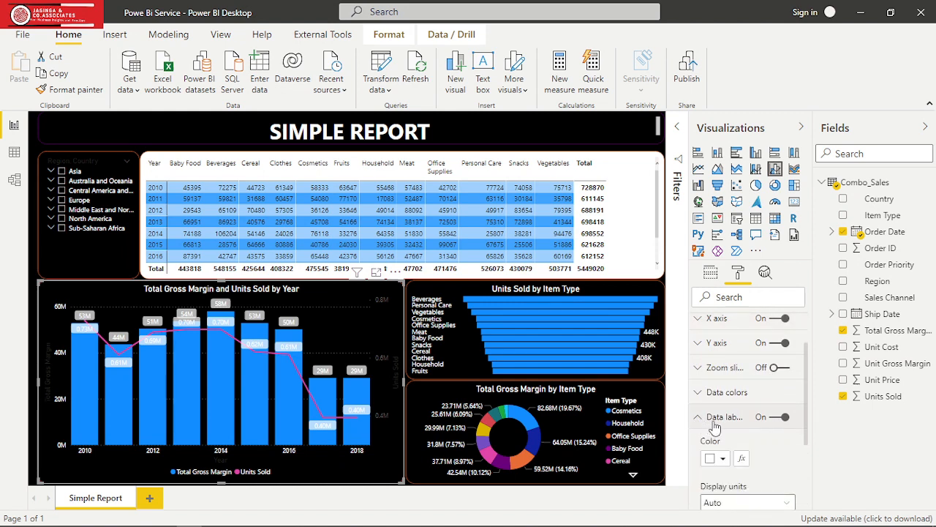
pyautogui.click(722, 459)
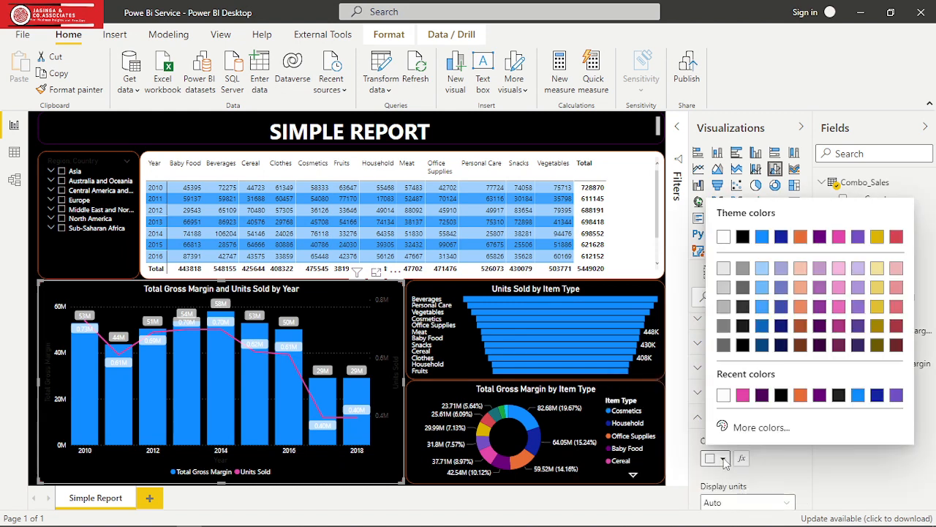
pyautogui.click(781, 395)
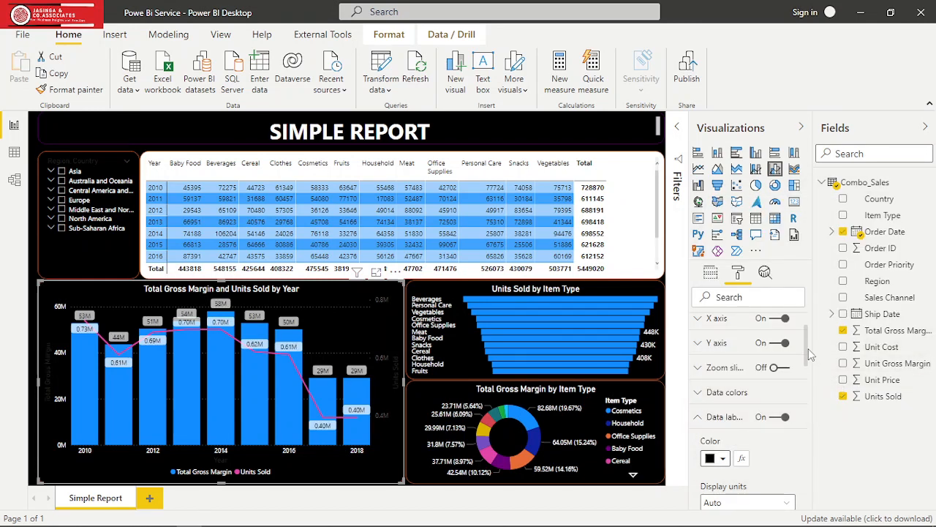
pyautogui.moveTo(808, 348)
pyautogui.mouseDown()
pyautogui.moveTo(812, 379)
pyautogui.moveTo(808, 362)
pyautogui.mouseUp()
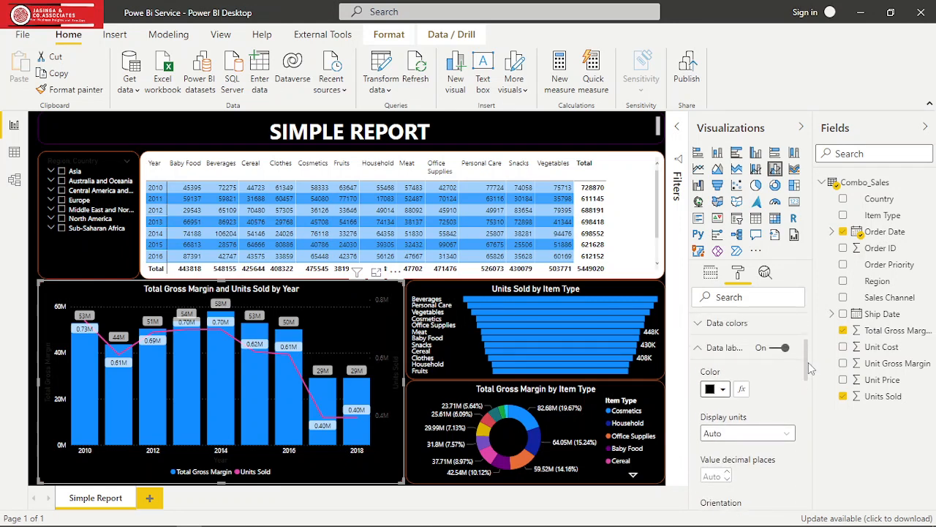
pyautogui.click(724, 393)
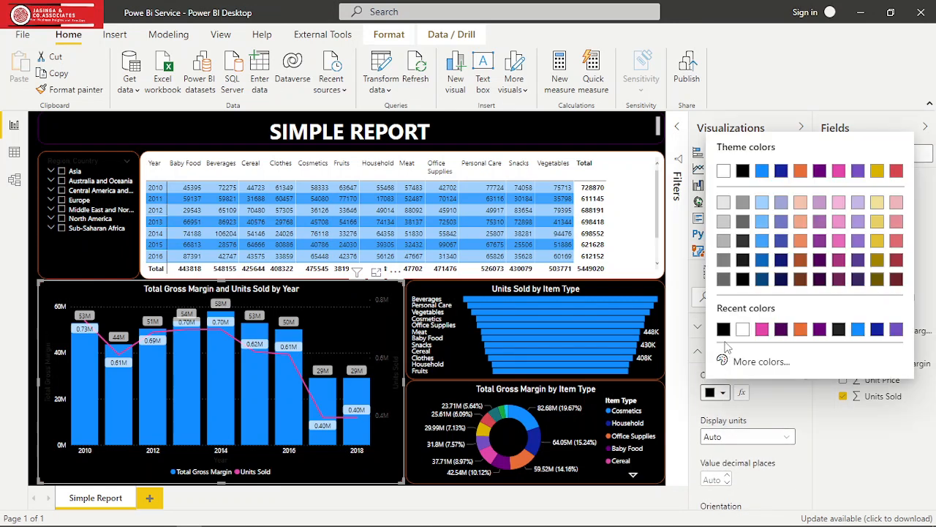
pyautogui.click(744, 281)
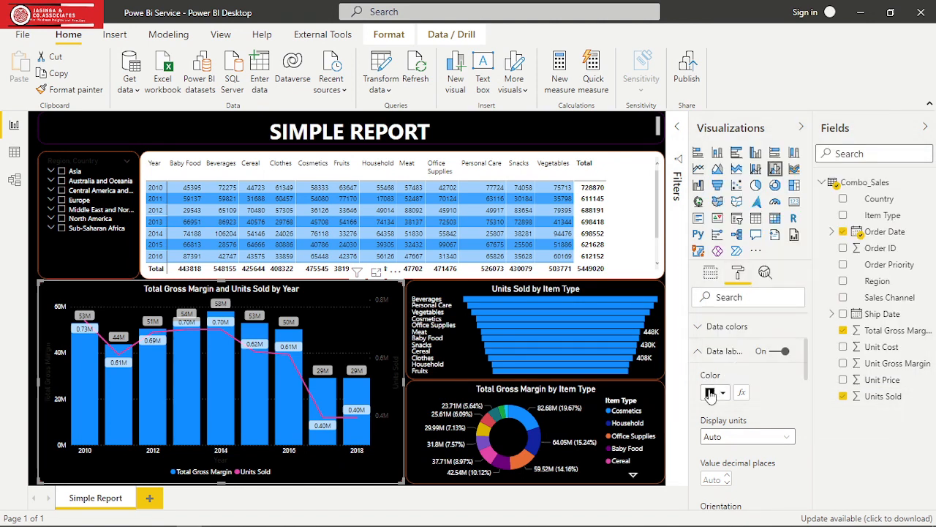
pyautogui.click(698, 353)
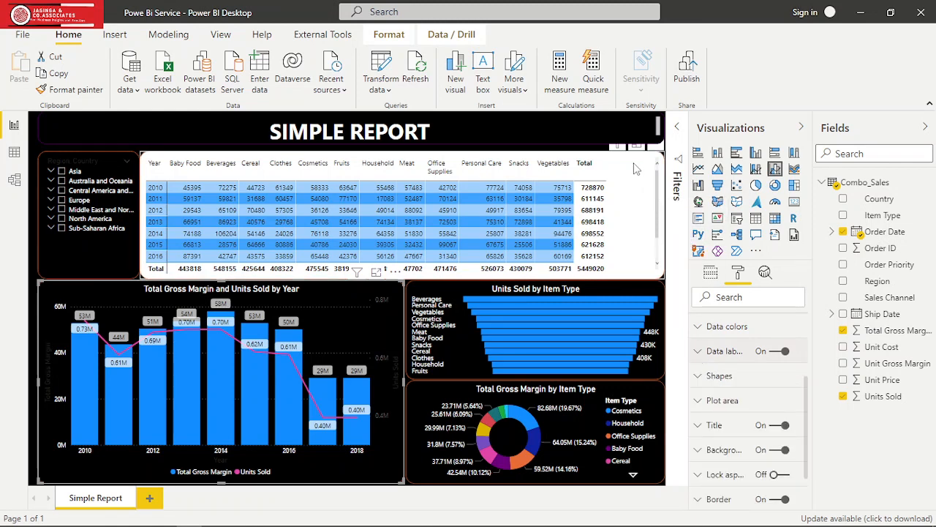
# - Try the Minimal, Bold header, Alternating rows and Contrast alternating rows styles on the yearly item type matrix
pyautogui.click(654, 210)
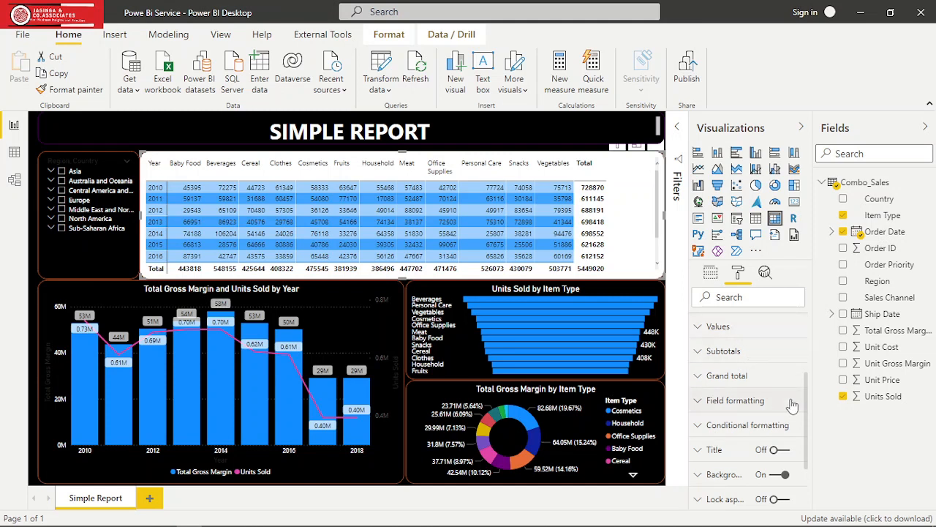
pyautogui.moveTo(805, 399); pyautogui.dragTo(804, 327)
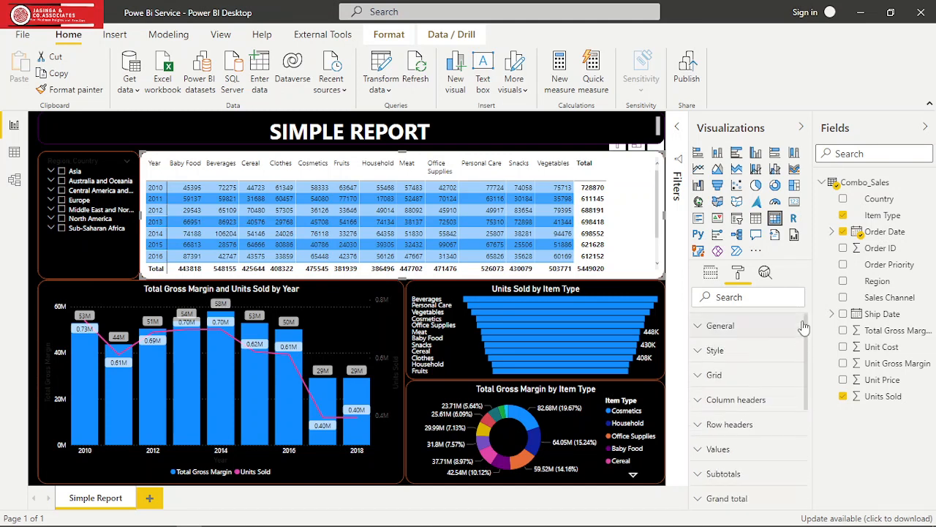
pyautogui.click(695, 354)
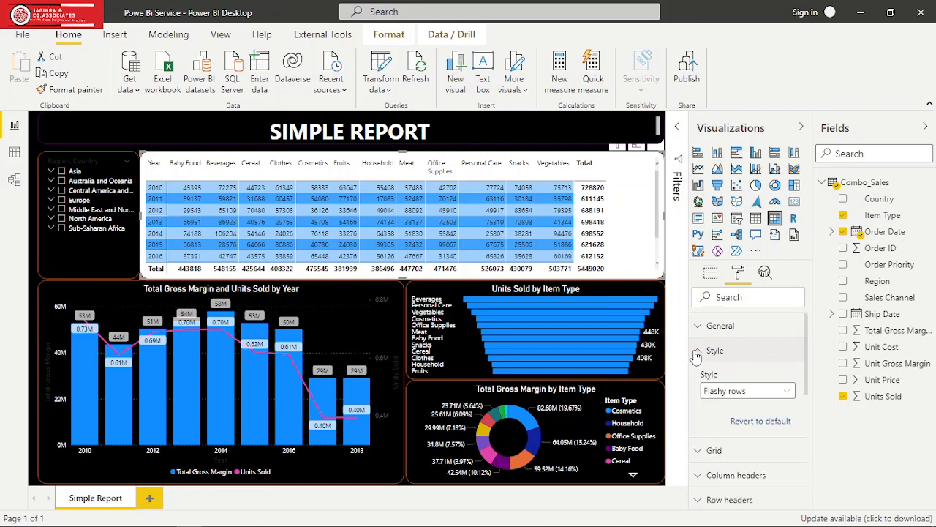
pyautogui.click(785, 394)
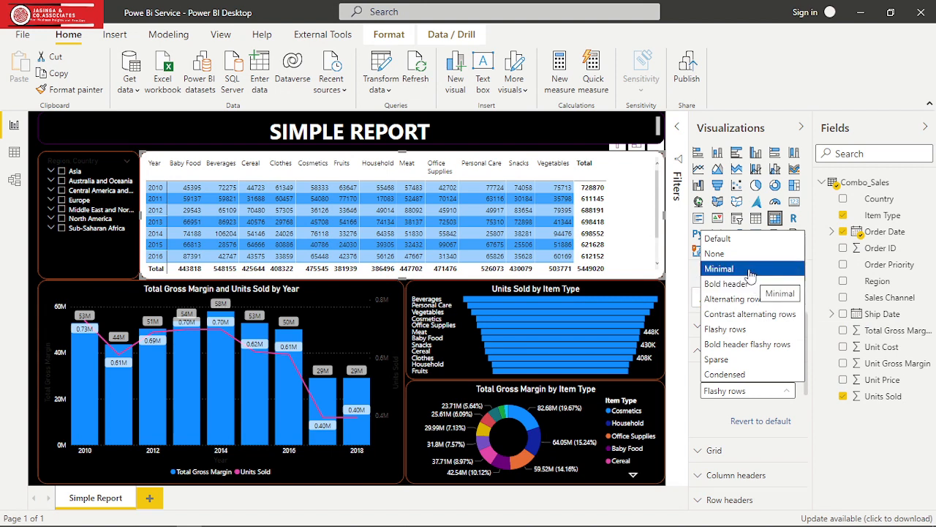
pyautogui.click(750, 270)
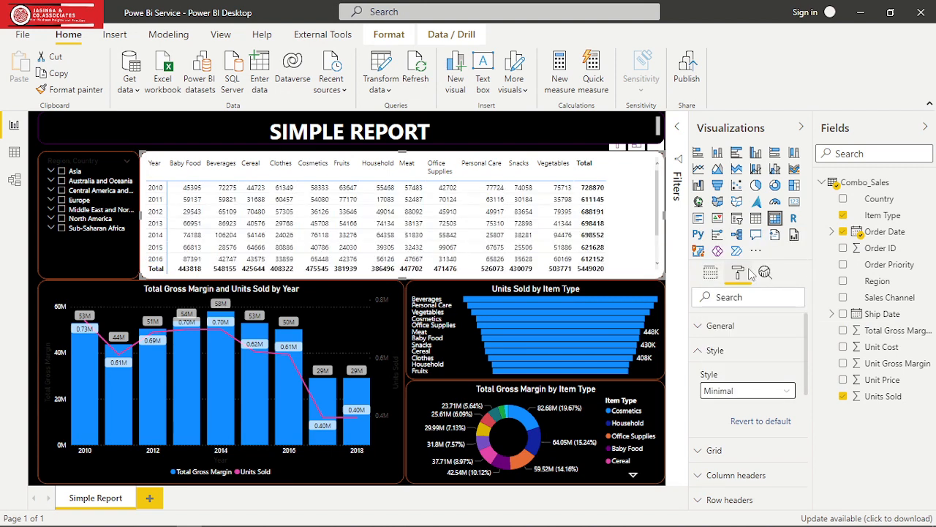
pyautogui.click(774, 398)
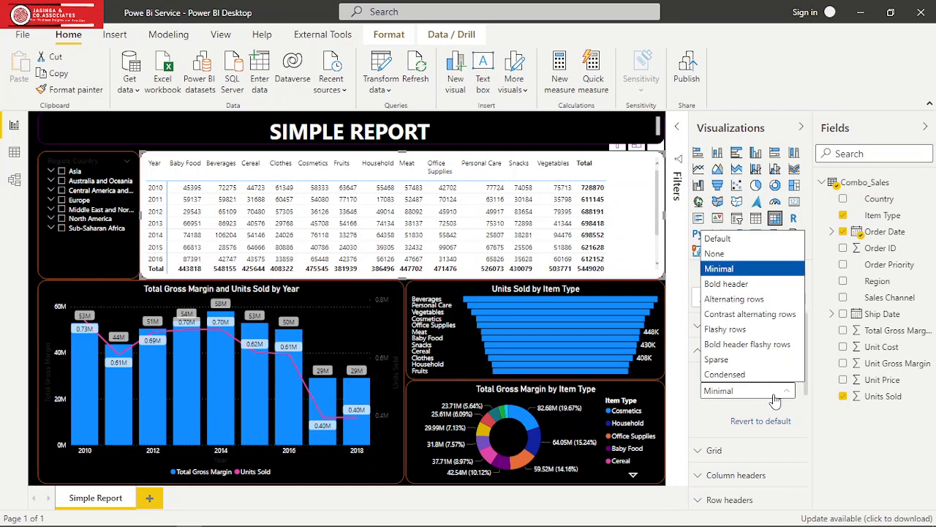
pyautogui.click(738, 286)
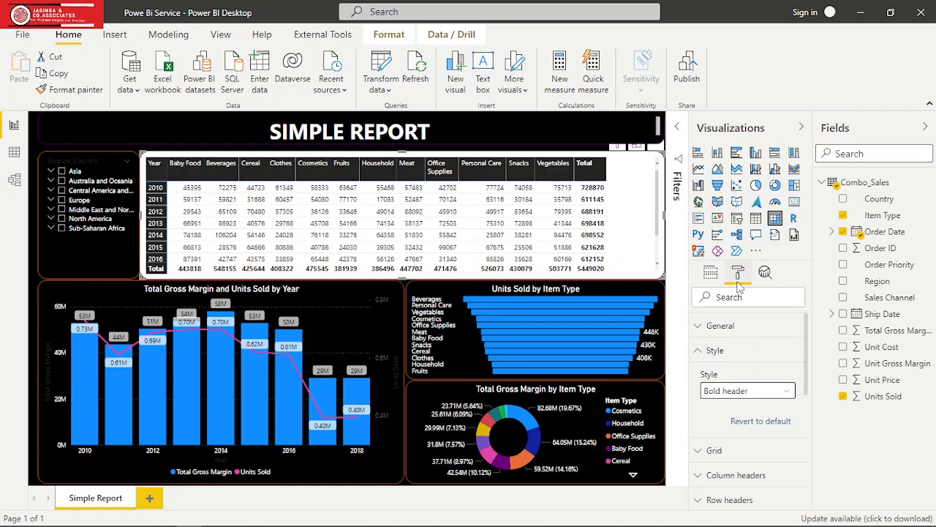
pyautogui.click(773, 396)
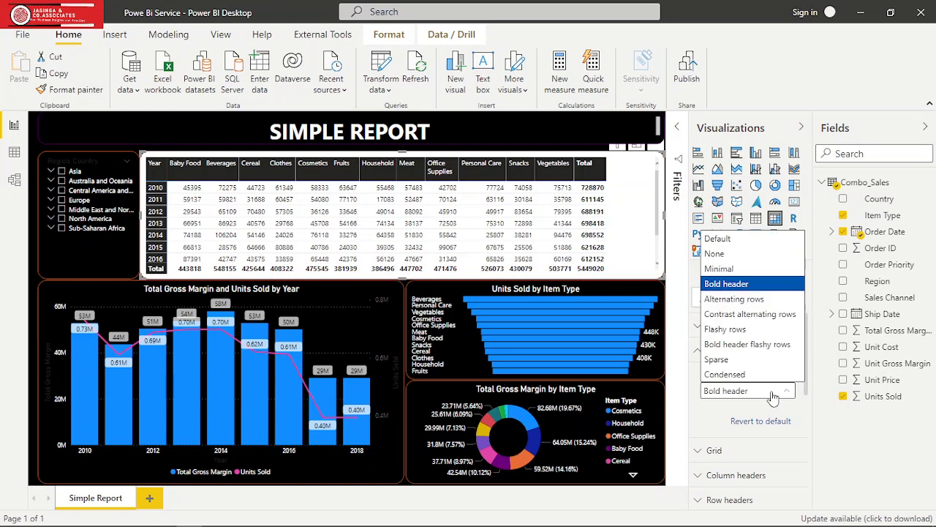
pyautogui.click(757, 299)
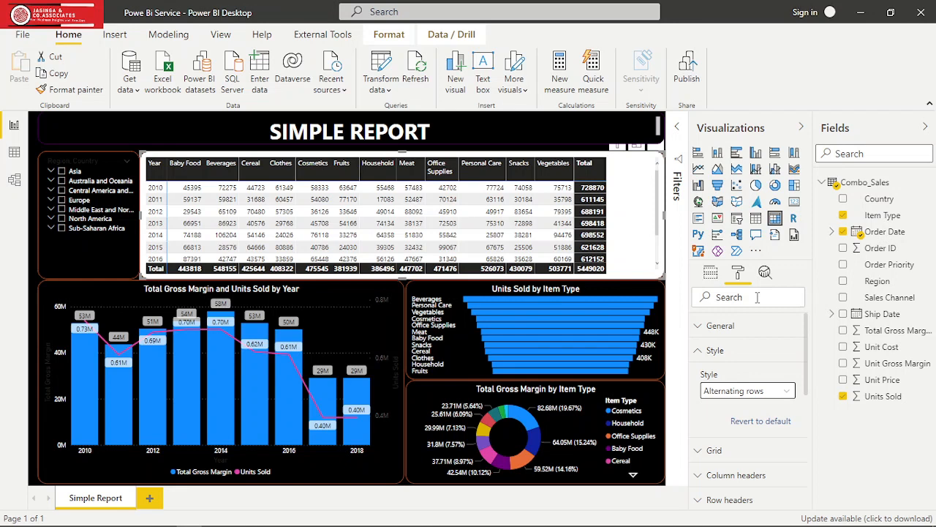
pyautogui.click(781, 394)
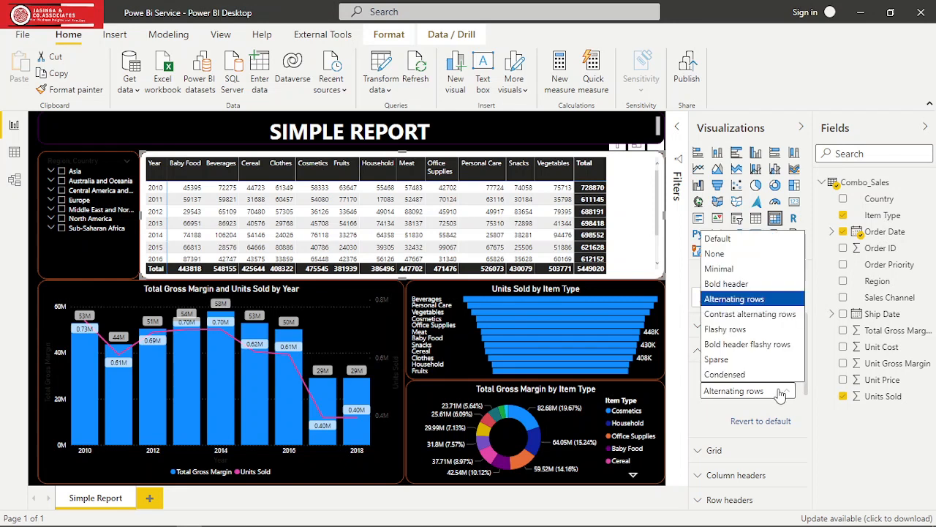
pyautogui.click(769, 316)
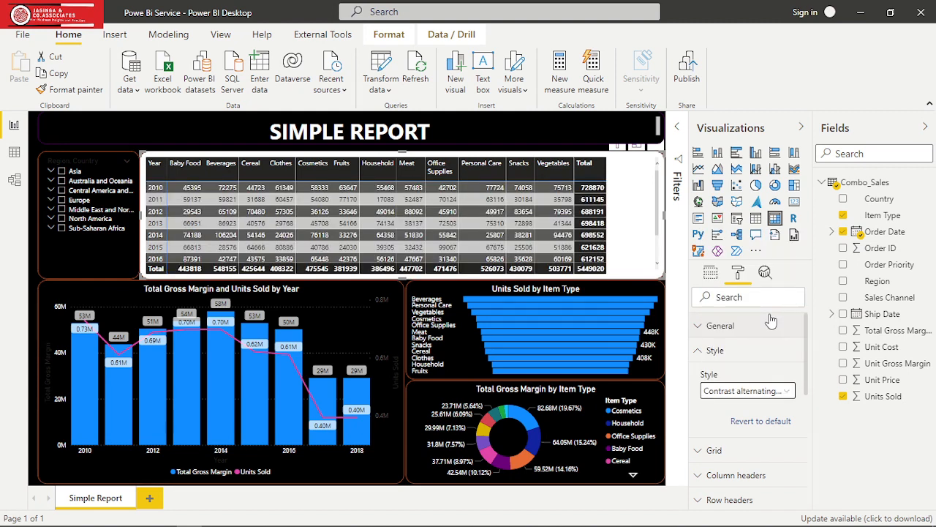
# - Apply the Bold header flashy rows style to the matrix
pyautogui.click(772, 394)
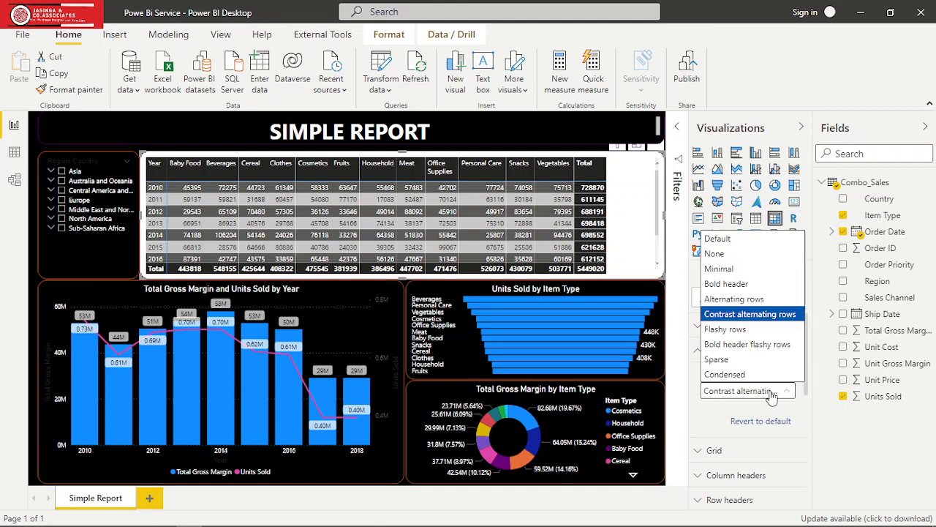
pyautogui.click(759, 345)
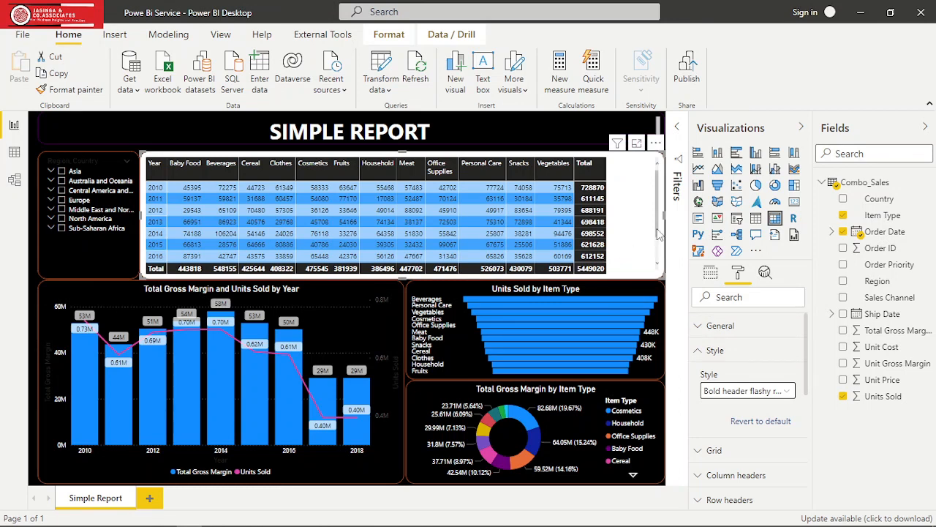
pyautogui.click(701, 351)
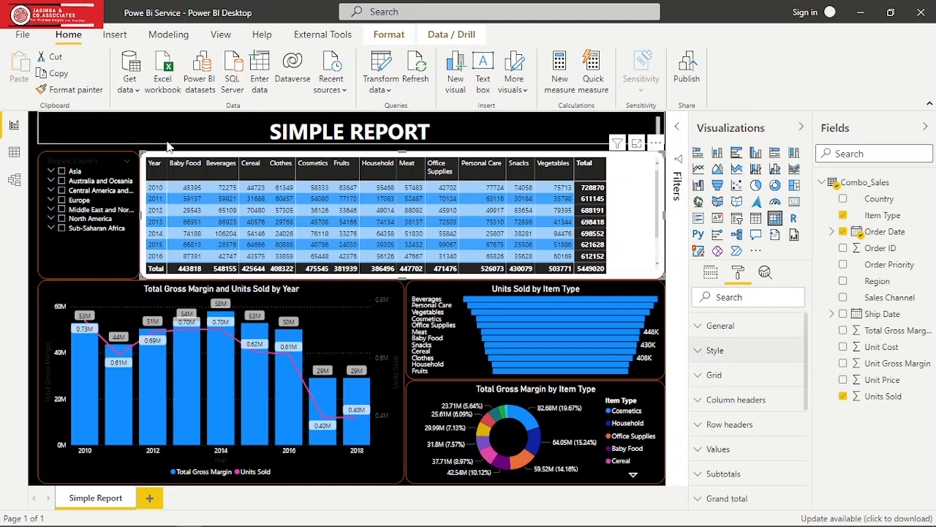
# - Set the border colour of the SIMPLE REPORT banner text box to orange
pyautogui.click(270, 131)
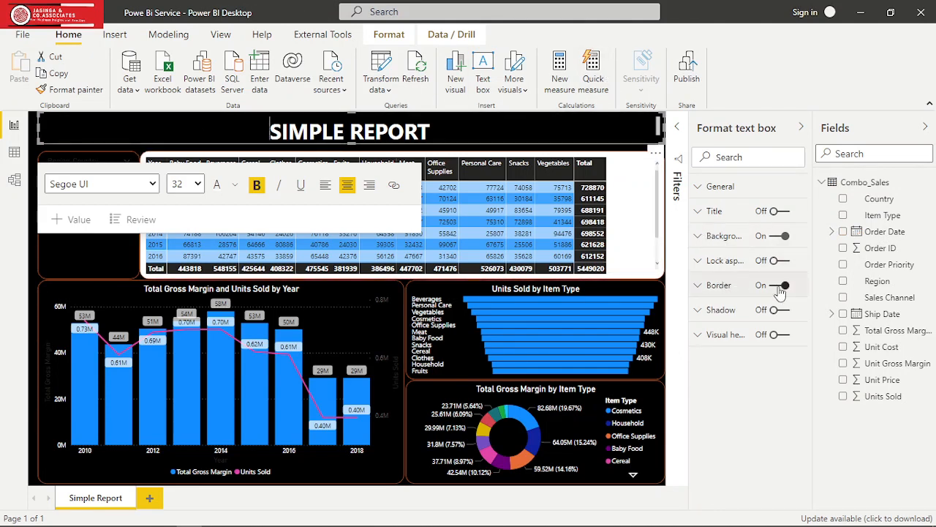
pyautogui.click(700, 290)
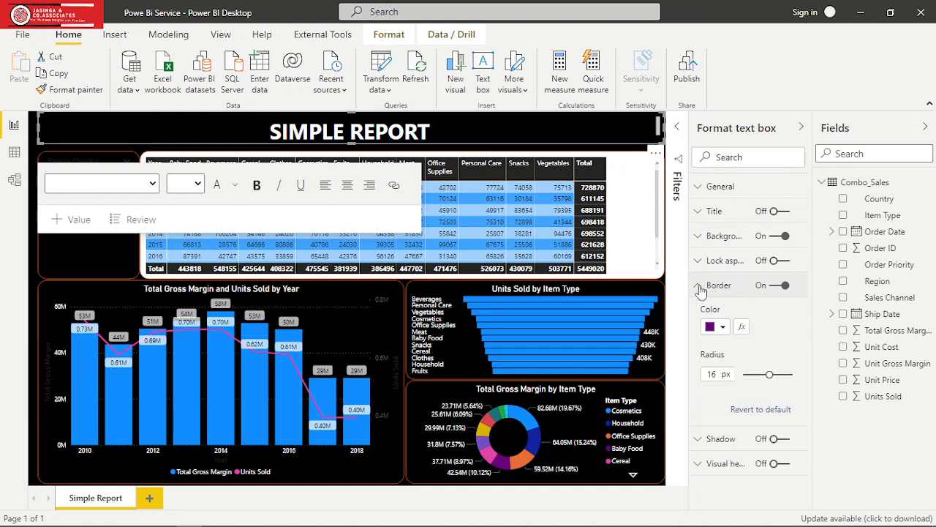
pyautogui.click(722, 327)
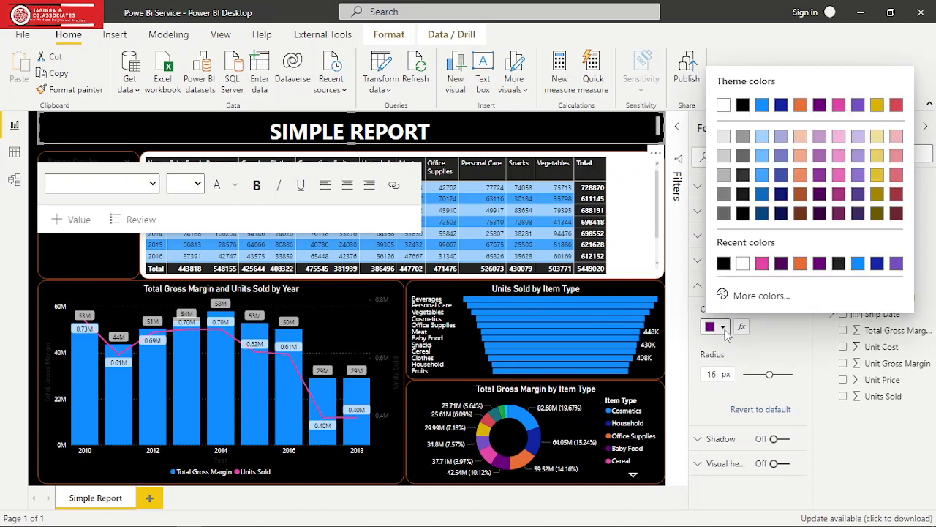
pyautogui.click(800, 264)
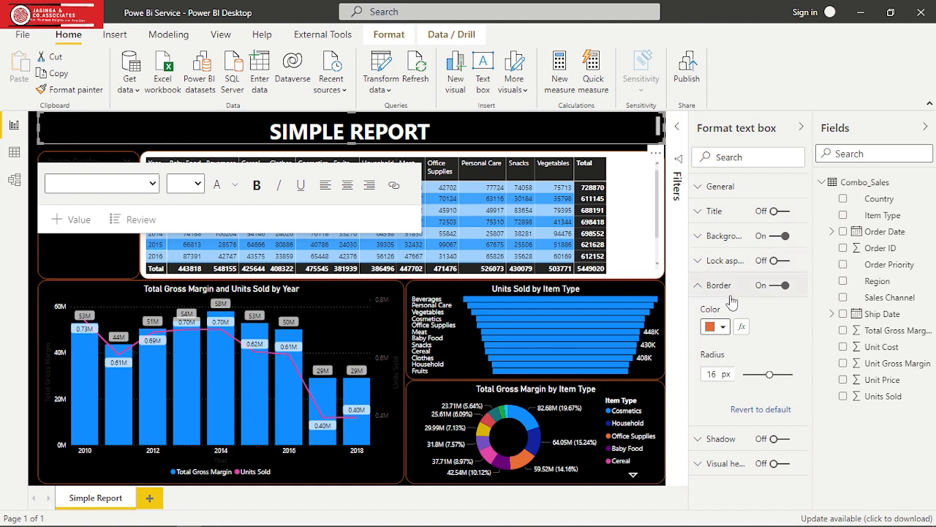
pyautogui.click(699, 288)
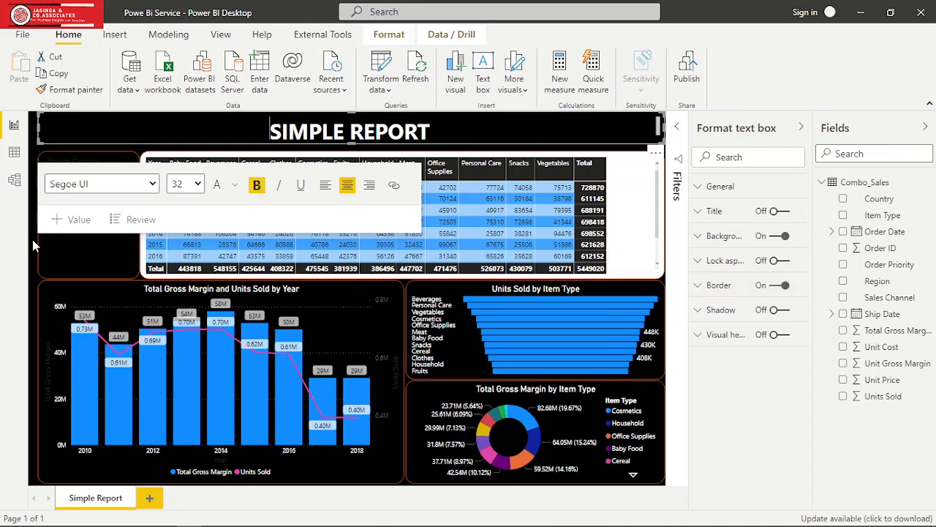
pyautogui.click(33, 246)
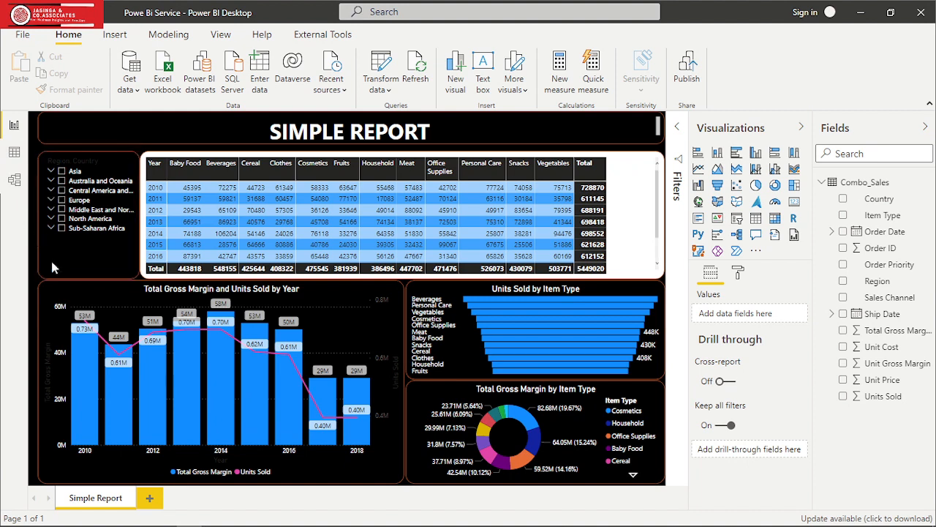
# - Set the header font colour of the Region, Country slicer to white (#FFFFFF)
pyautogui.click(98, 270)
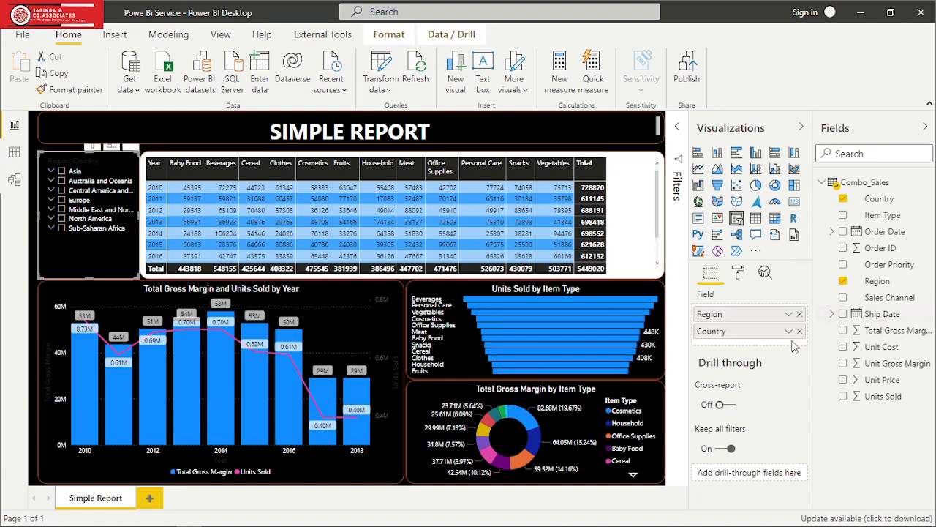
pyautogui.click(738, 273)
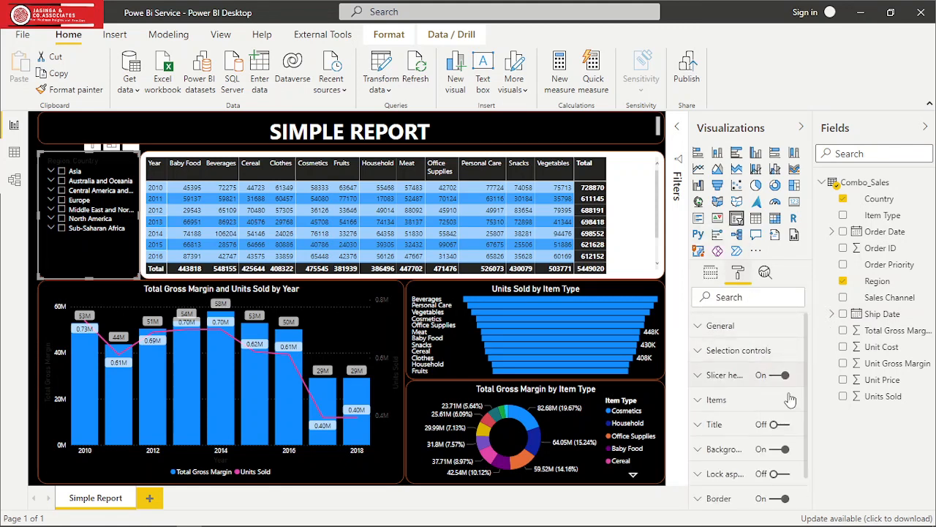
pyautogui.click(700, 376)
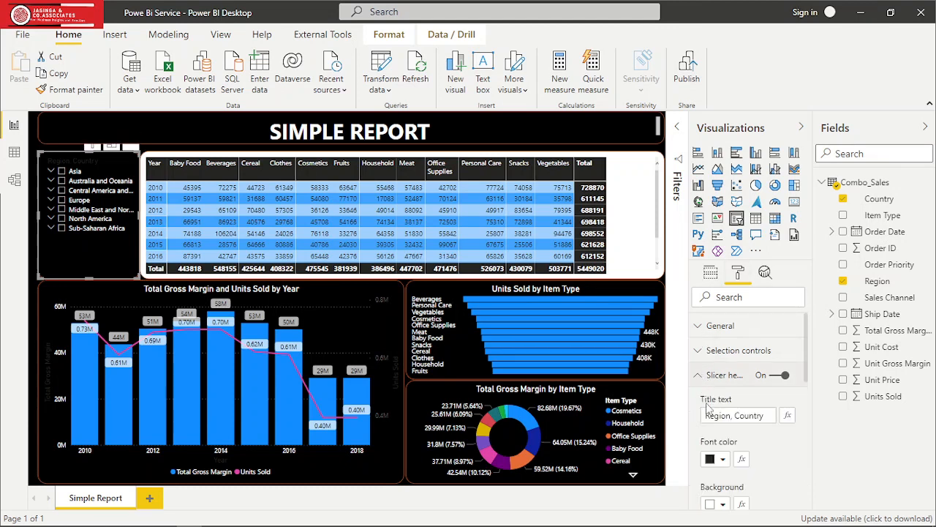
pyautogui.click(723, 460)
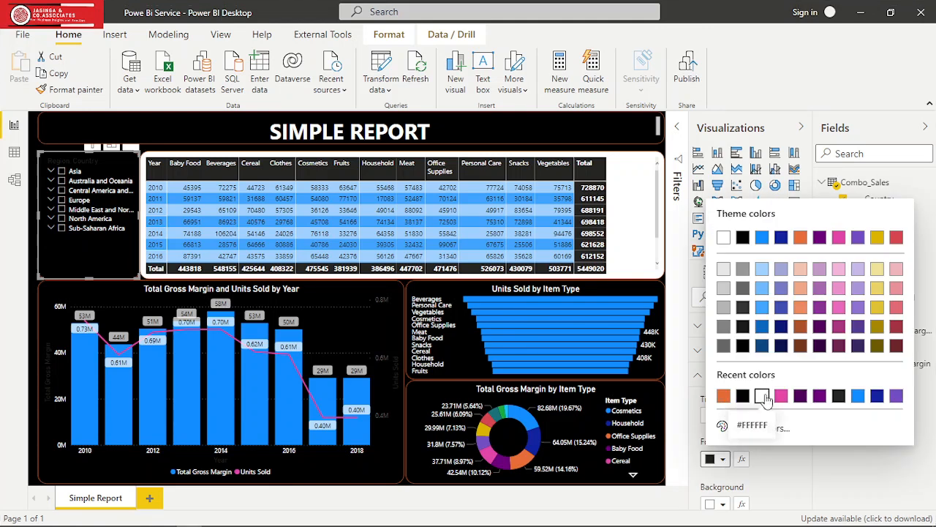
pyautogui.click(762, 396)
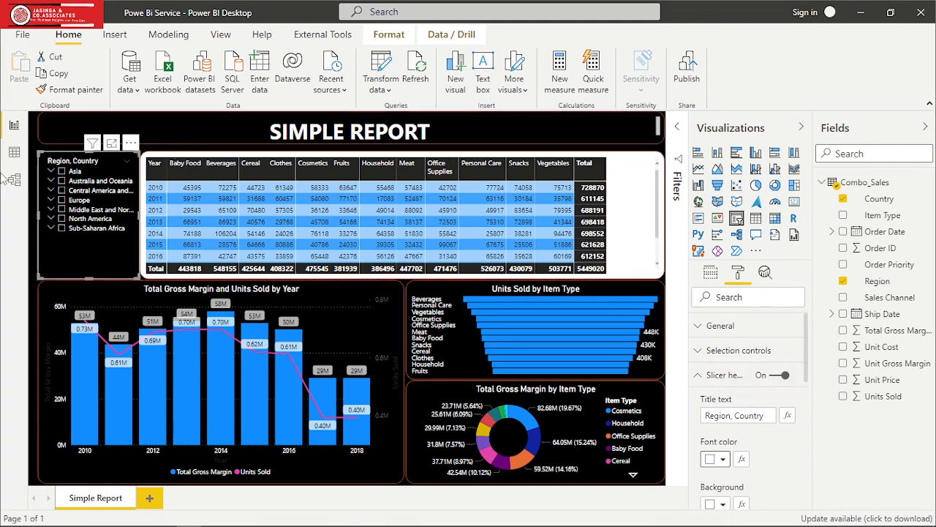
pyautogui.click(171, 150)
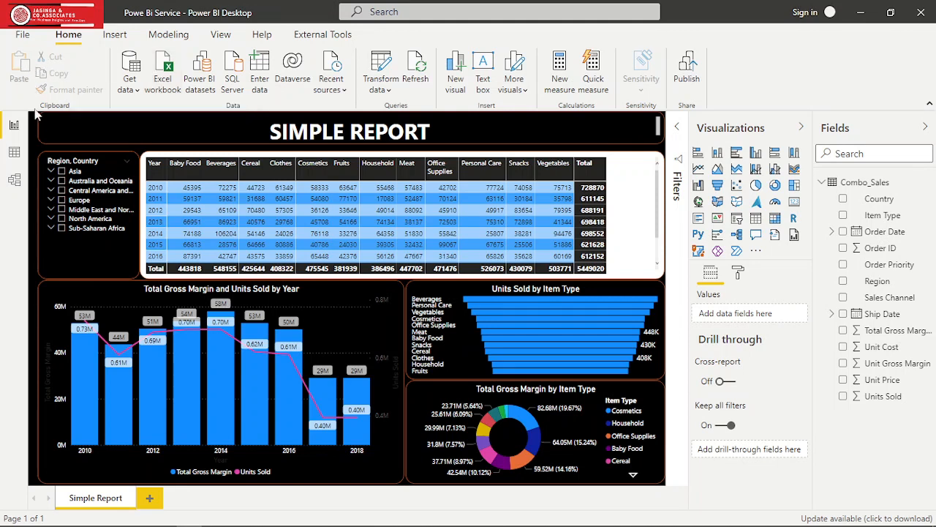
# - Filter the report to Asia with the slicer, then expand its countries and exclude Albania, Algeria, Armenia and Australia
pyautogui.click(62, 172)
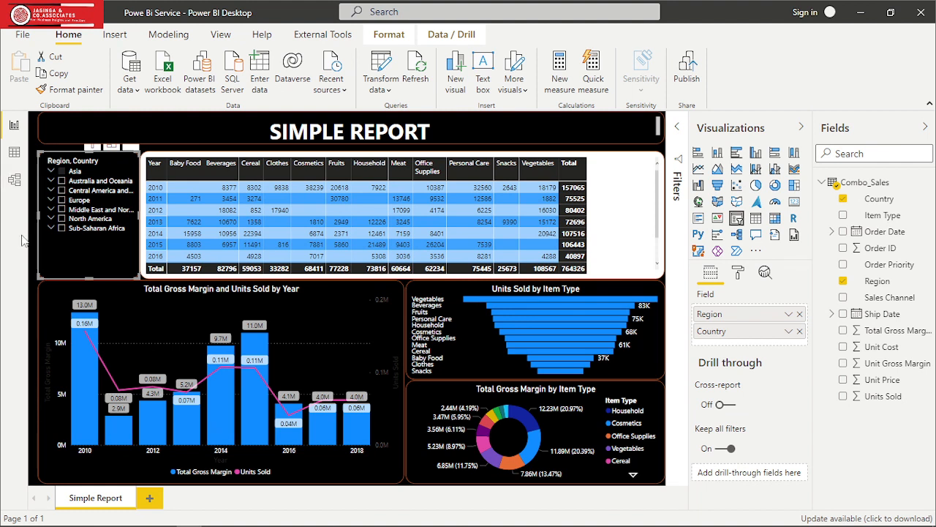
pyautogui.click(50, 172)
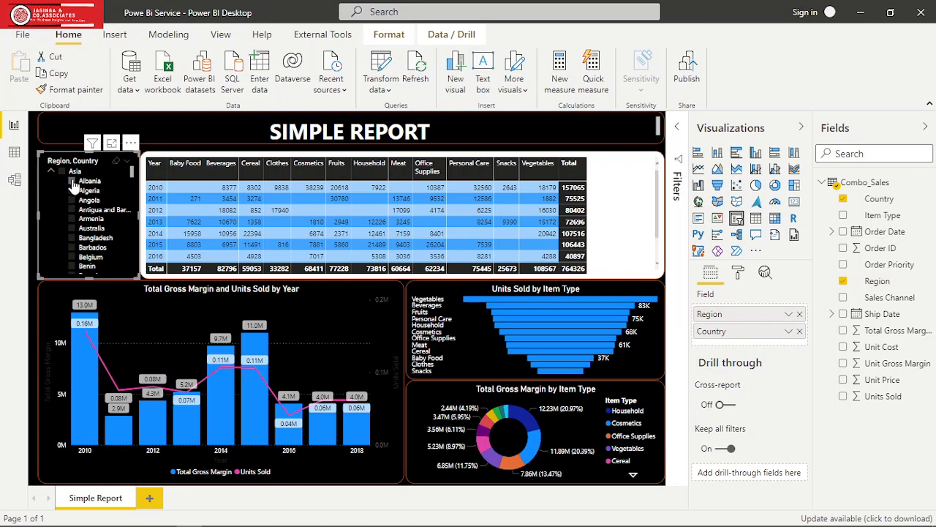
pyautogui.click(71, 188)
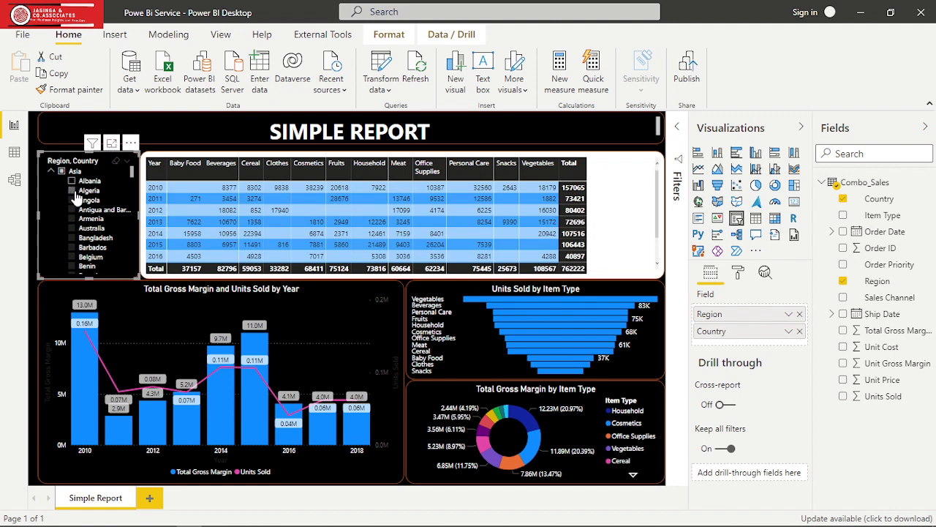
pyautogui.click(75, 193)
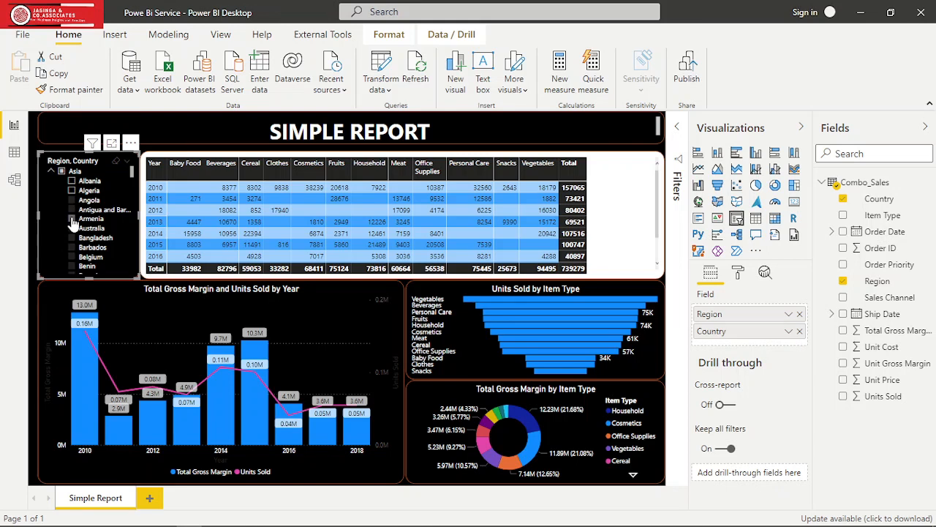
pyautogui.click(72, 220)
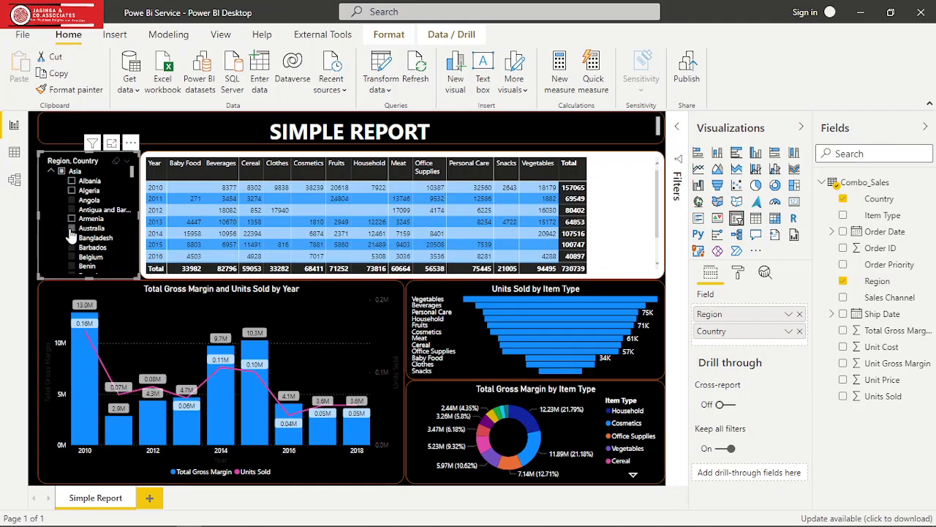
pyautogui.click(72, 229)
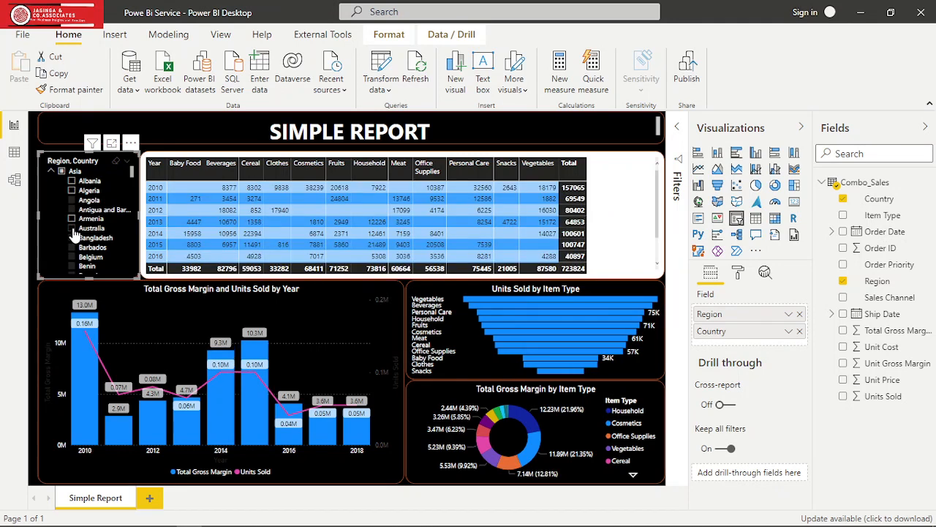
# - Clear the whole Asia selection in the slicer and filter the report to Albania only
pyautogui.click(62, 175)
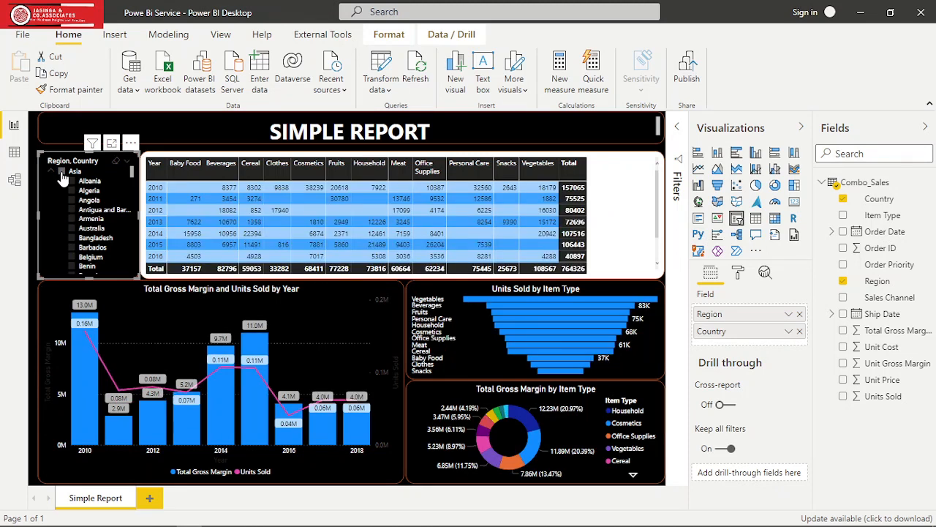
pyautogui.click(62, 173)
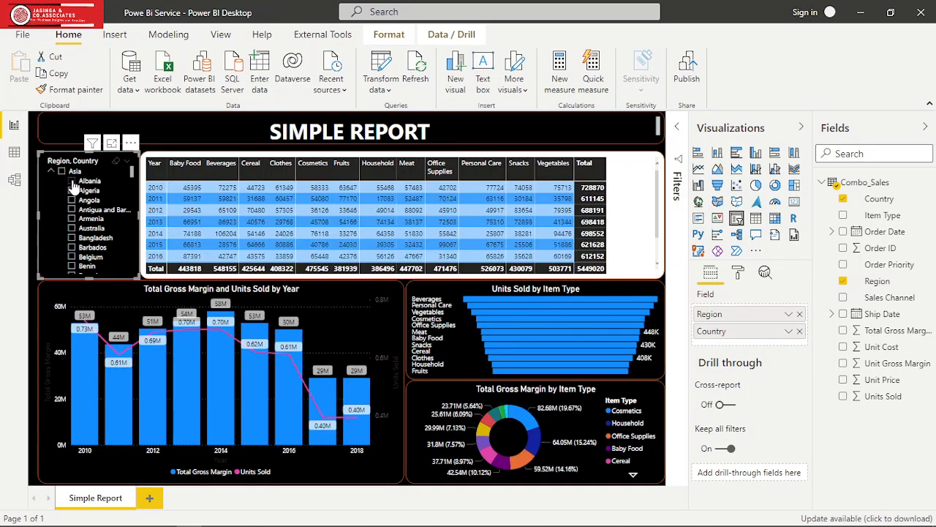
pyautogui.click(71, 181)
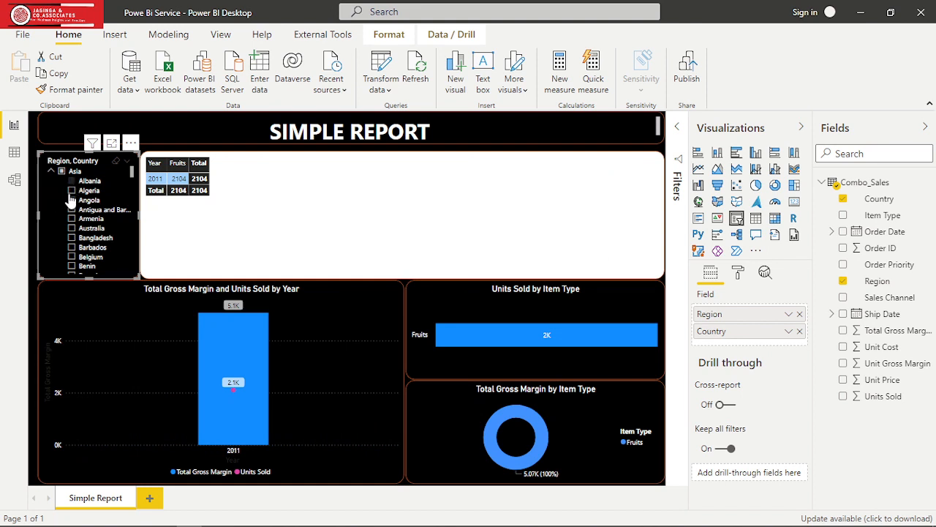
# - Filter the report to Algeria, Angola, Australia, Bangladesh, Belgium and Benin under Asia, one country at a time
pyautogui.click(72, 191)
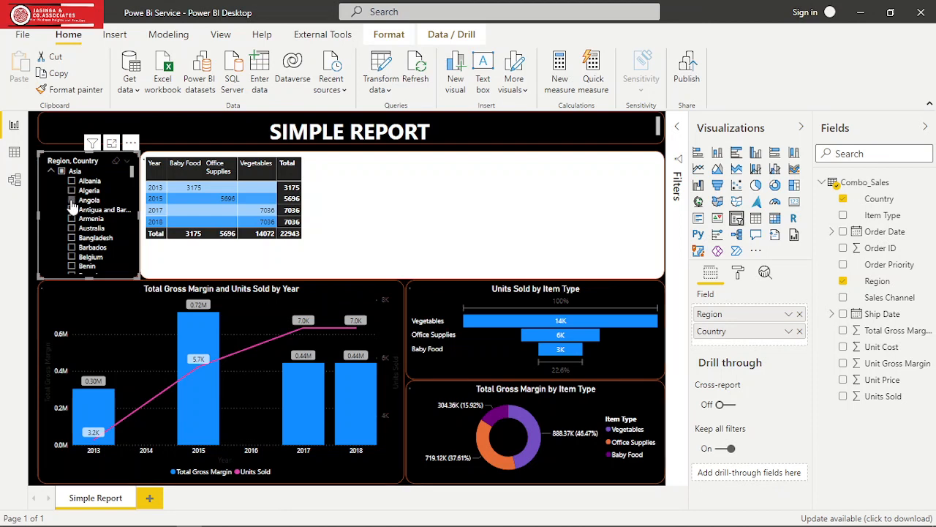
pyautogui.click(72, 208)
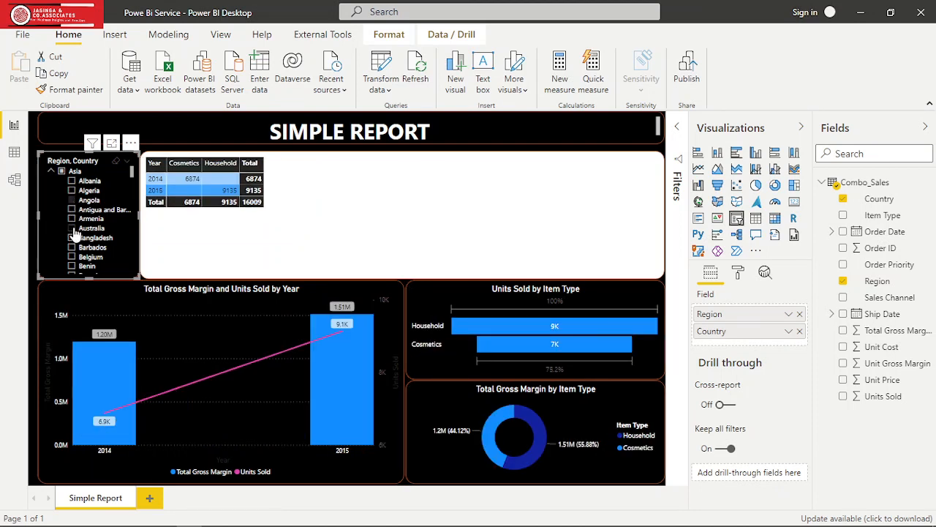
pyautogui.click(73, 229)
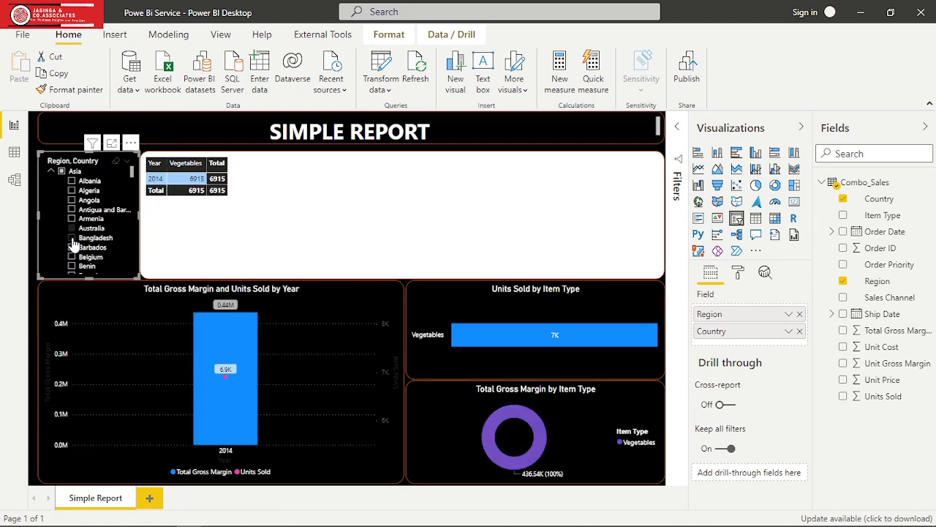
pyautogui.click(72, 240)
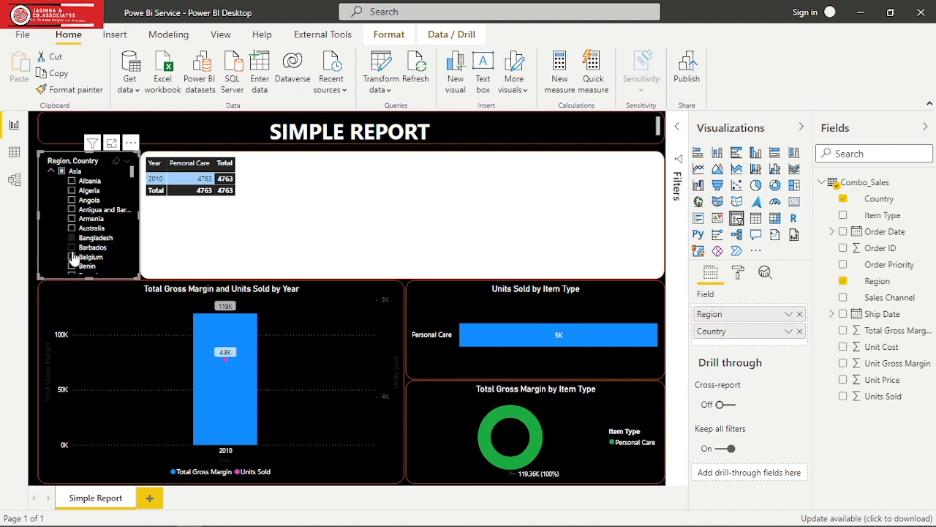
pyautogui.click(74, 259)
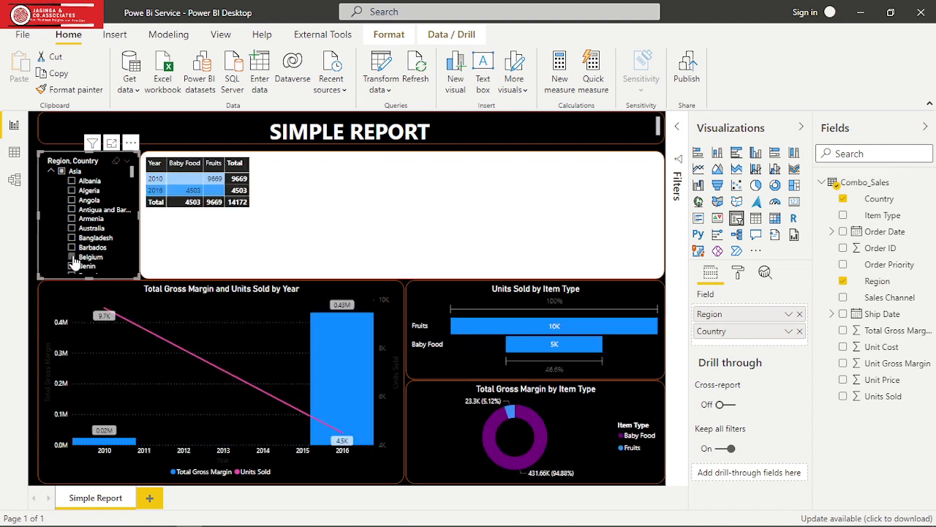
pyautogui.click(72, 268)
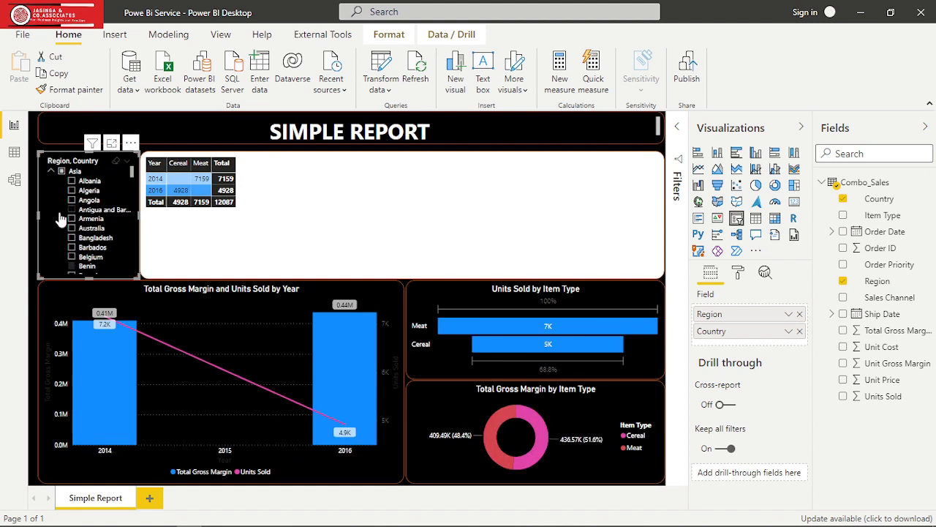
# - Filter the report to the whole Asia region and collapse its country list, then switch the slicer to Europe, toggling it off and on
pyautogui.click(61, 172)
pyautogui.click(53, 173)
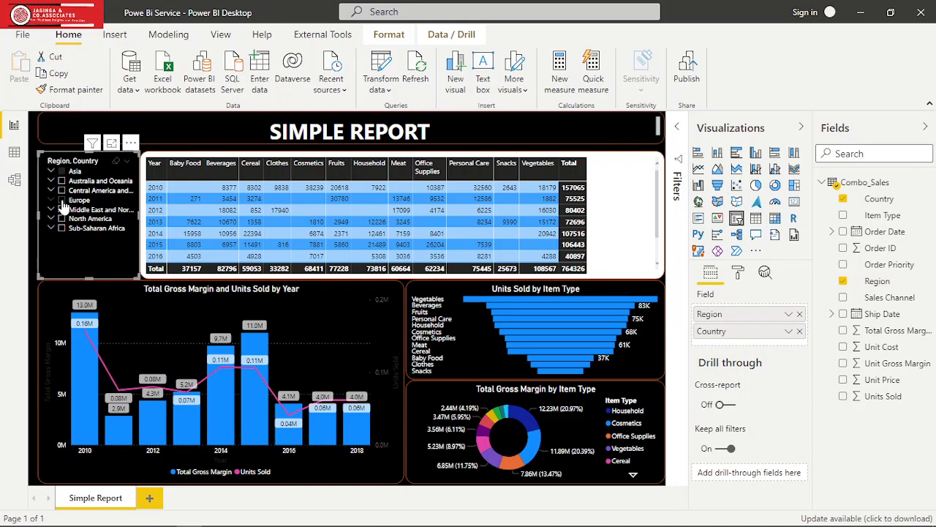
pyautogui.click(63, 201)
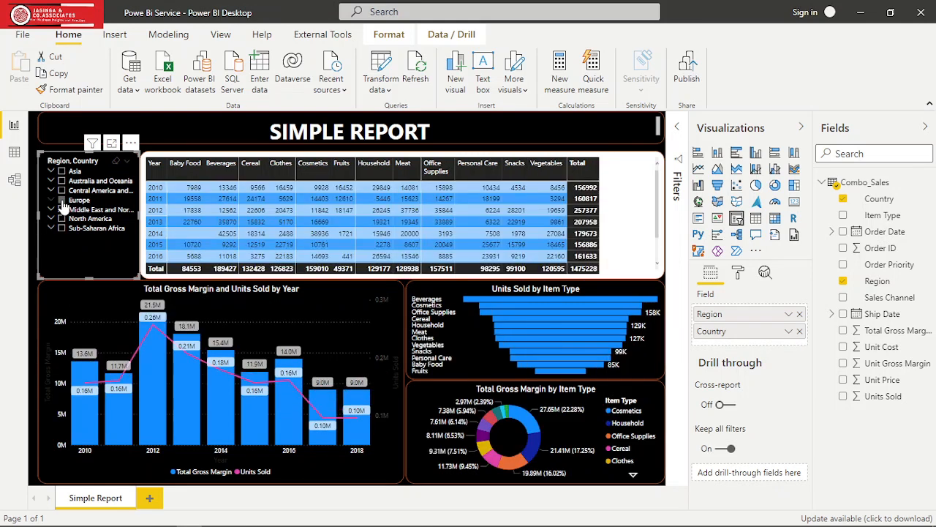
pyautogui.click(63, 203)
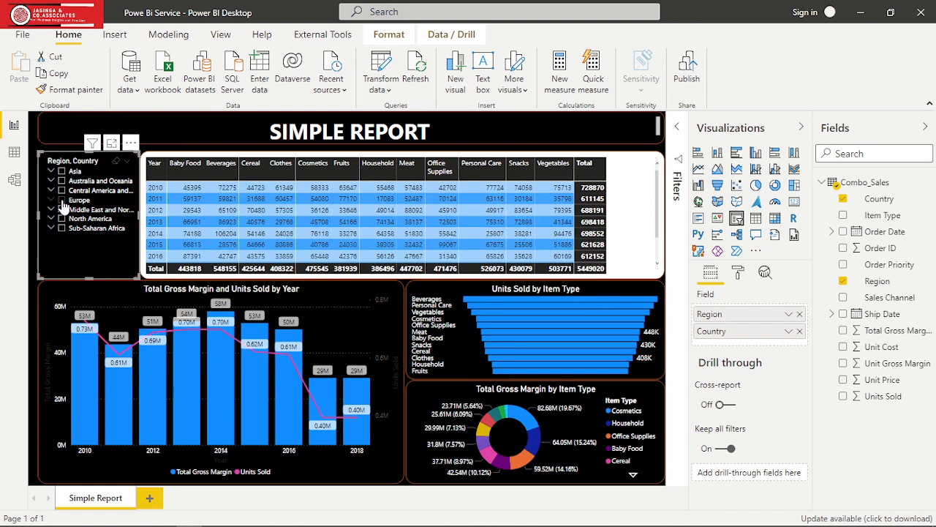
pyautogui.click(62, 203)
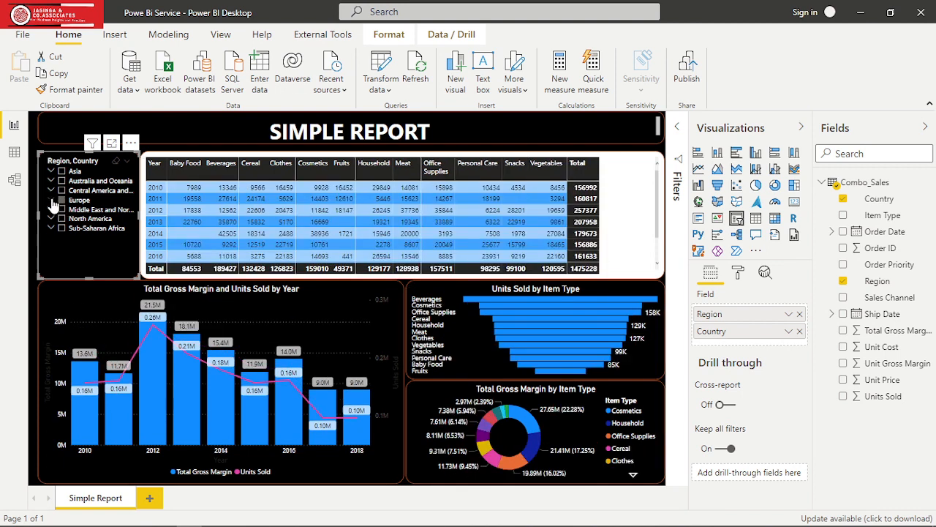
# - Expand Europe in the slicer, clear the whole-region selection, filter to Afghanistan and then only Andorra, and collapse Europe again
pyautogui.click(52, 201)
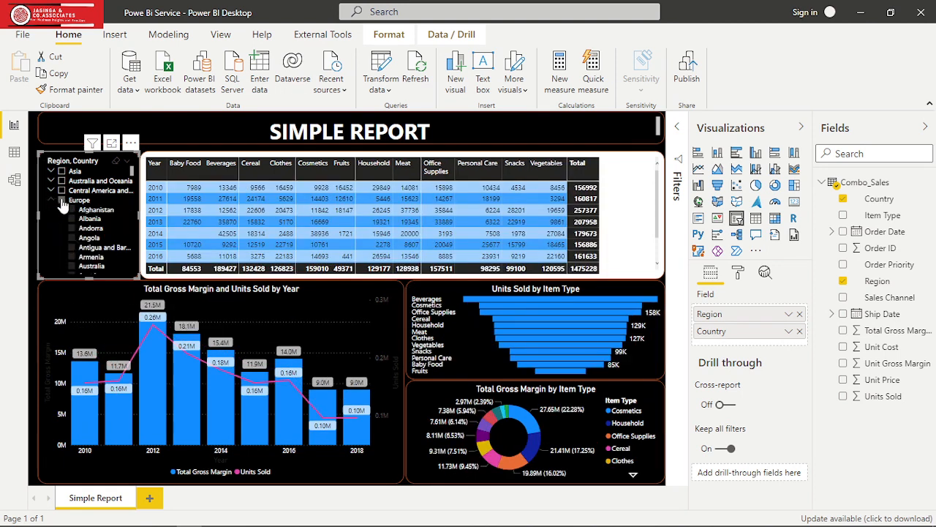
pyautogui.click(63, 202)
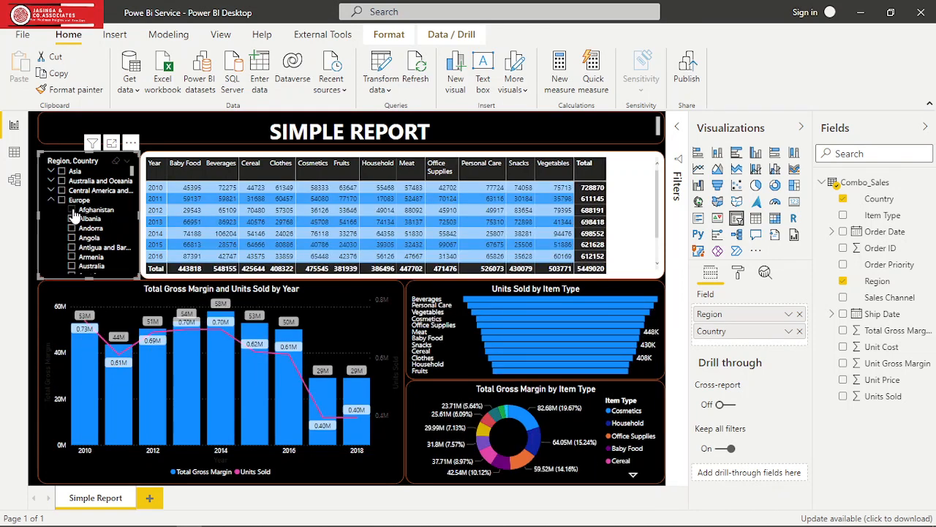
pyautogui.click(72, 211)
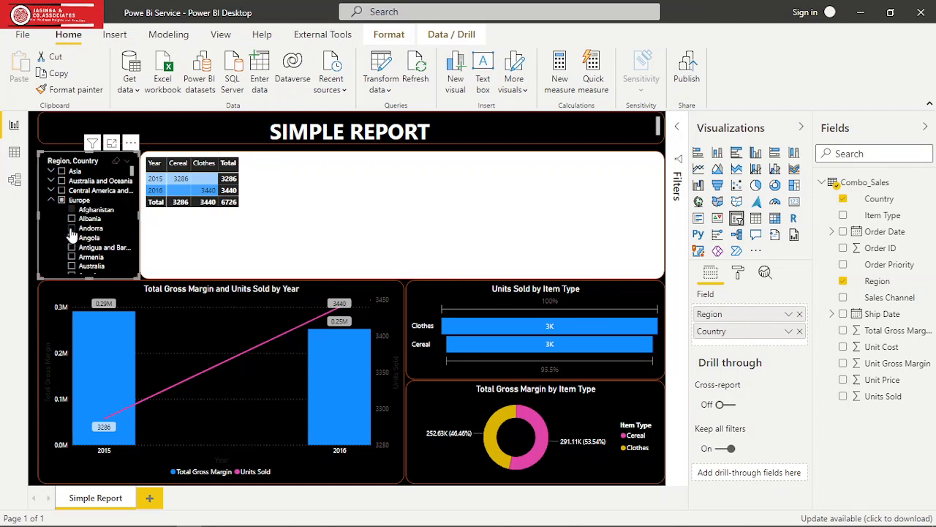
pyautogui.click(71, 228)
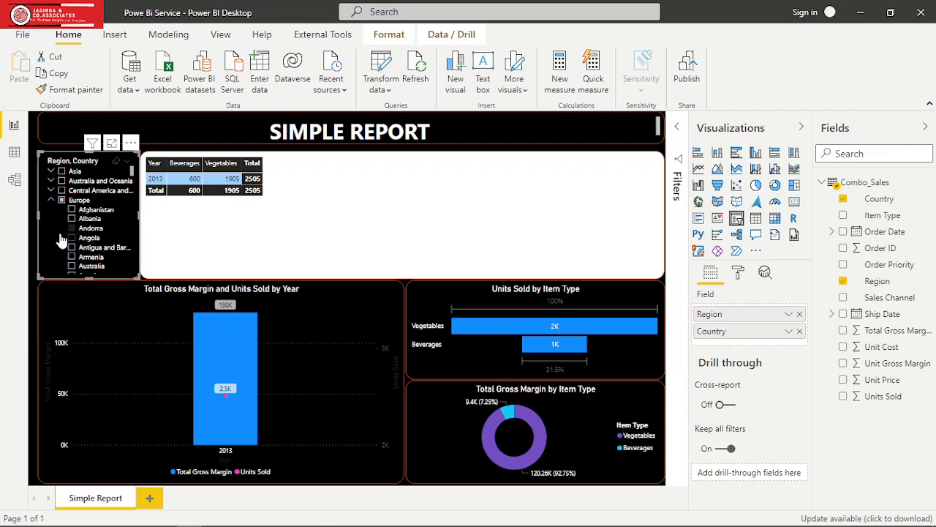
pyautogui.click(51, 200)
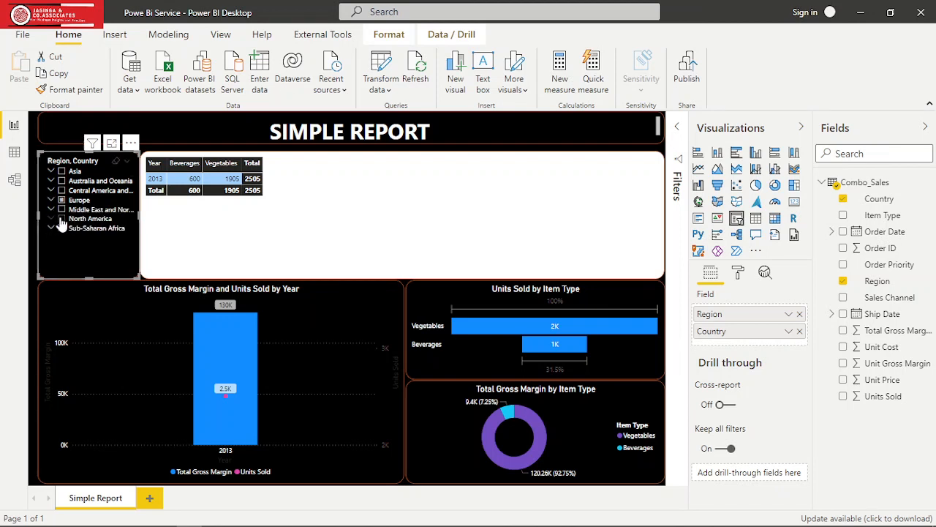
# - Filter the report by the whole North America region and then by Sub-Saharan Africa only
pyautogui.click(62, 219)
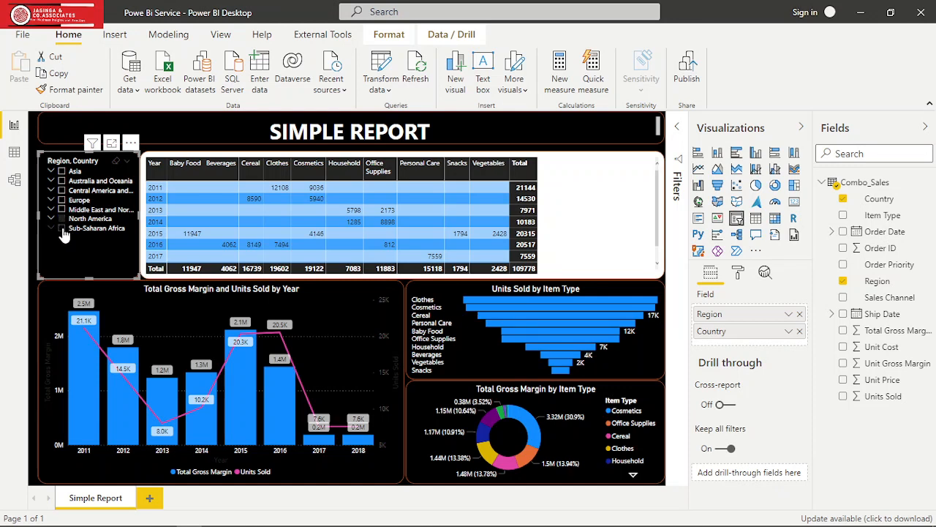
pyautogui.click(63, 230)
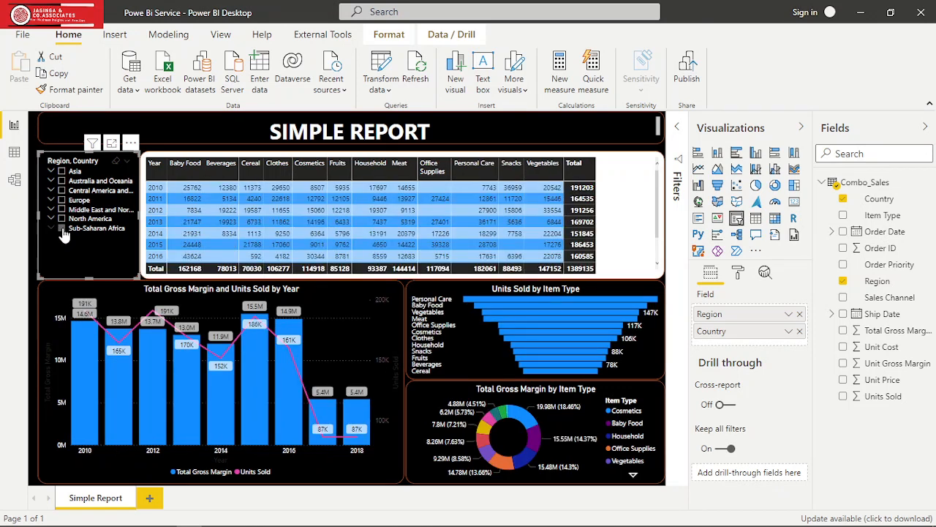